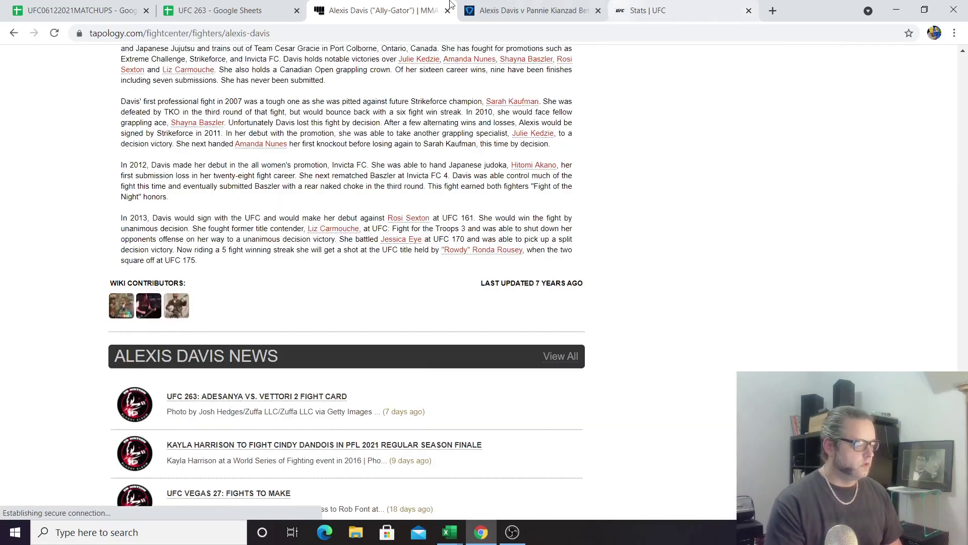
Switch to the UFC06122021MATCHUPS spreadsheet and review the Tale of the Tape rows from age through country on the KianzadDavis sheet
{"action": "left_click", "coordinate": [116, 8]}
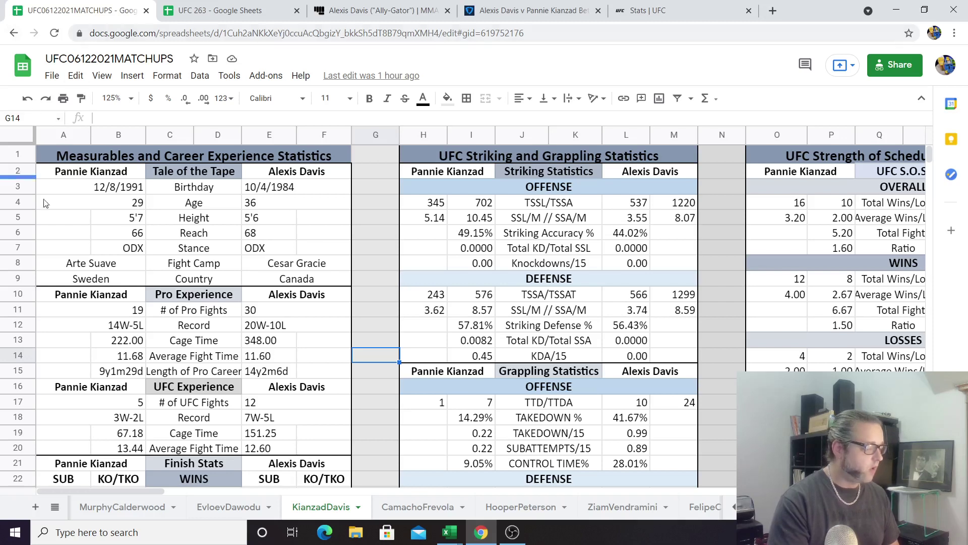
{"action": "left_click", "coordinate": [222, 204]}
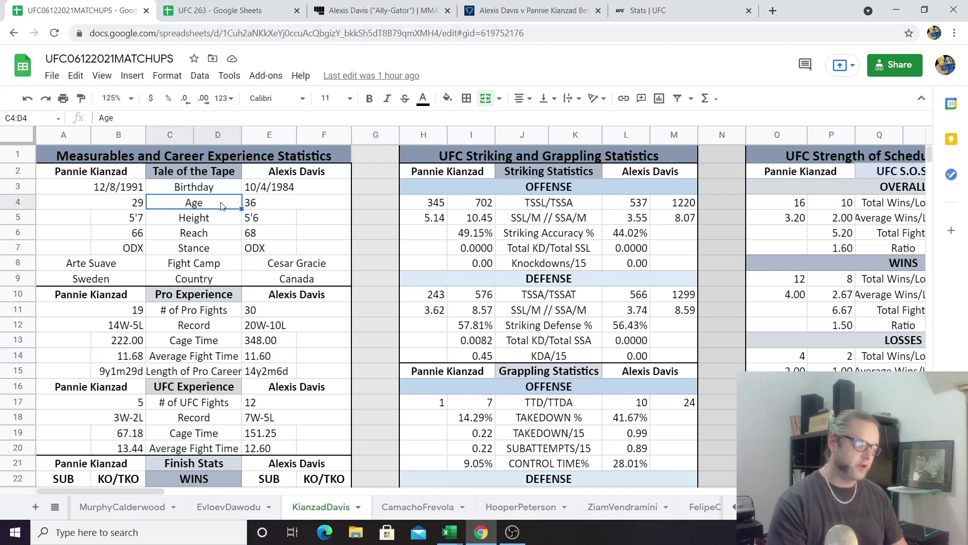
{"action": "key", "text": "Down"}
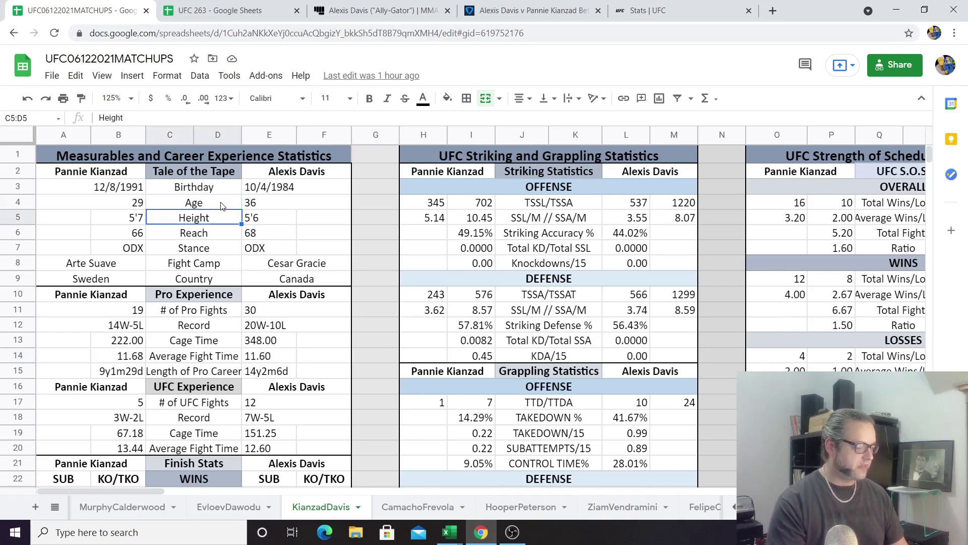
{"action": "key", "text": "Down"}
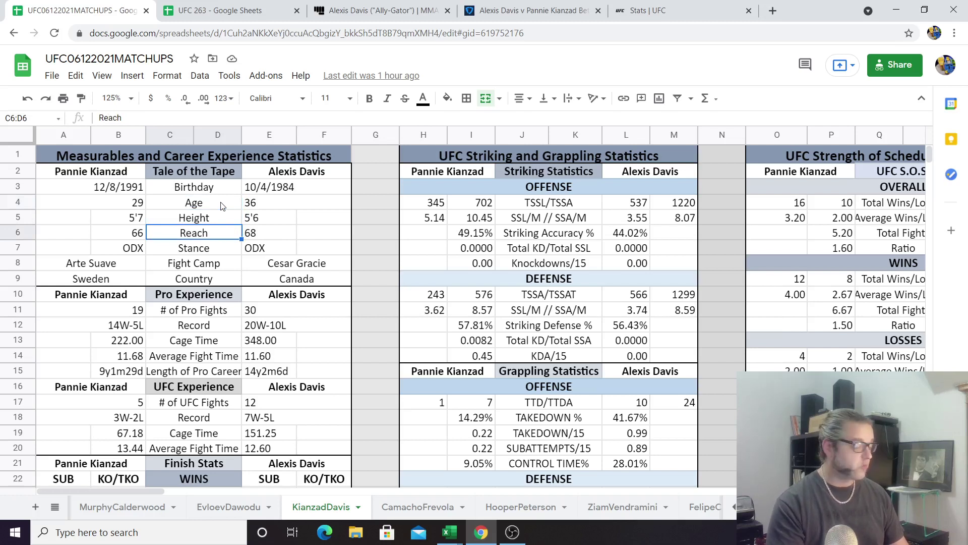
{"action": "key", "text": "Down"}
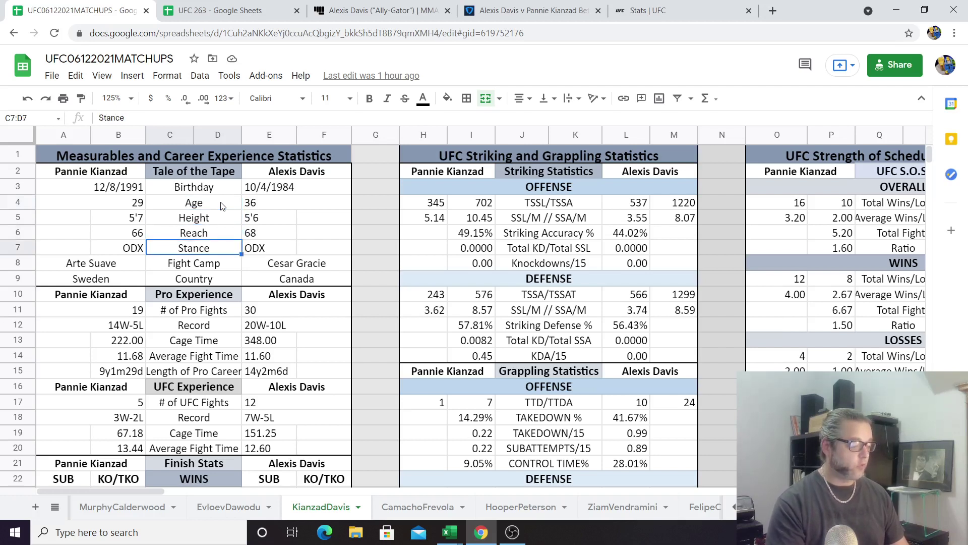
{"action": "key", "text": "Down"}
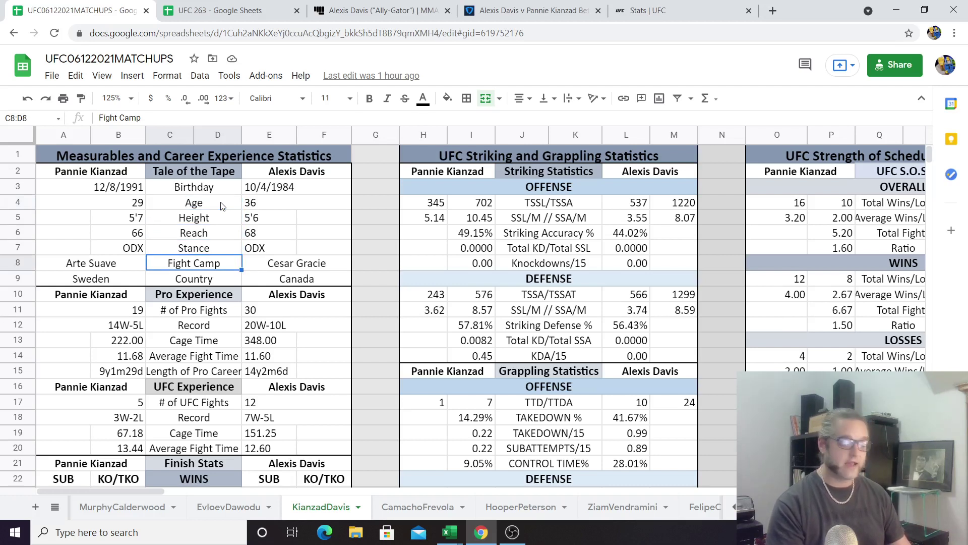
{"action": "key", "text": "Down"}
Compare both fighters' number of pro fights and records in the Pro Experience section
{"action": "key", "text": "Down"}
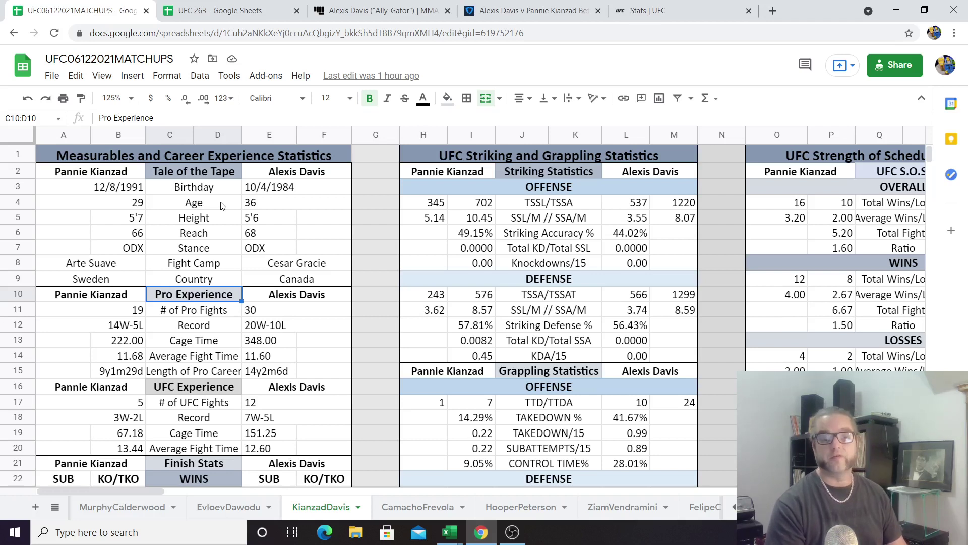
{"action": "key", "text": "Down"}
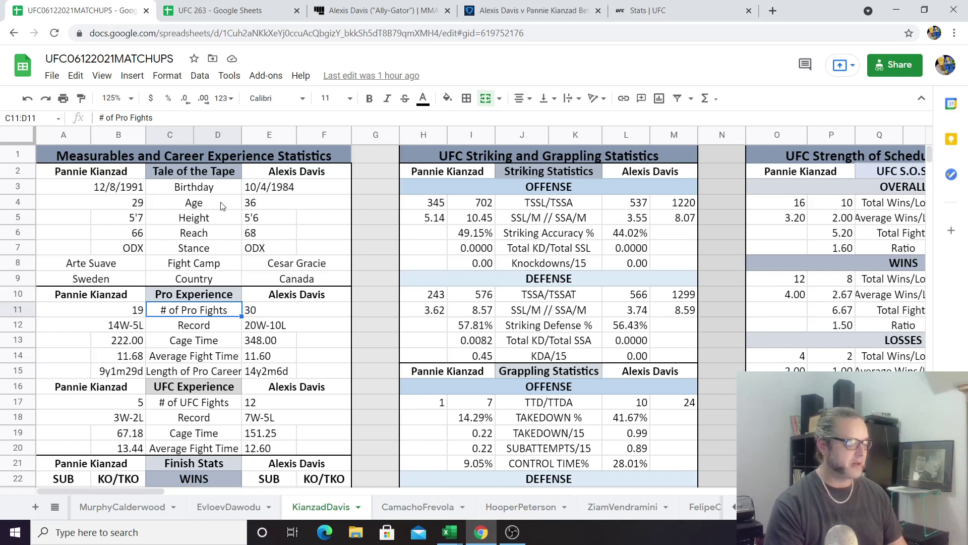
{"action": "key", "text": "Right"}
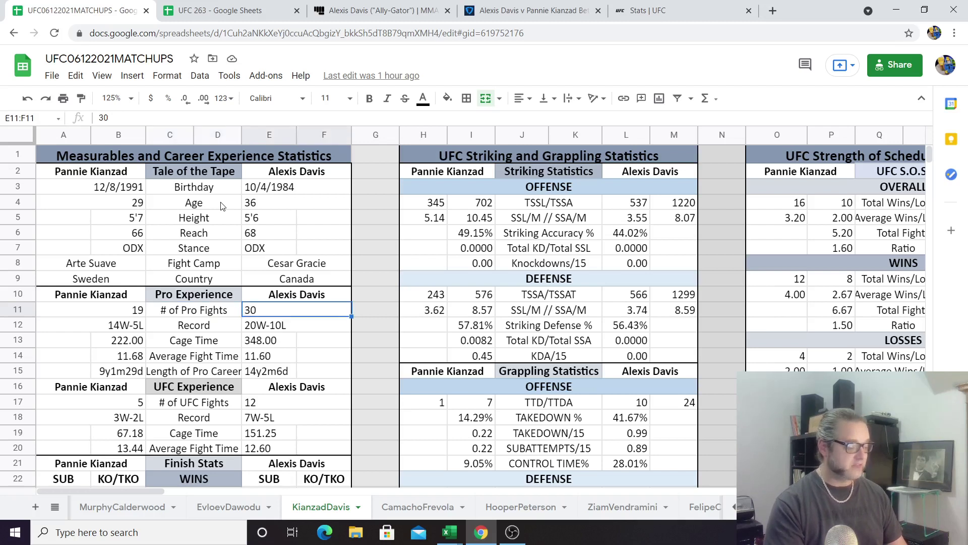
{"action": "key", "text": "Left"}
{"action": "key", "text": "Left"}
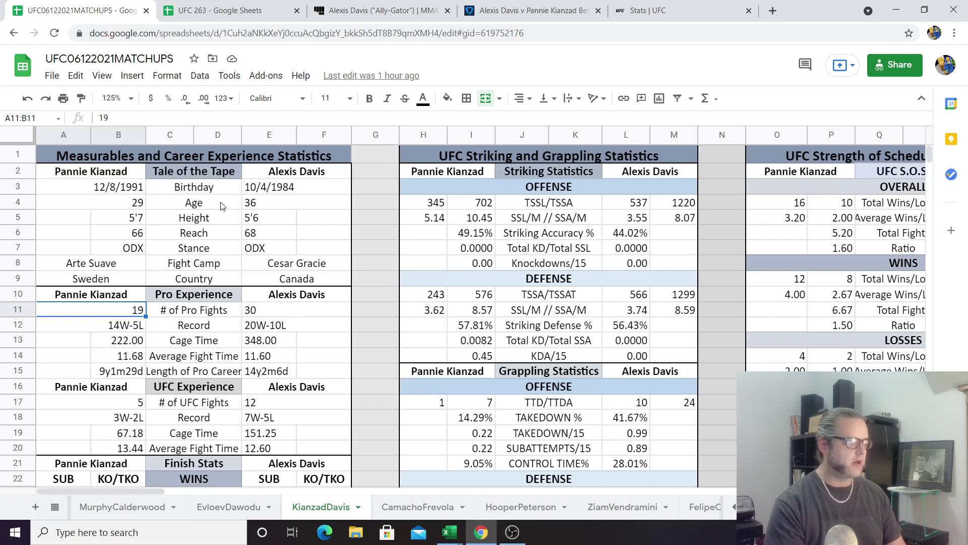
{"action": "key", "text": "Down"}
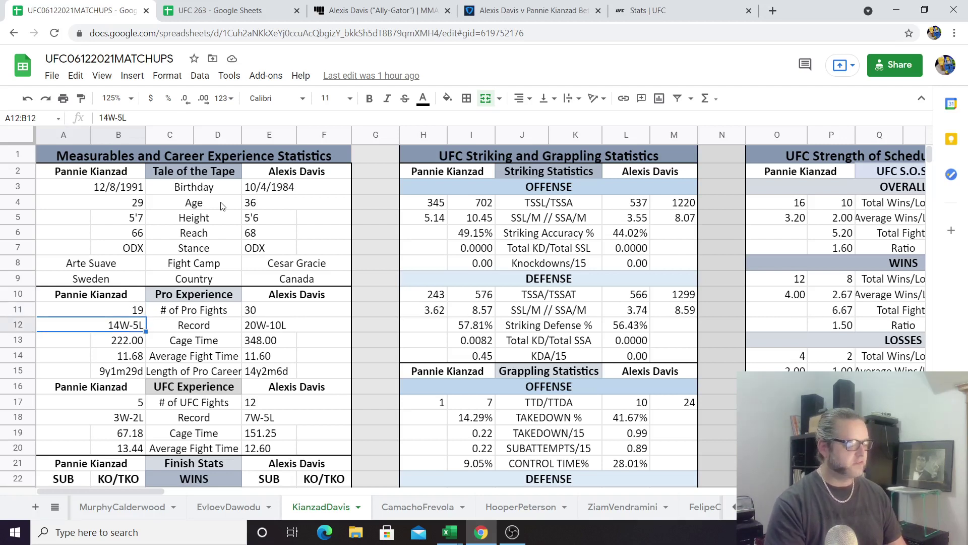
{"action": "key", "text": "Right"}
{"action": "key", "text": "Right"}
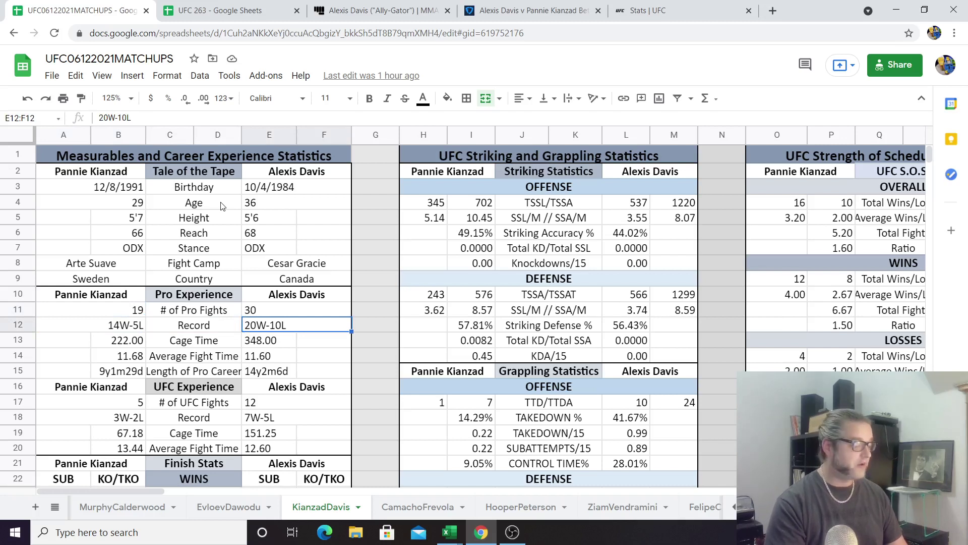
Compare both fighters' professional cage time, average fight time and length of pro career
{"action": "key", "text": "Down"}
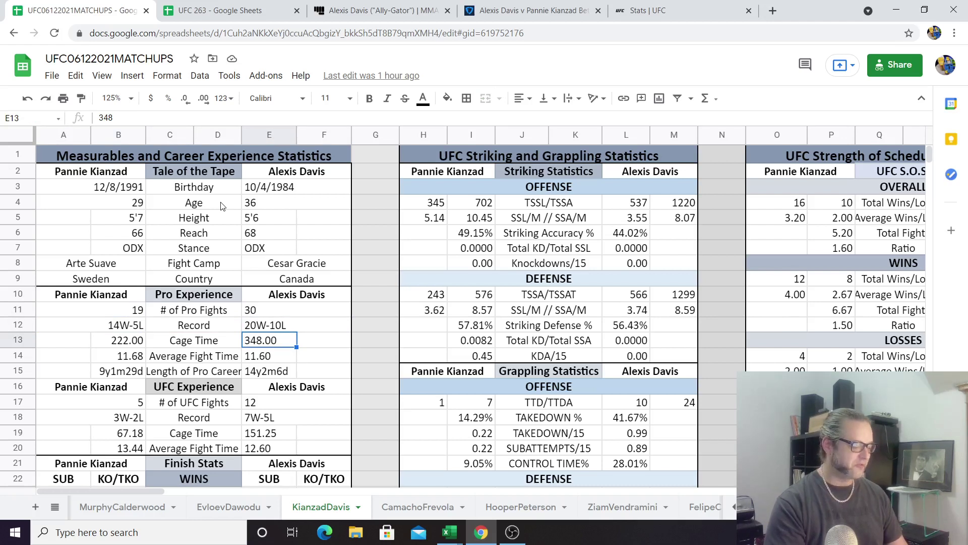
{"action": "key", "text": "Left"}
{"action": "key", "text": "Left"}
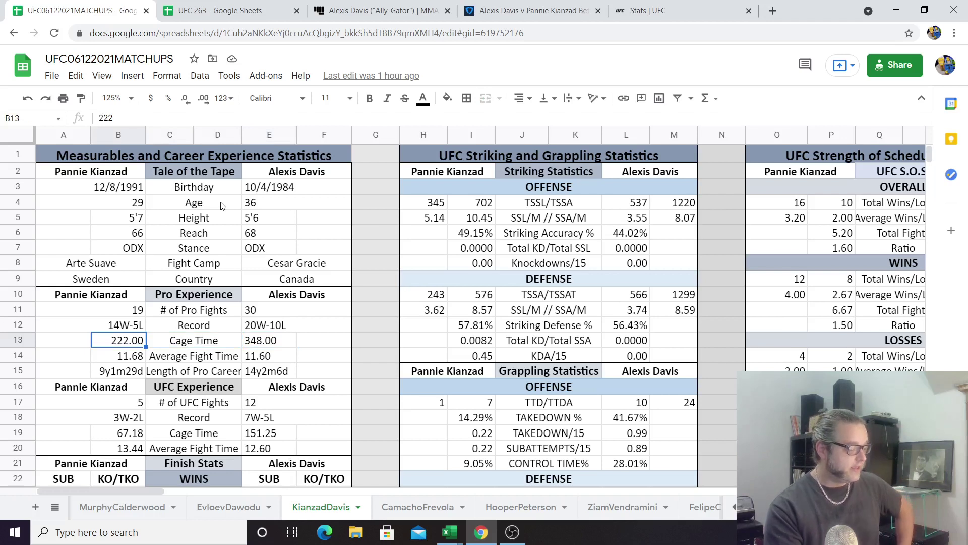
{"action": "key", "text": "Down"}
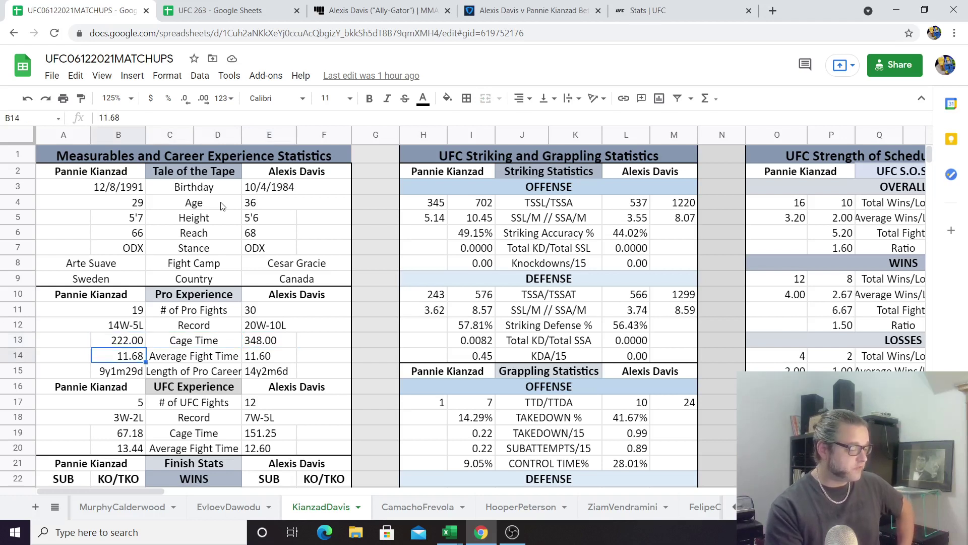
{"action": "key", "text": "Down"}
{"action": "key", "text": "Right"}
{"action": "key", "text": "Right"}
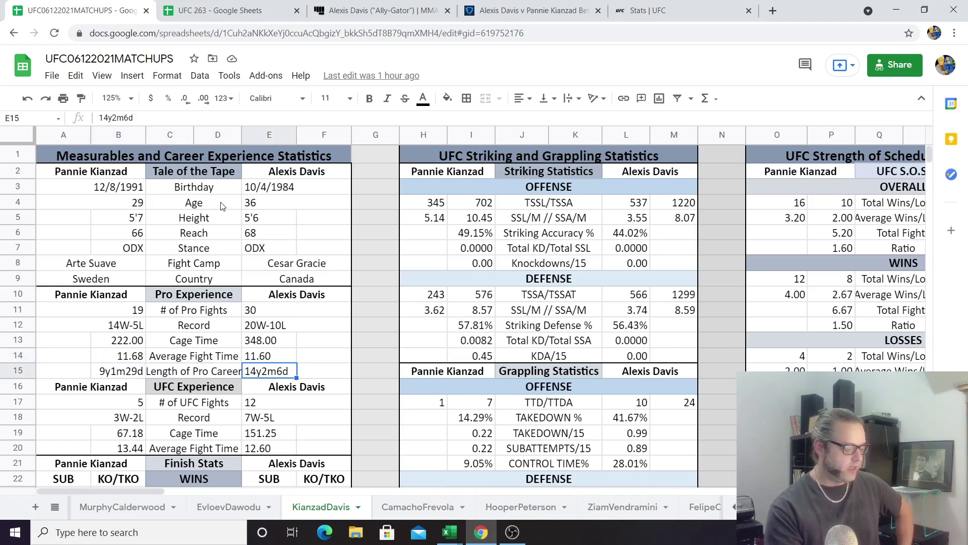
{"action": "key", "text": "Left"}
{"action": "key", "text": "Left"}
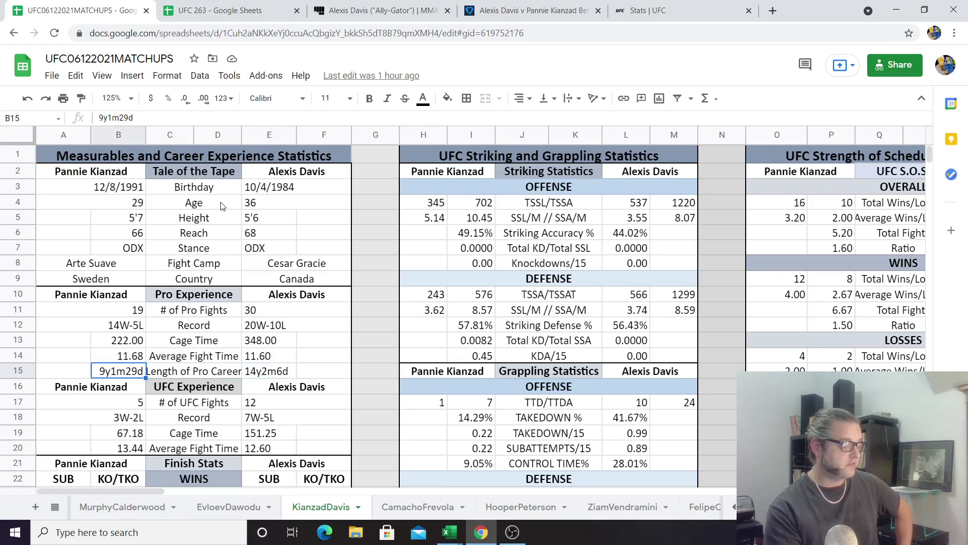
{"action": "key", "text": "Right"}
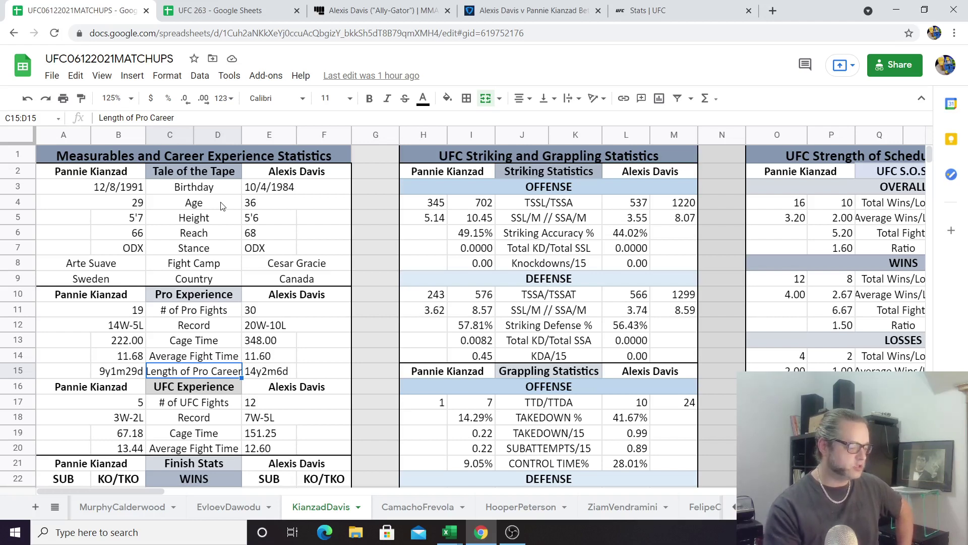
Review the number of fights, record and cage time rows in the UFC Experience section
{"action": "key", "text": "Down"}
{"action": "key", "text": "Down"}
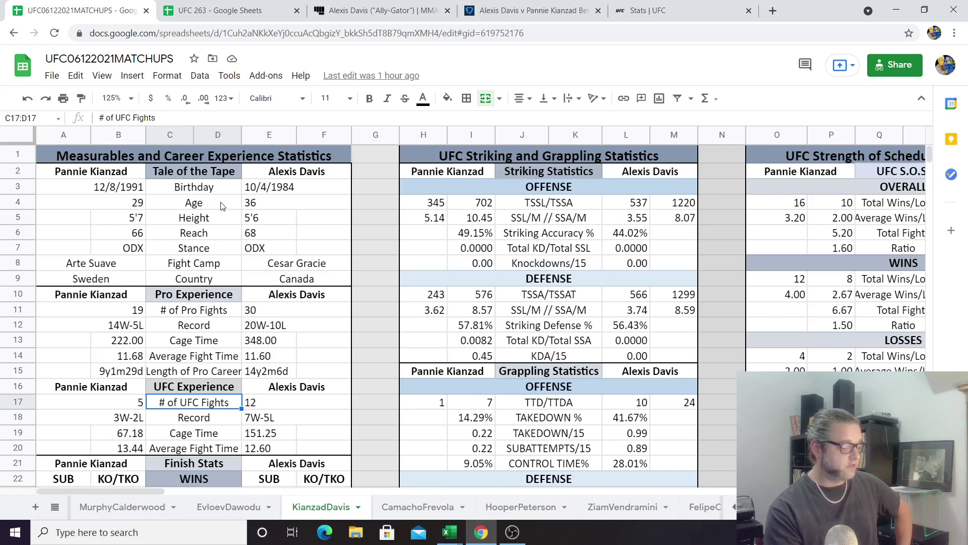
{"action": "key", "text": "Down"}
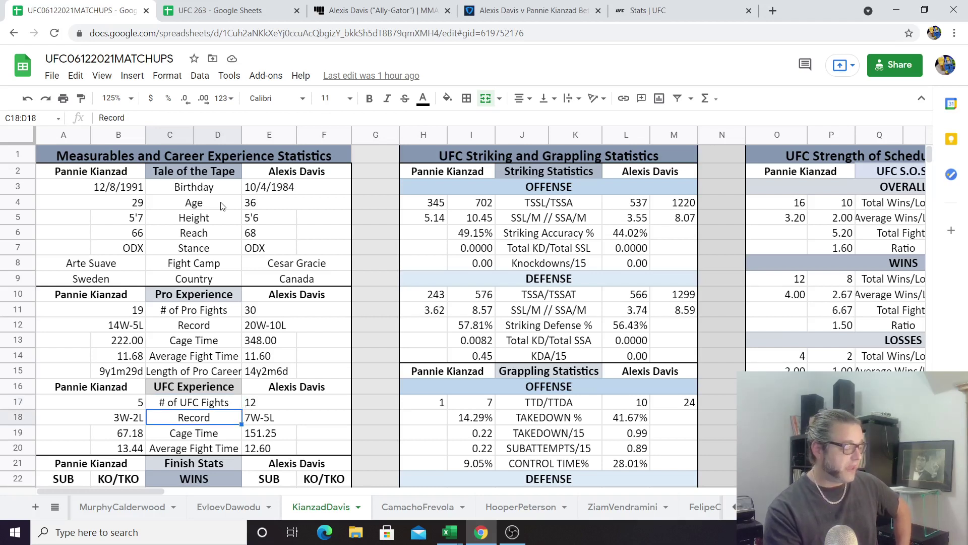
{"action": "key", "text": "Down"}
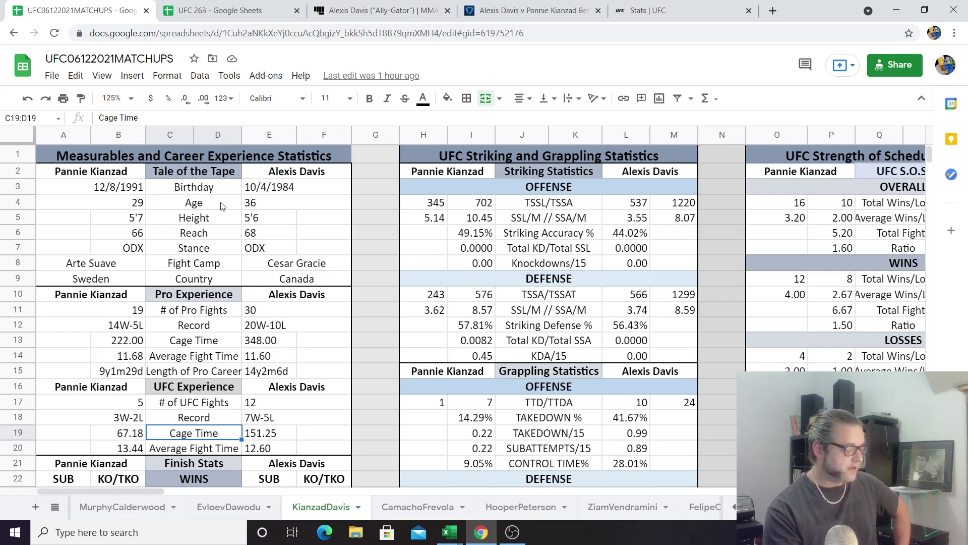
Examine both fighters' submission and KO/TKO percentages for UFC wins in the Finish Stats section
{"action": "key", "text": "Down"}
{"action": "key", "text": "Down"}
{"action": "key", "text": "Down"}
{"action": "key", "text": "Down"}
{"action": "key", "text": "Down"}
{"action": "key", "text": "Down"}
{"action": "key", "text": "Down"}
{"action": "key", "text": "Down"}
{"action": "key", "text": "Down"}
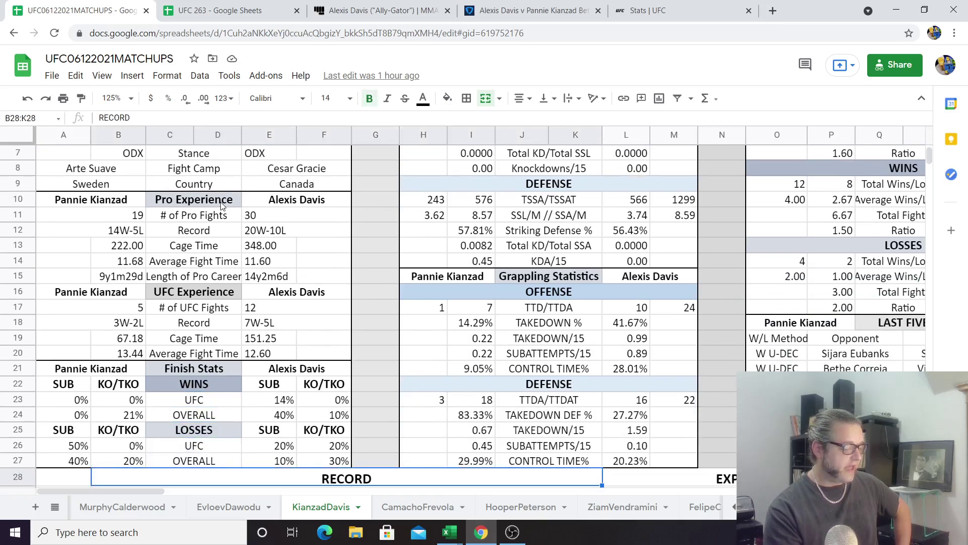
{"action": "key", "text": "Up"}
{"action": "key", "text": "Up"}
{"action": "key", "text": "Up"}
{"action": "key", "text": "Up"}
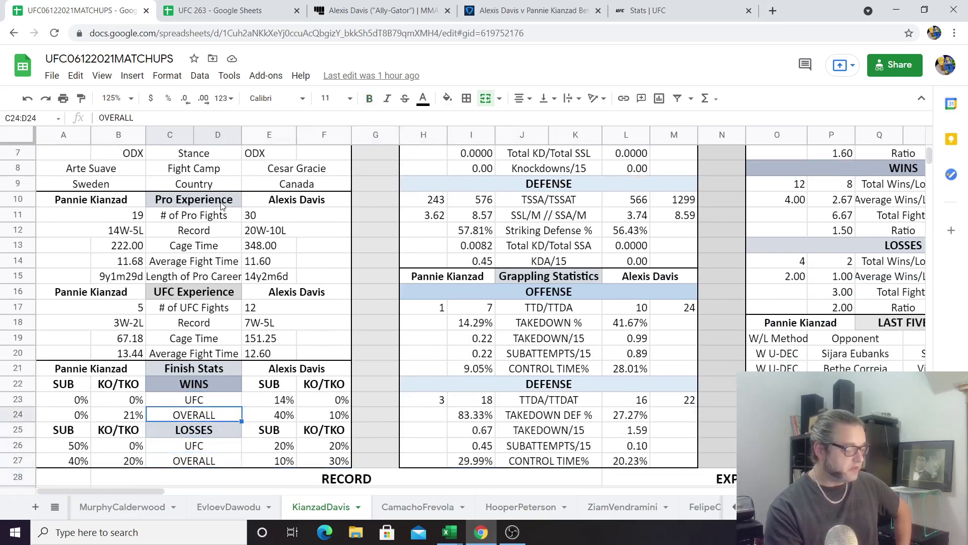
{"action": "key", "text": "Up"}
{"action": "key", "text": "Right"}
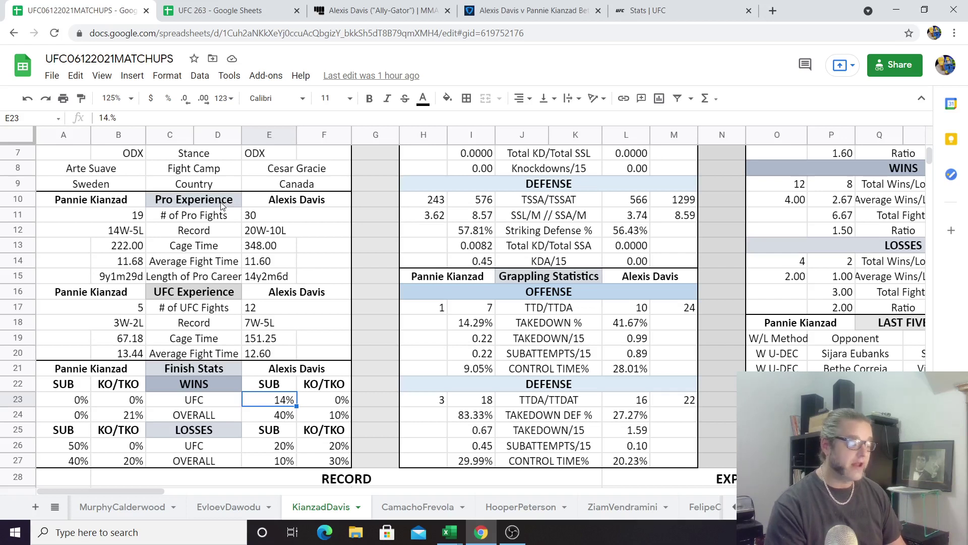
{"action": "key", "text": "Right"}
{"action": "key", "text": "Left"}
{"action": "key", "text": "Left"}
{"action": "key", "text": "Left"}
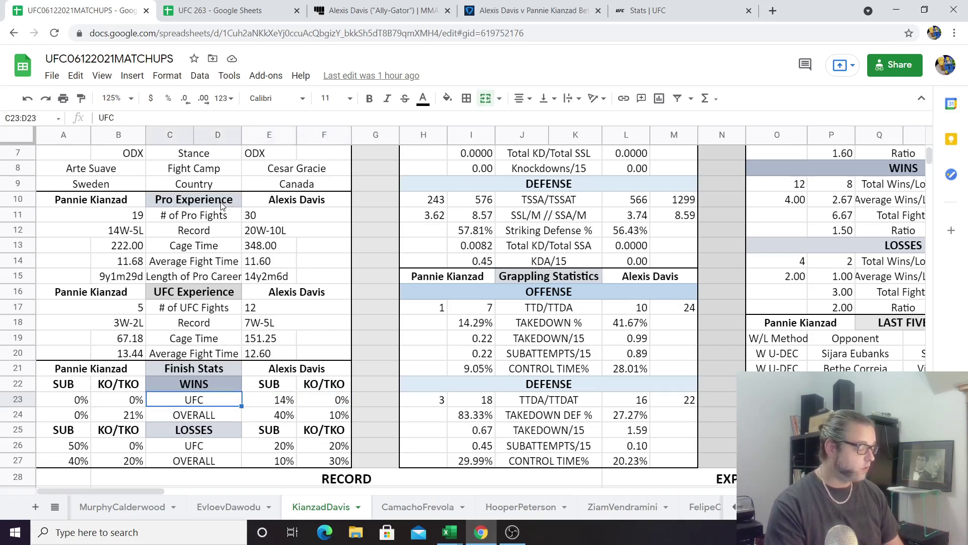
{"action": "key", "text": "Left"}
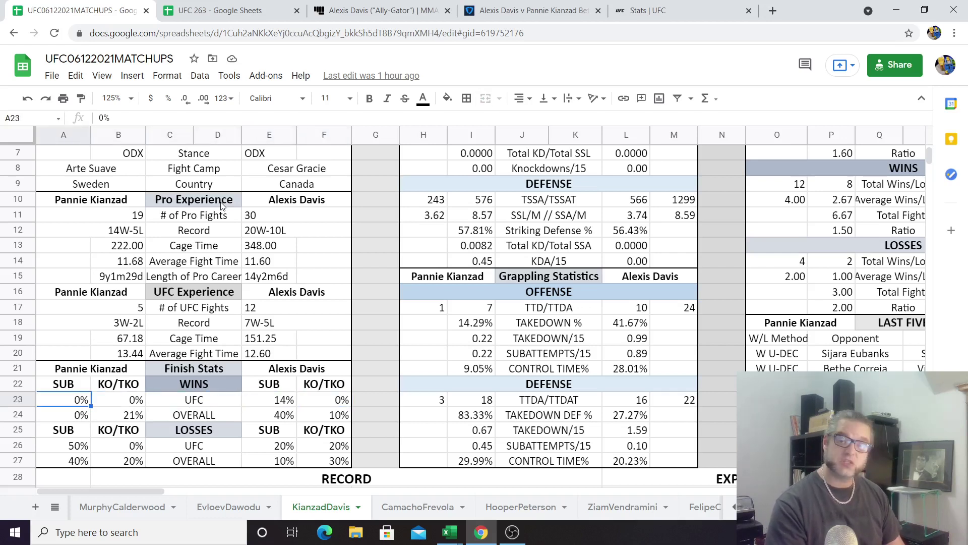
Compare both fighters' overall submission and KO/TKO win percentages in the Finish Stats section
{"action": "key", "text": "Down"}
{"action": "key", "text": "Right"}
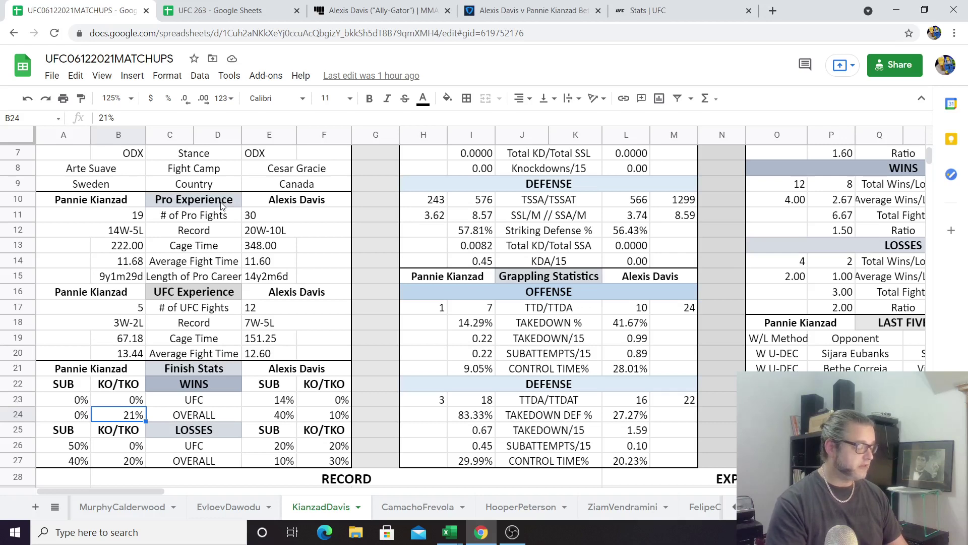
{"action": "key", "text": "Left"}
{"action": "key", "text": "Right"}
{"action": "key", "text": "Right"}
{"action": "key", "text": "Right"}
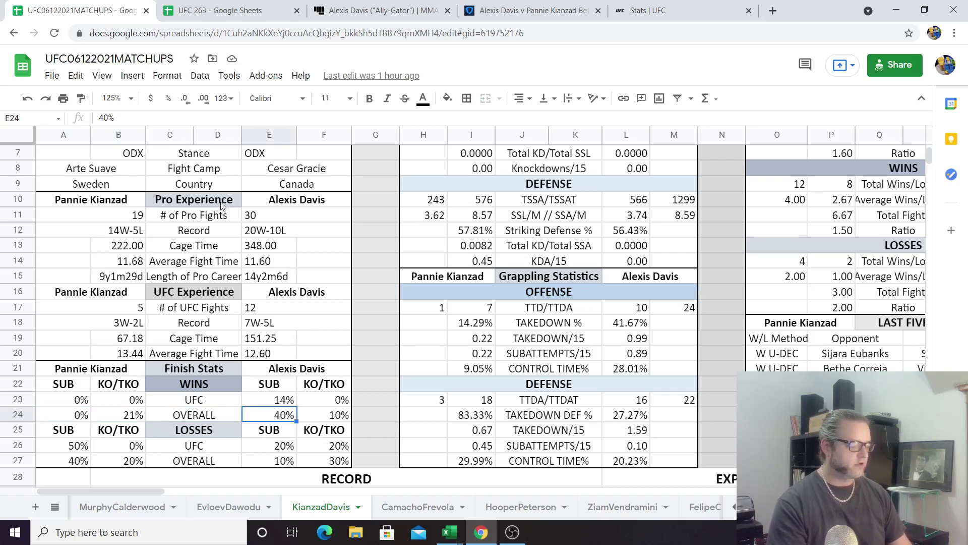
{"action": "key", "text": "Right"}
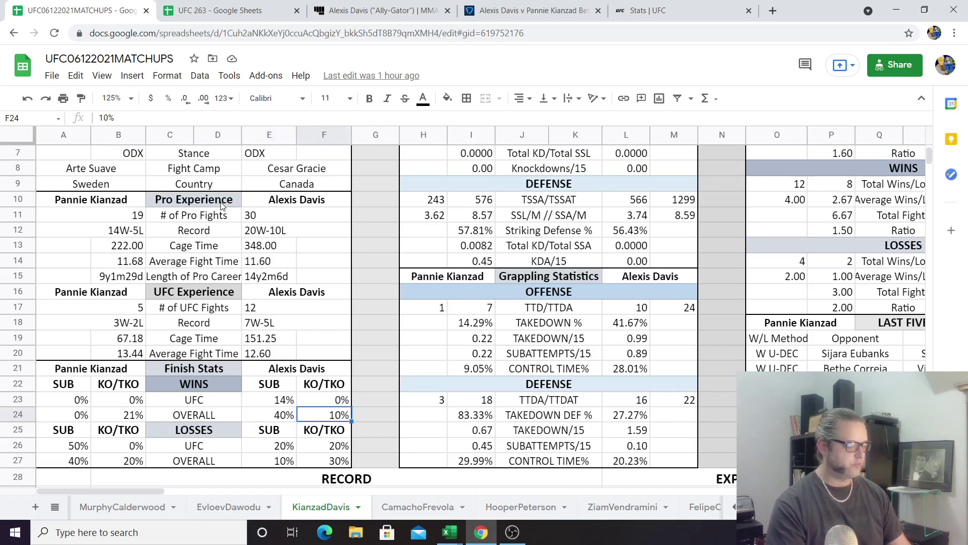
Compare both fighters' submission and KO/TKO percentages for UFC losses in the Finish Stats section
{"action": "key", "text": "Down"}
{"action": "key", "text": "Left"}
{"action": "key", "text": "Left"}
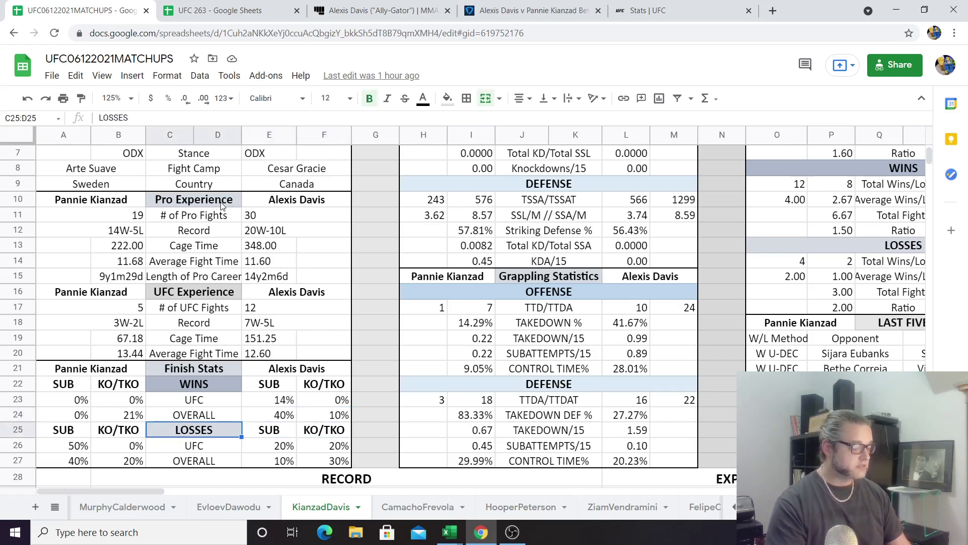
{"action": "key", "text": "Down"}
{"action": "key", "text": "Right"}
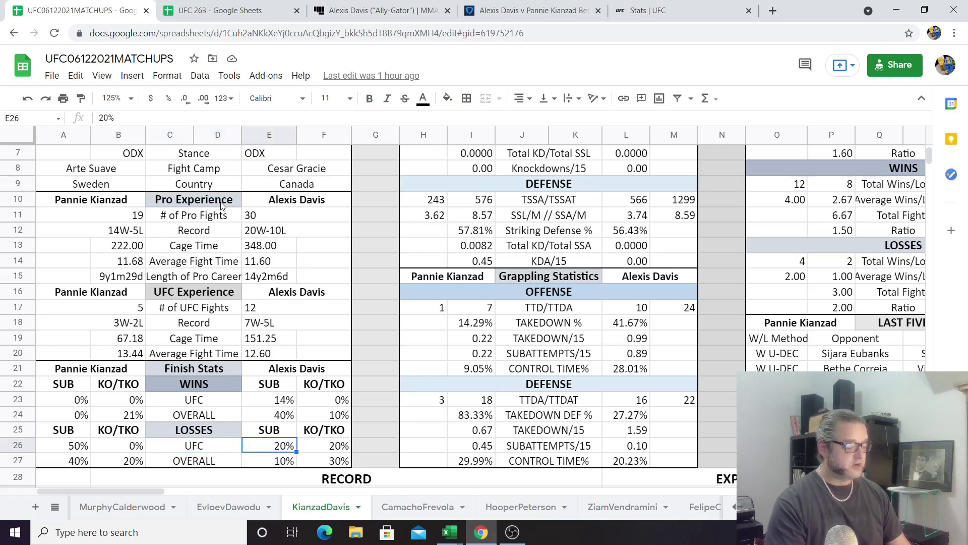
{"action": "key", "text": "Right"}
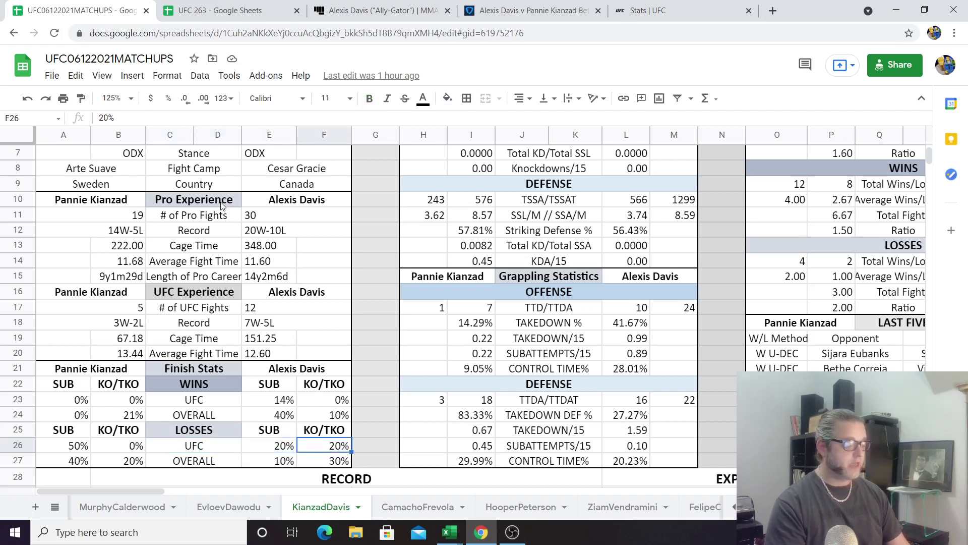
{"action": "key", "text": "Left"}
{"action": "key", "text": "Left"}
{"action": "key", "text": "Left"}
{"action": "key", "text": "Left"}
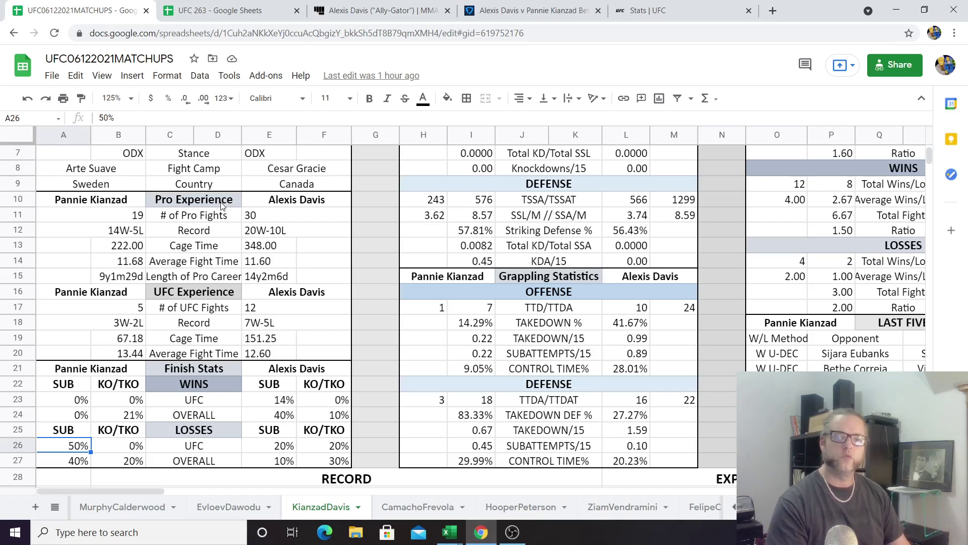
Compare the overall submission and KO/TKO loss percentages, and recheck Alexis Davis's UFC loss percentages
{"action": "key", "text": "Down"}
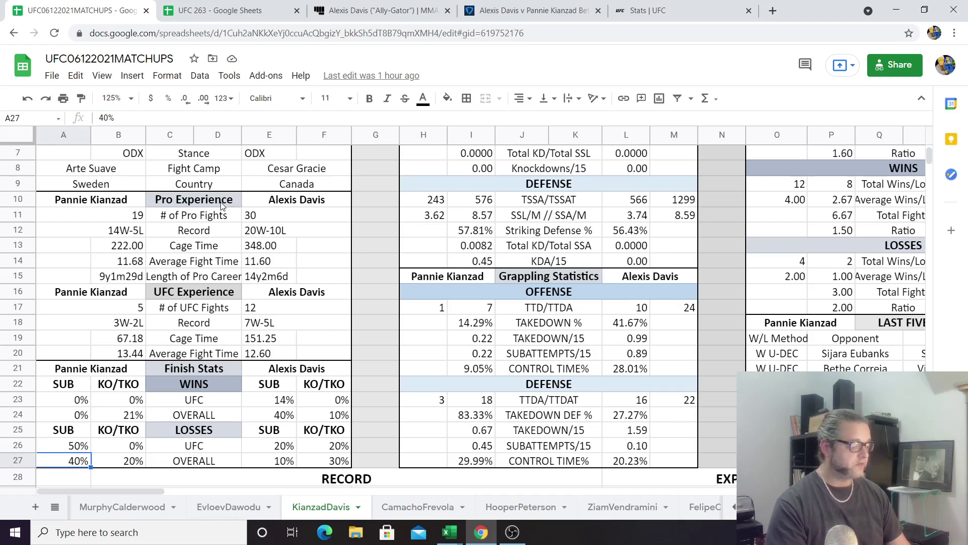
{"action": "key", "text": "Right"}
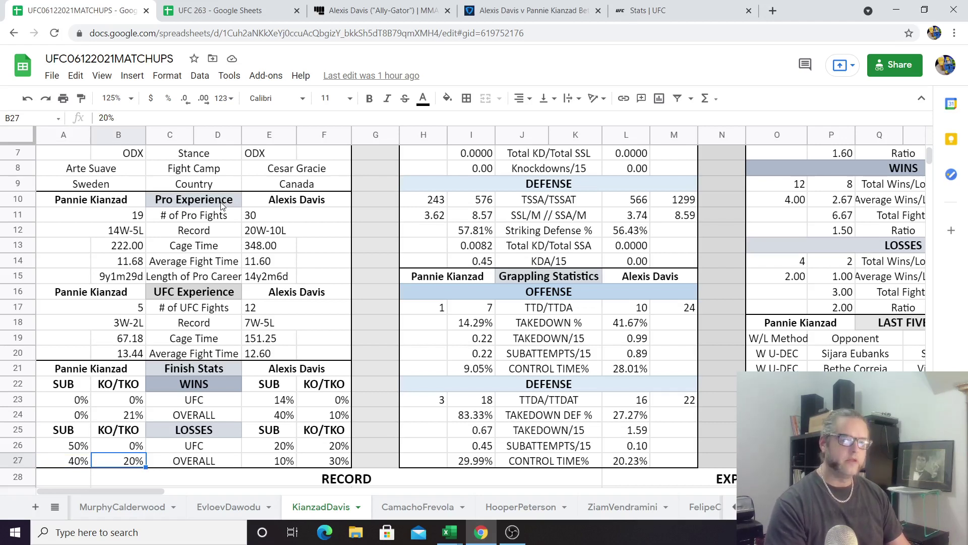
{"action": "key", "text": "Right"}
{"action": "key", "text": "Right"}
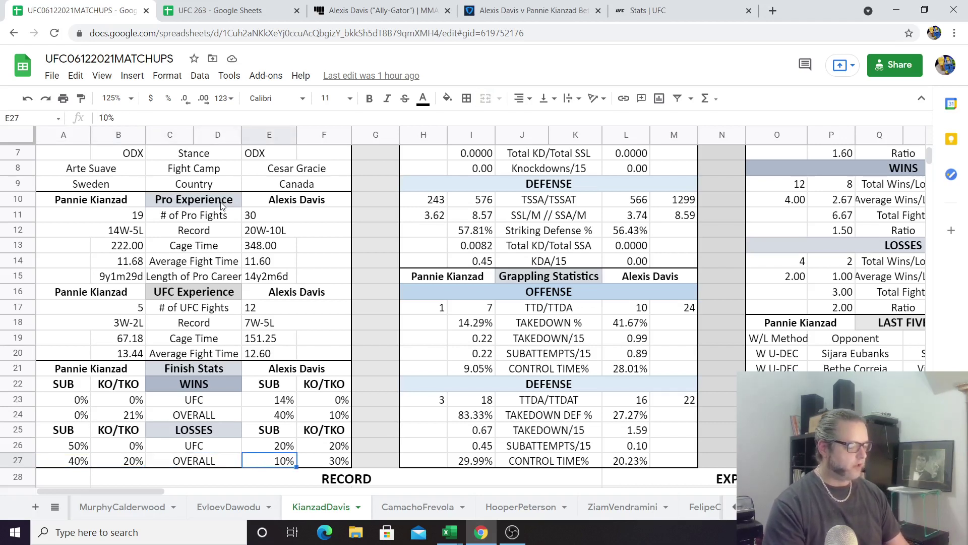
{"action": "key", "text": "Right"}
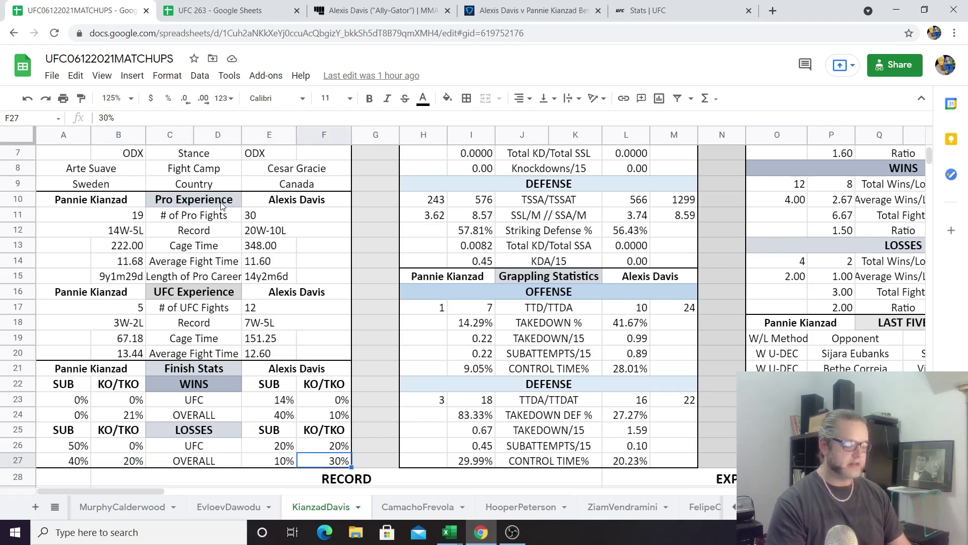
{"action": "key", "text": "Left"}
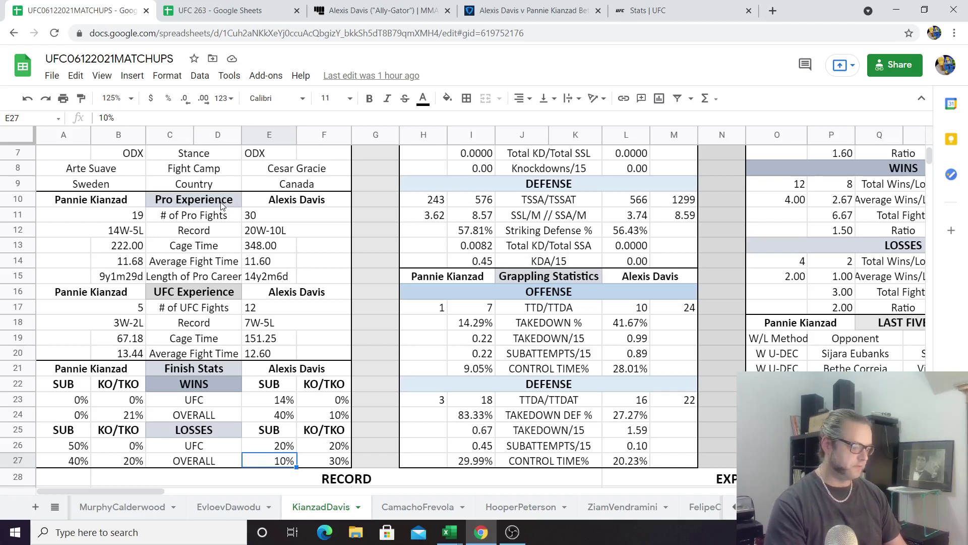
{"action": "key", "text": "Up"}
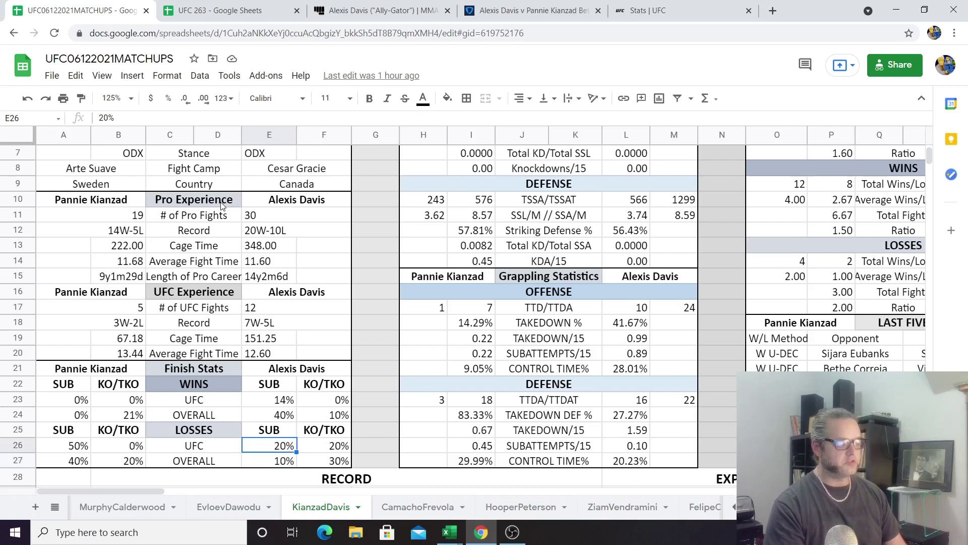
{"action": "key", "text": "Right"}
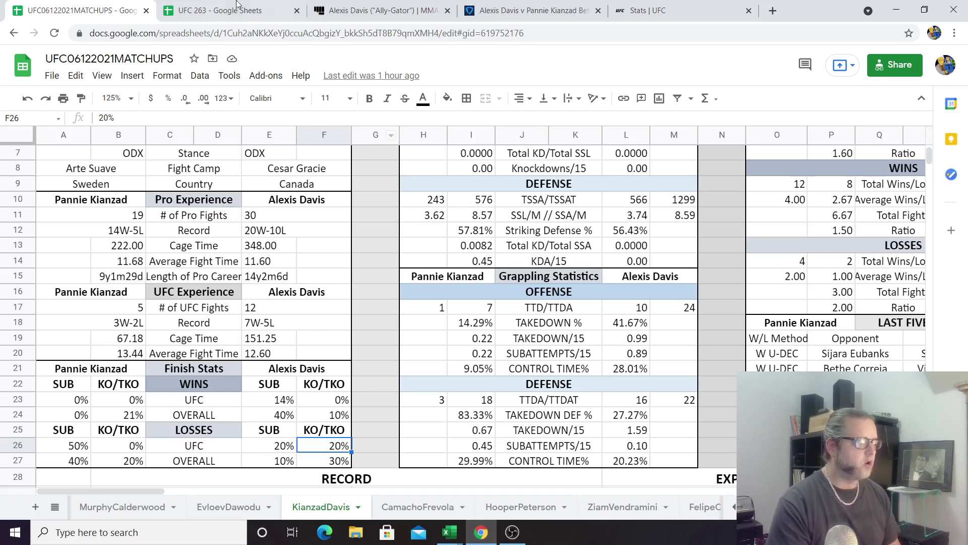
Review Alexis Davis's pro fight results on her Tapology page, from the most recent bouts back to the earliest
{"action": "left_click", "coordinate": [376, 11]}
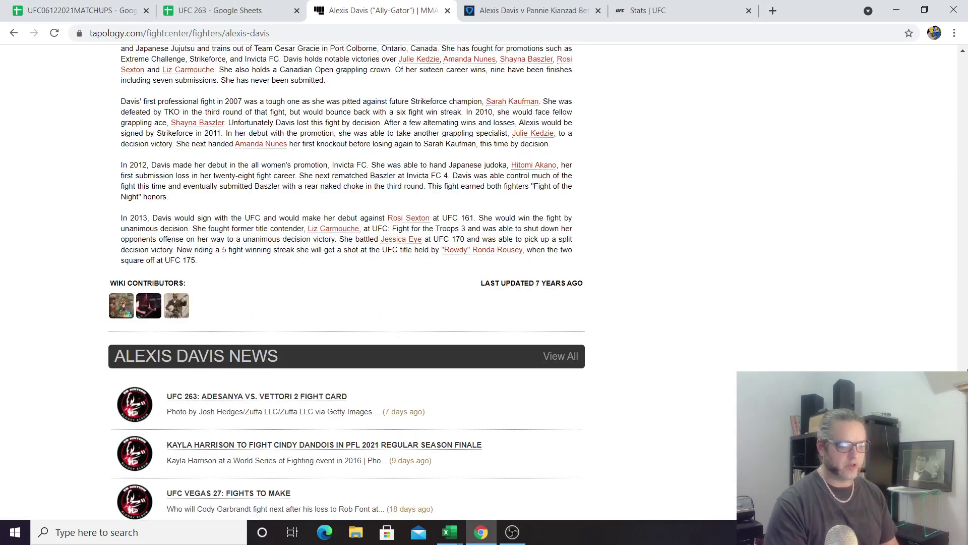
{"action": "left_click_drag", "start_coordinate": [963, 399], "coordinate": [964, 169]}
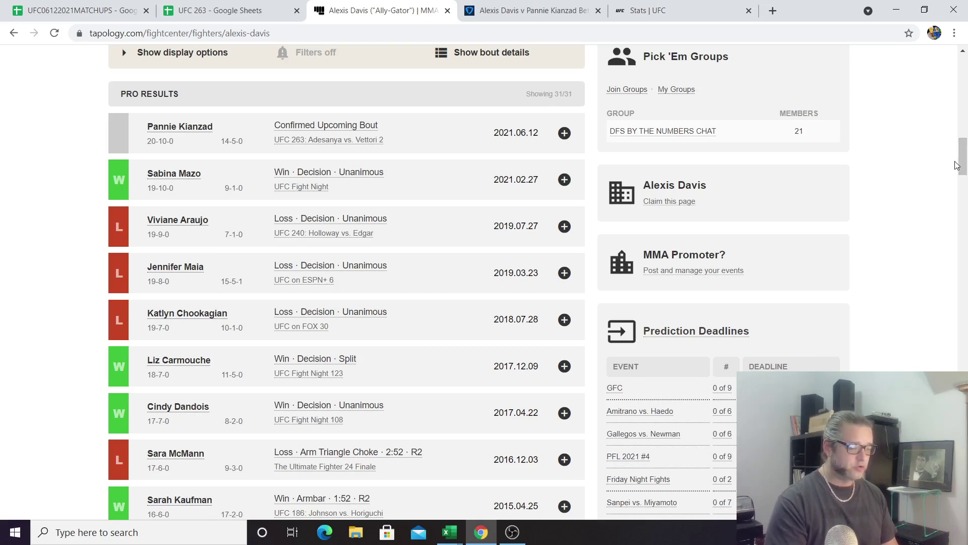
{"action": "left_click_drag", "start_coordinate": [964, 164], "coordinate": [961, 201]}
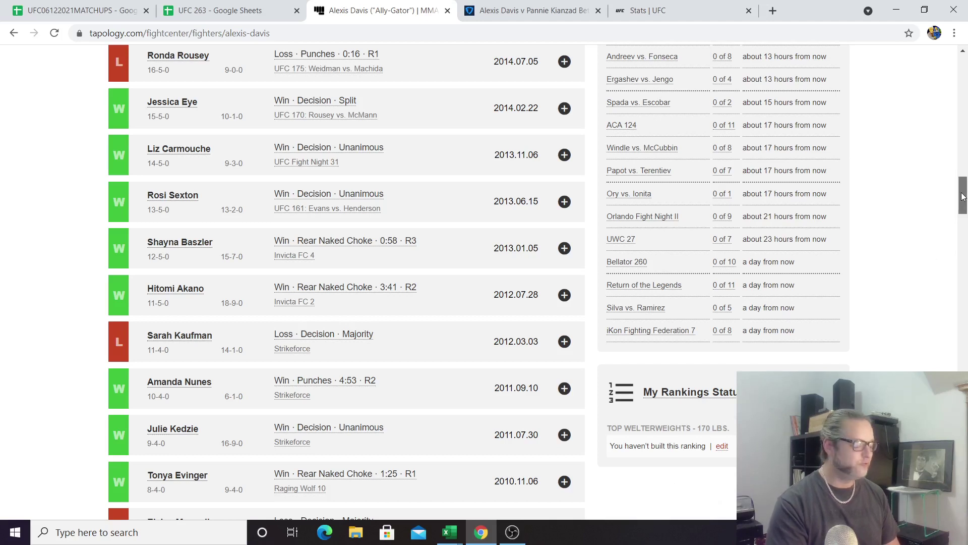
{"action": "left_click_drag", "start_coordinate": [961, 198], "coordinate": [962, 229]}
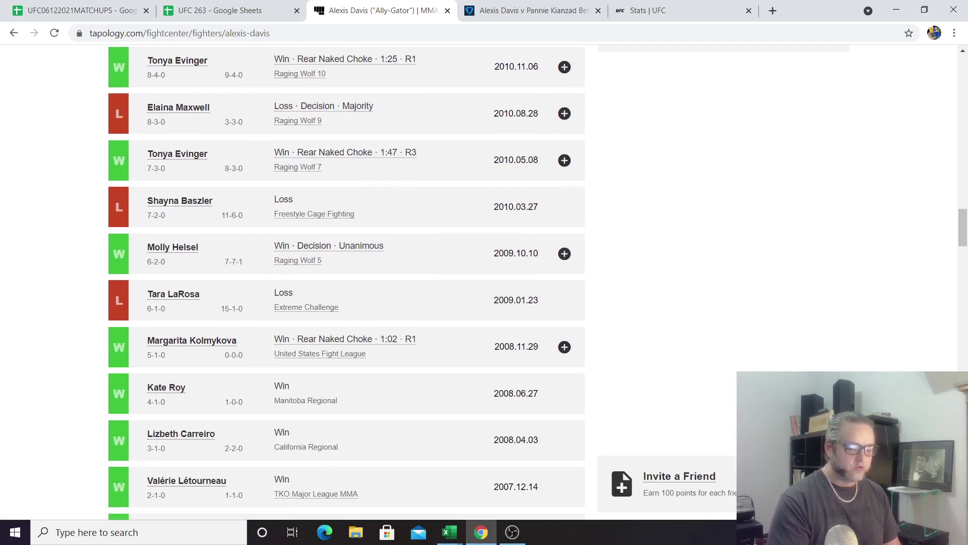
{"action": "left_click_drag", "start_coordinate": [963, 236], "coordinate": [959, 95]}
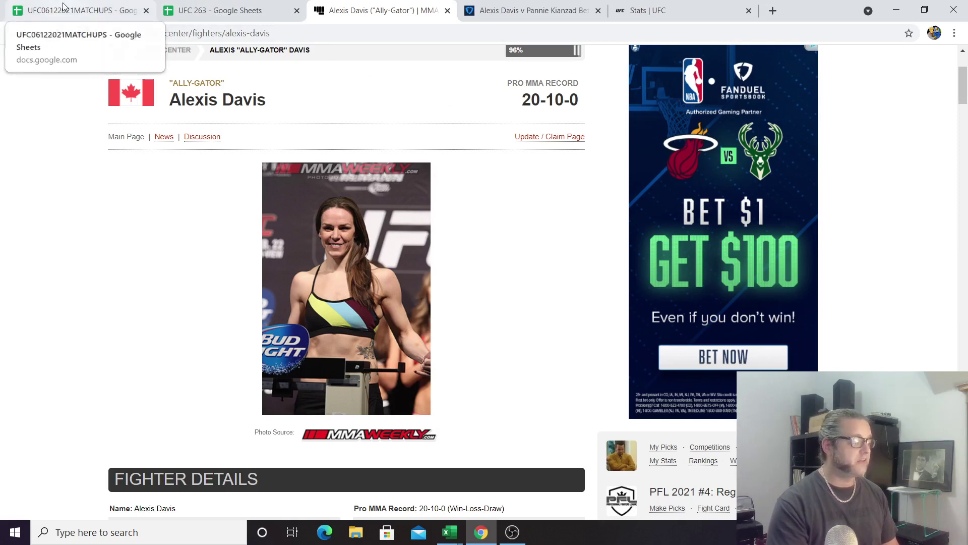
Return to the matchup spreadsheet and review Pannie Kianzad's SSL/M and SSA/M in the Striking Statistics offense section
{"action": "left_click", "coordinate": [132, 6]}
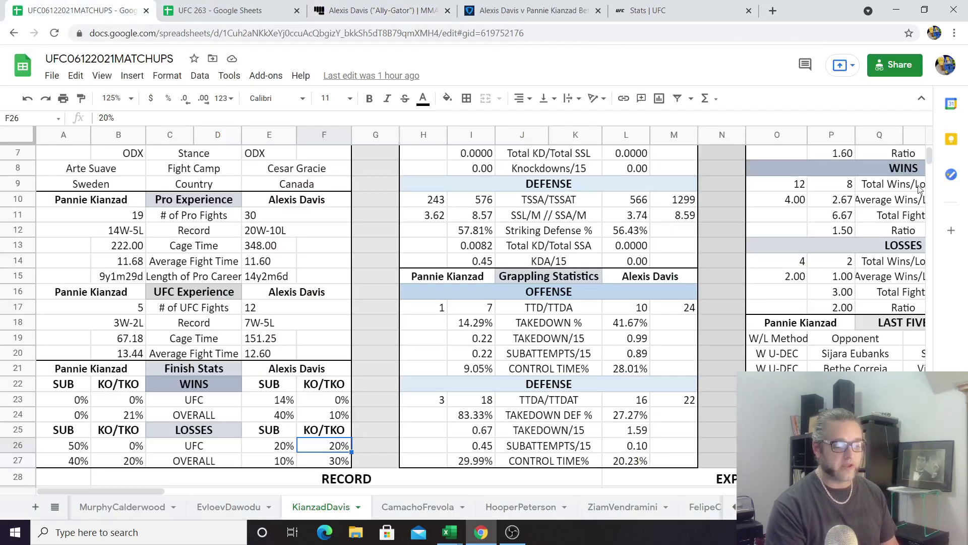
{"action": "left_click_drag", "start_coordinate": [928, 153], "coordinate": [927, 146]}
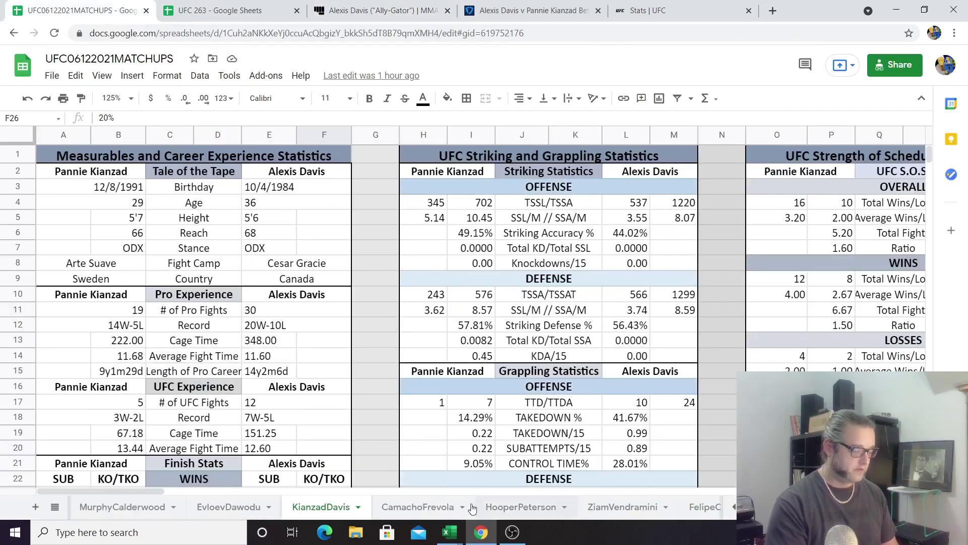
{"action": "left_click_drag", "start_coordinate": [141, 489], "coordinate": [172, 497]}
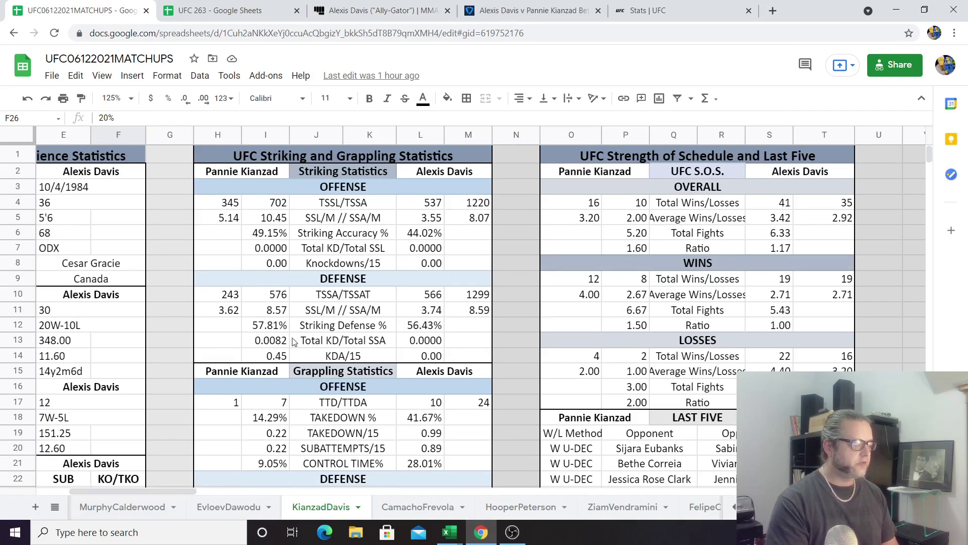
{"action": "left_click", "coordinate": [347, 208]}
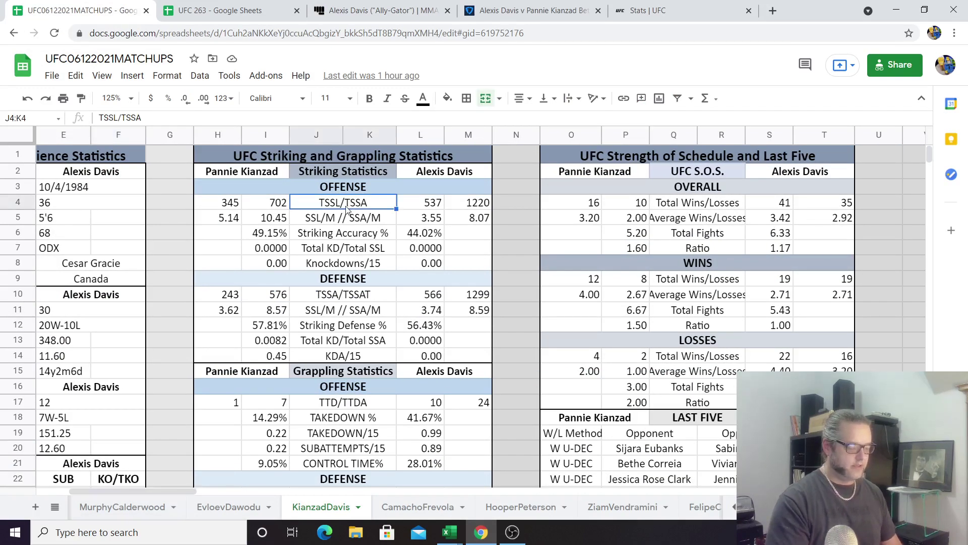
{"action": "key", "text": "Down"}
{"action": "key", "text": "Left"}
{"action": "key", "text": "Left"}
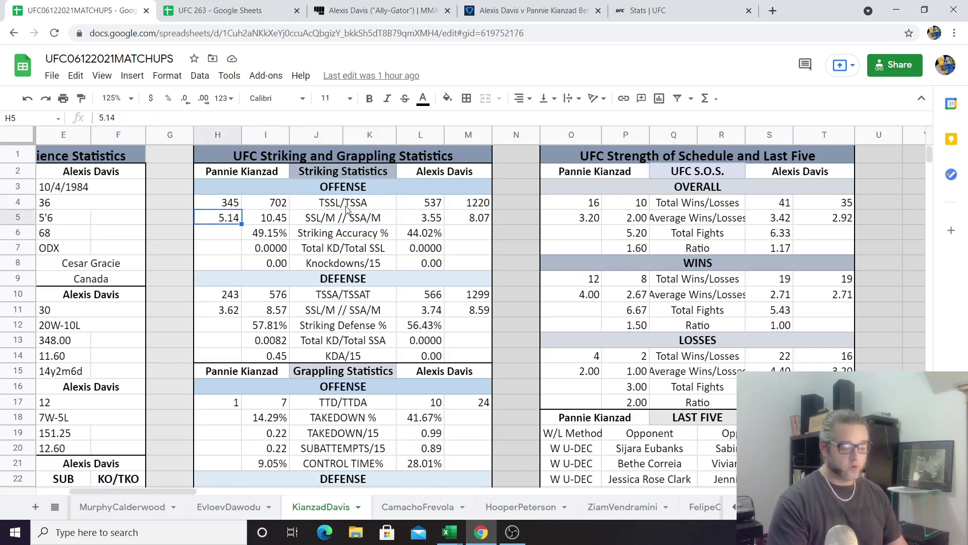
{"action": "key", "text": "Right"}
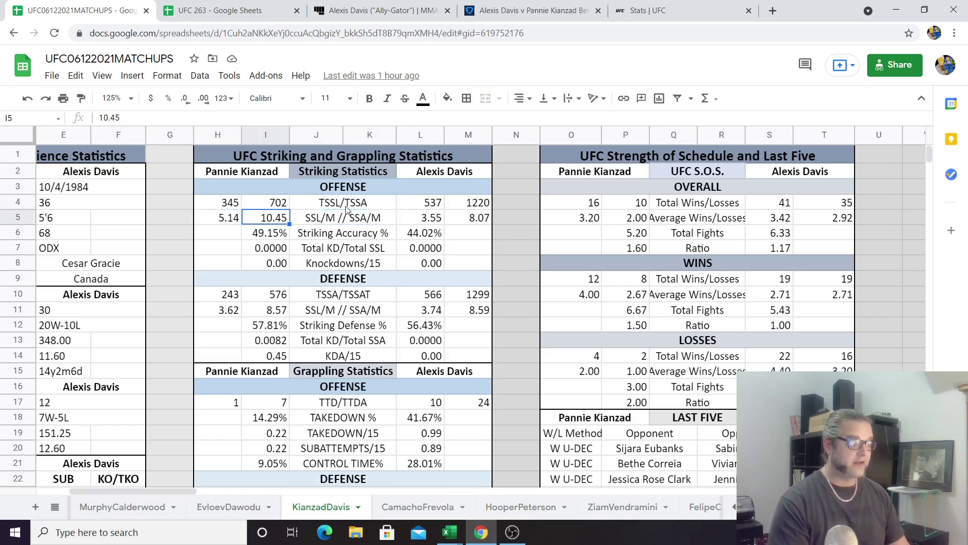
{"action": "key", "text": "Right"}
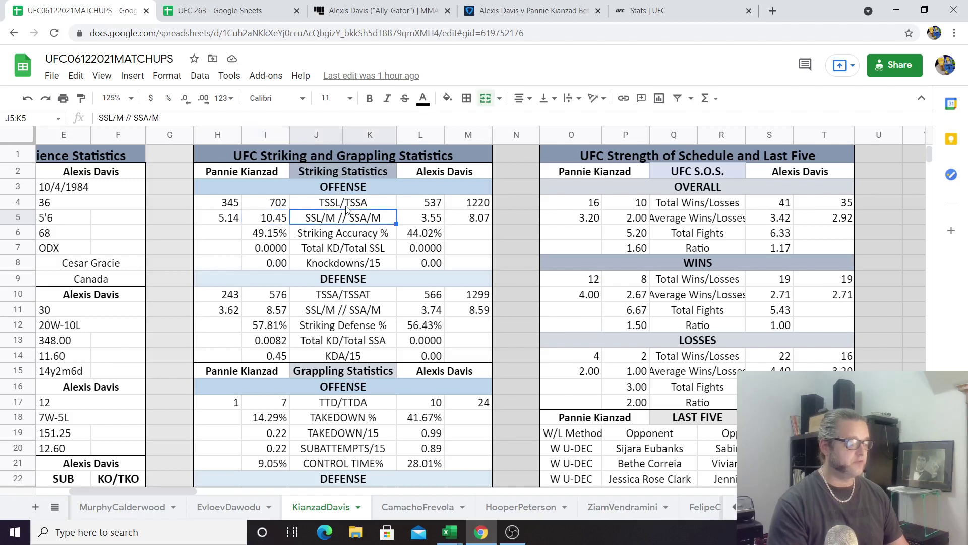
Examine Alexis Davis's SSL/M, SSA/M, striking accuracy and knockdown ratio in the striking offense section
{"action": "key", "text": "Left"}
{"action": "key", "text": "Down"}
{"action": "key", "text": "Right"}
{"action": "key", "text": "Right"}
{"action": "key", "text": "Up"}
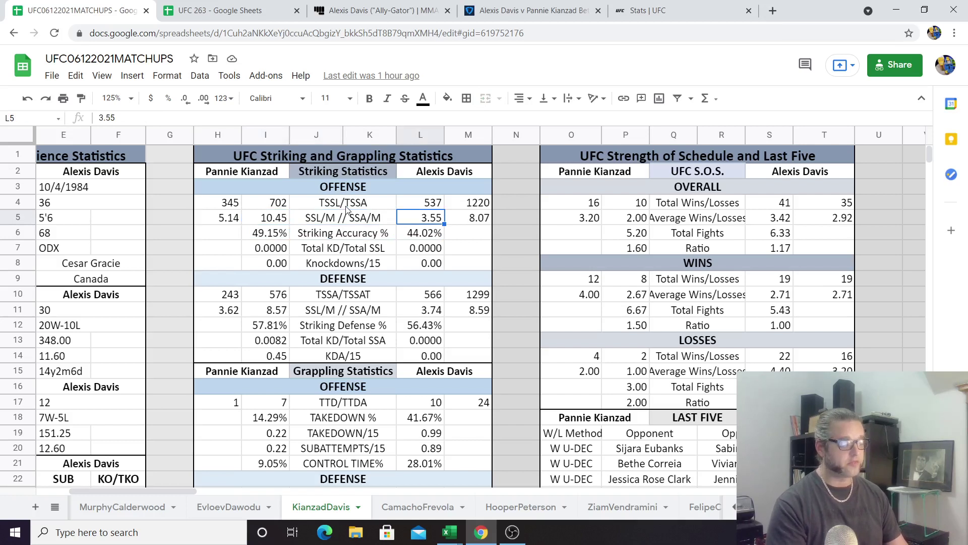
{"action": "key", "text": "Right"}
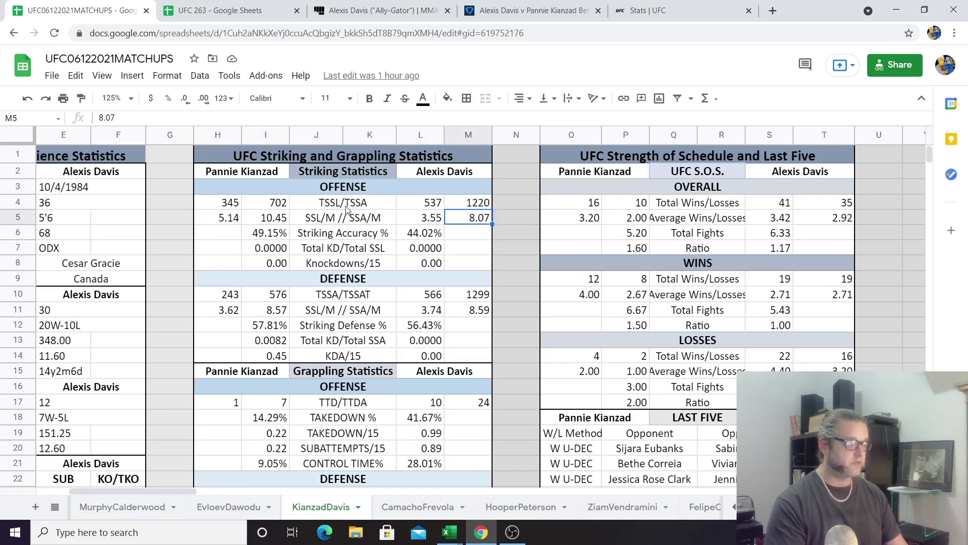
{"action": "key", "text": "Down"}
{"action": "key", "text": "Left"}
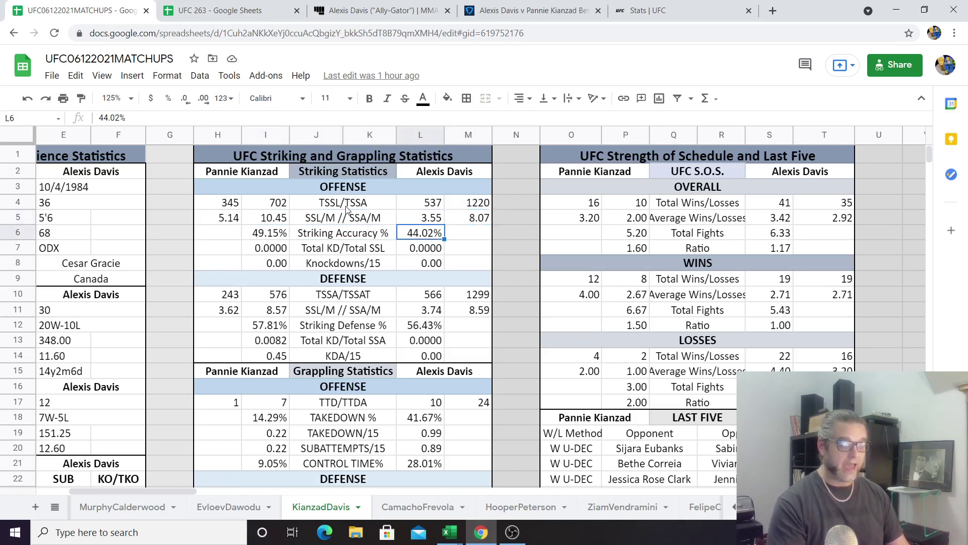
{"action": "key", "text": "Down"}
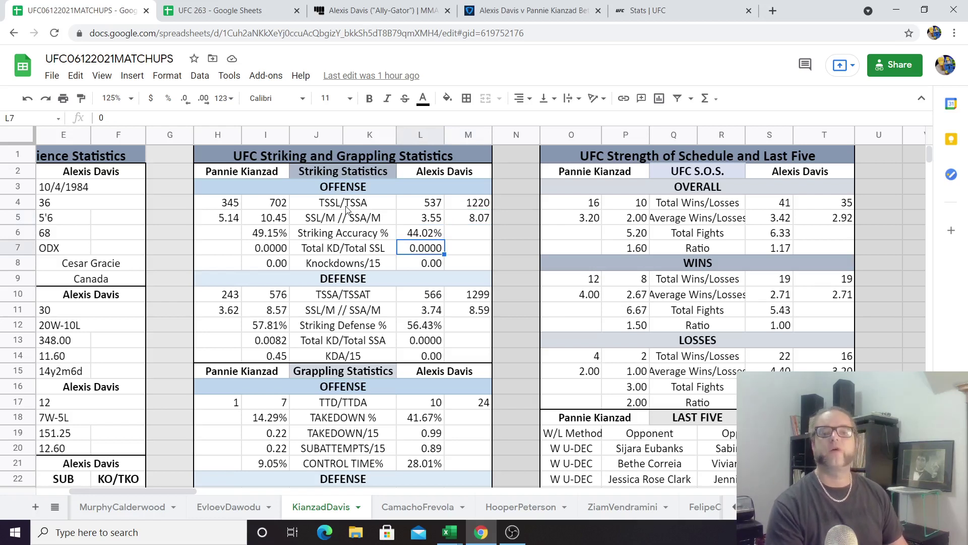
Compare both fighters' Striking Defense % in the striking defense section
{"action": "key", "text": "Down"}
{"action": "key", "text": "Down"}
{"action": "key", "text": "Down"}
{"action": "key", "text": "Down"}
{"action": "key", "text": "Down"}
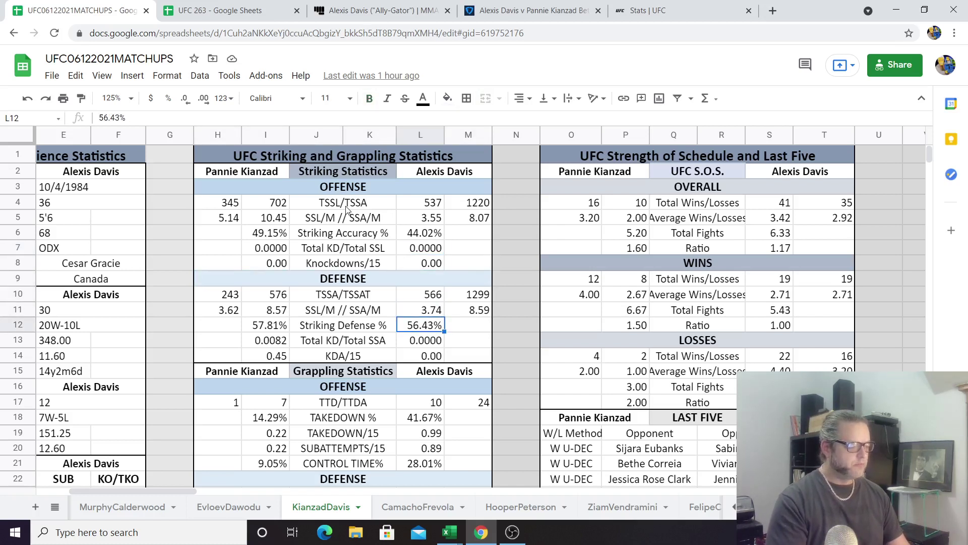
{"action": "key", "text": "Left"}
{"action": "key", "text": "Left"}
{"action": "key", "text": "Left"}
{"action": "key", "text": "Left"}
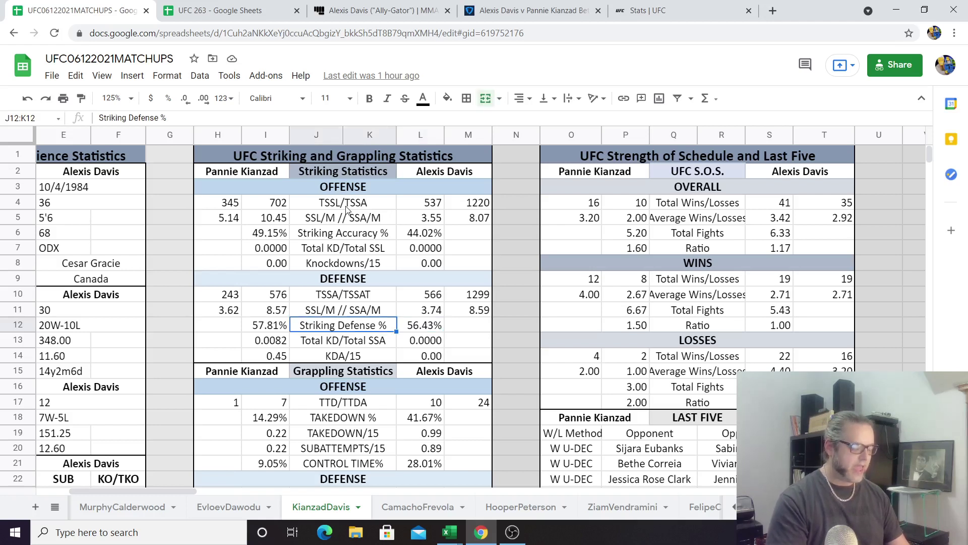
Compare Pannie Kianzad's strikes landed per minute on offense with her opponents' strikes landed per minute on defense
{"action": "key", "text": "Up"}
{"action": "key", "text": "Up"}
{"action": "key", "text": "Up"}
{"action": "key", "text": "Up"}
{"action": "key", "text": "Up"}
{"action": "key", "text": "Up"}
{"action": "key", "text": "Up"}
{"action": "key", "text": "Down"}
{"action": "key", "text": "Down"}
{"action": "key", "text": "Down"}
{"action": "key", "text": "Down"}
{"action": "key", "text": "Down"}
{"action": "key", "text": "Down"}
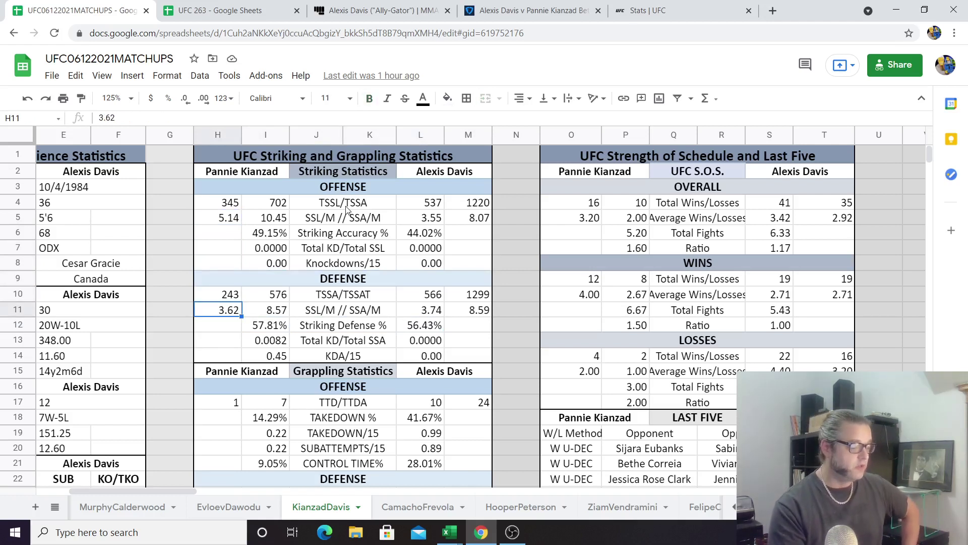
Examine Pannie Kianzad's SSA/M, Striking Defense %, Total KD/Total SSA and KDA/15 in the striking defense section
{"action": "key", "text": "Right"}
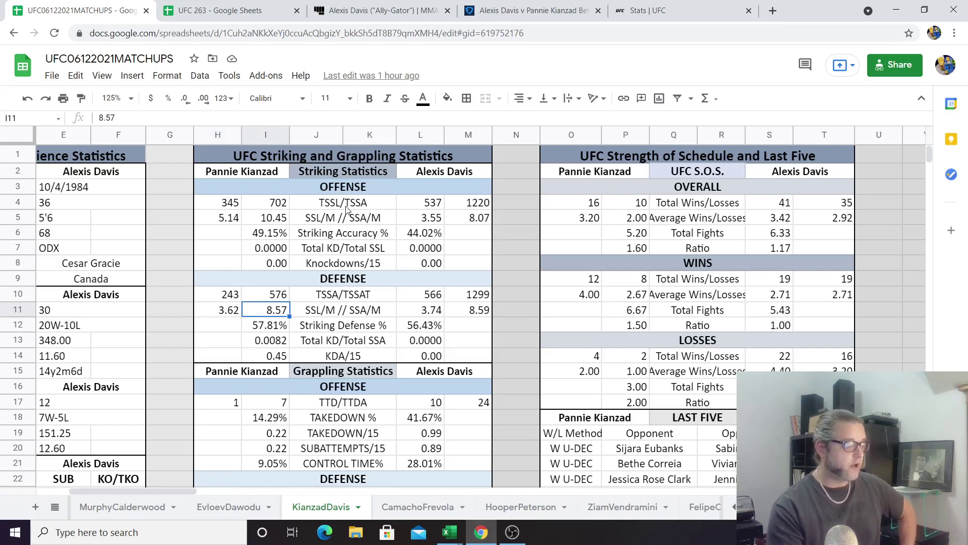
{"action": "key", "text": "Down"}
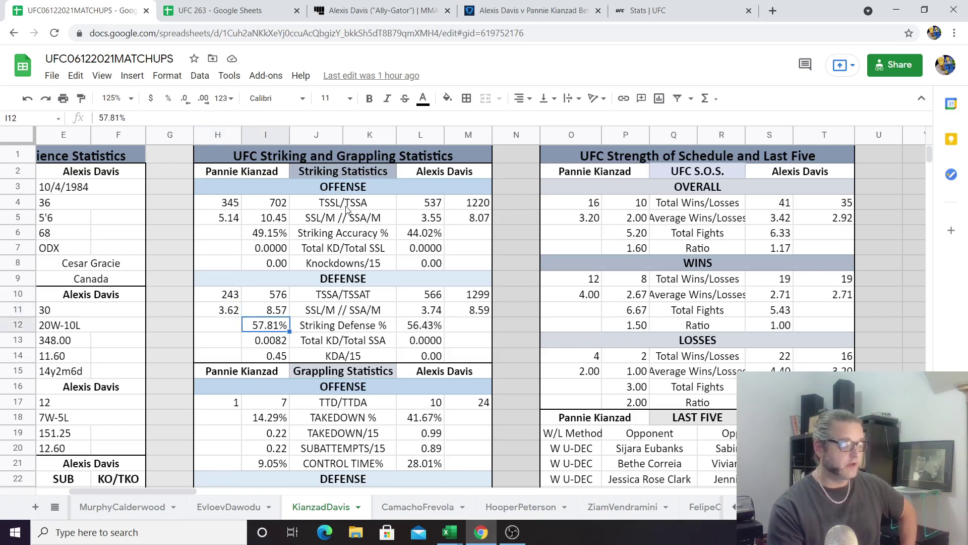
{"action": "key", "text": "Down"}
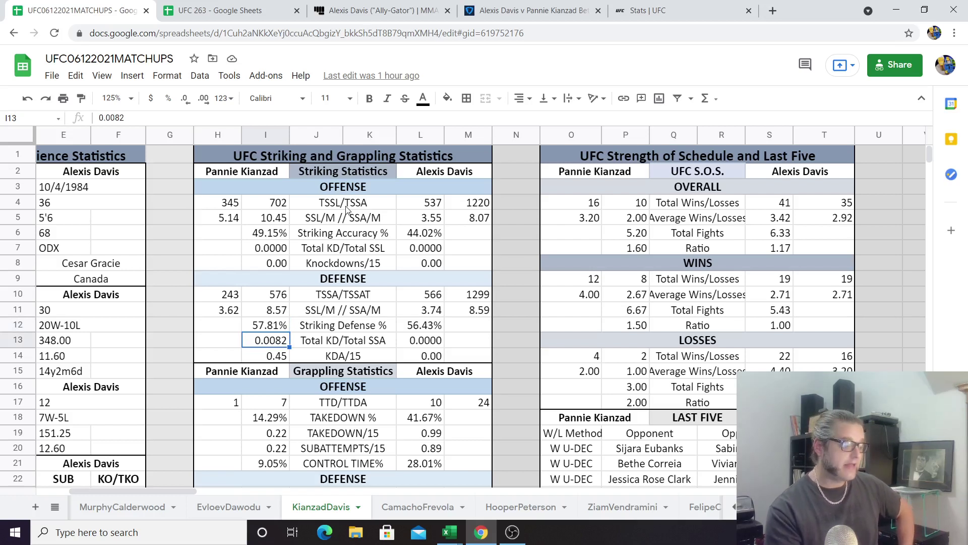
{"action": "key", "text": "Down"}
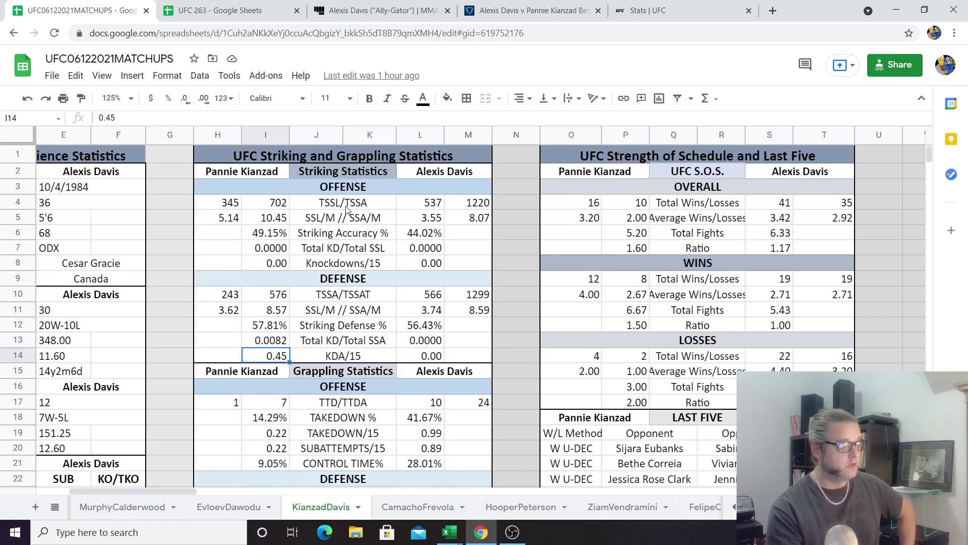
{"action": "key", "text": "Right"}
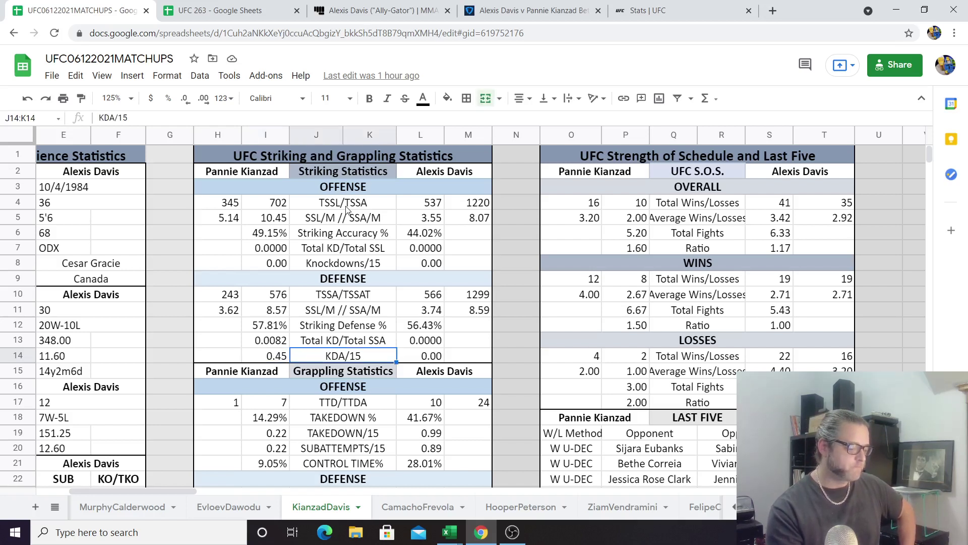
Examine Alexis Davis's Total KD/Total SSA, Striking Defense % and TSSA in the striking defense section
{"action": "key", "text": "Right"}
{"action": "key", "text": "Up"}
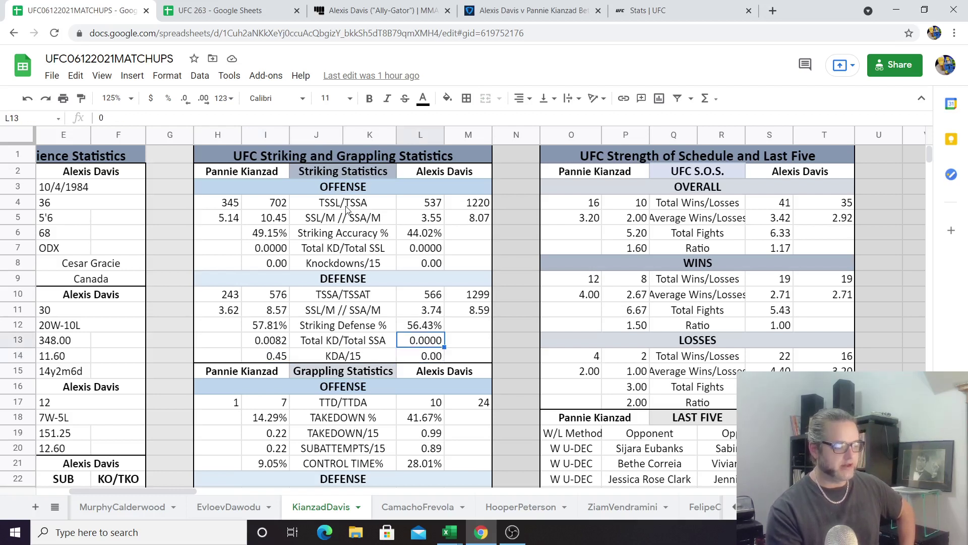
{"action": "key", "text": "Up"}
{"action": "key", "text": "Up"}
{"action": "key", "text": "Up"}
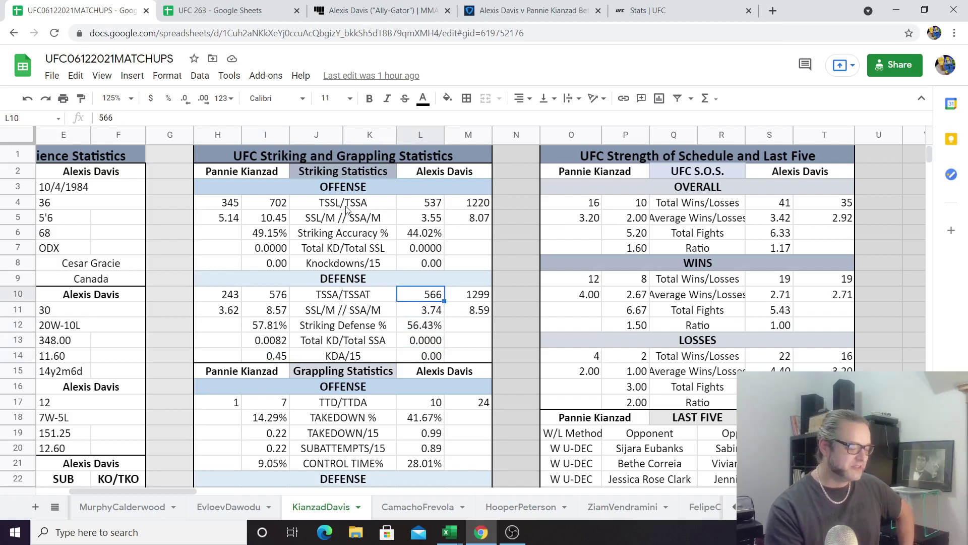
Compare Alexis Davis's strikes landed per minute on offense with her opponents' strikes landed per minute on defense
{"action": "key", "text": "Down"}
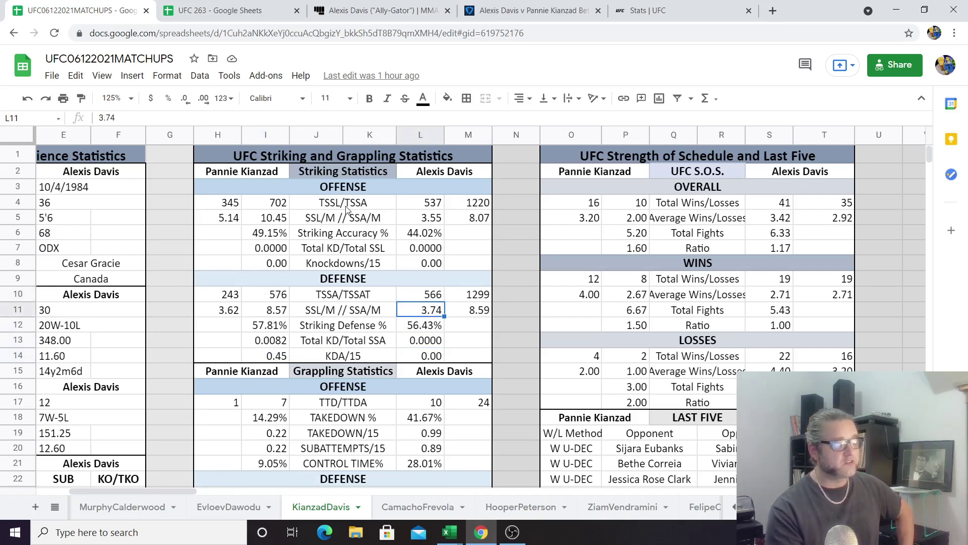
{"action": "key", "text": "Up"}
{"action": "key", "text": "Up"}
{"action": "key", "text": "Up"}
{"action": "key", "text": "Up"}
{"action": "key", "text": "Up"}
{"action": "key", "text": "Up"}
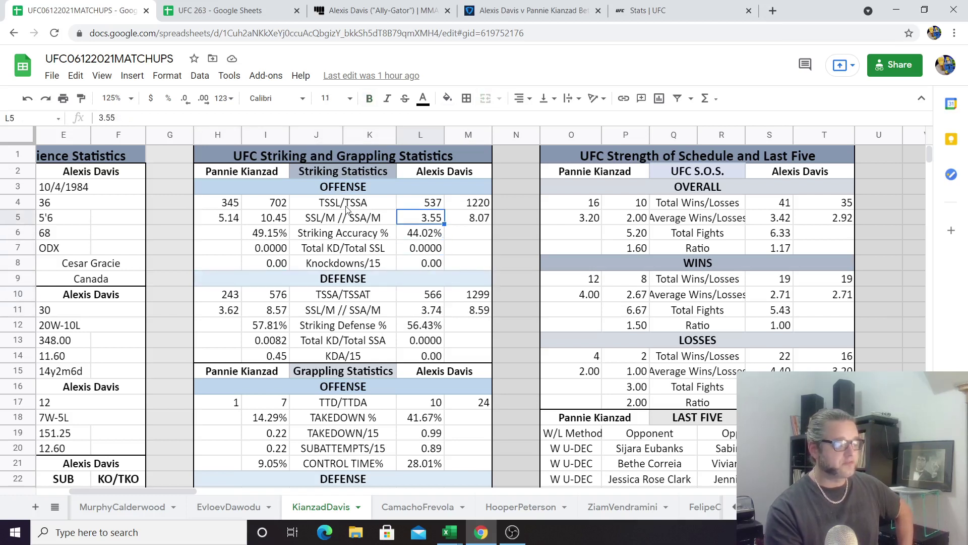
{"action": "key", "text": "Down"}
{"action": "key", "text": "Down"}
{"action": "key", "text": "Down"}
{"action": "key", "text": "Down"}
{"action": "key", "text": "Down"}
{"action": "key", "text": "Down"}
{"action": "key", "text": "Down"}
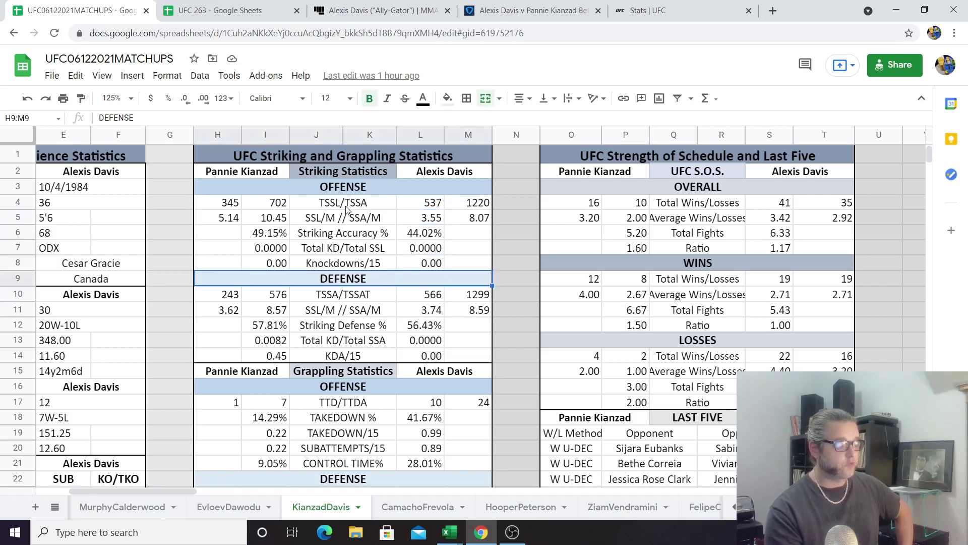
Check Alexis Davis's defensive SSA/M, then review the remaining striking defense rows through KDA/15
{"action": "key", "text": "Up"}
{"action": "key", "text": "Right"}
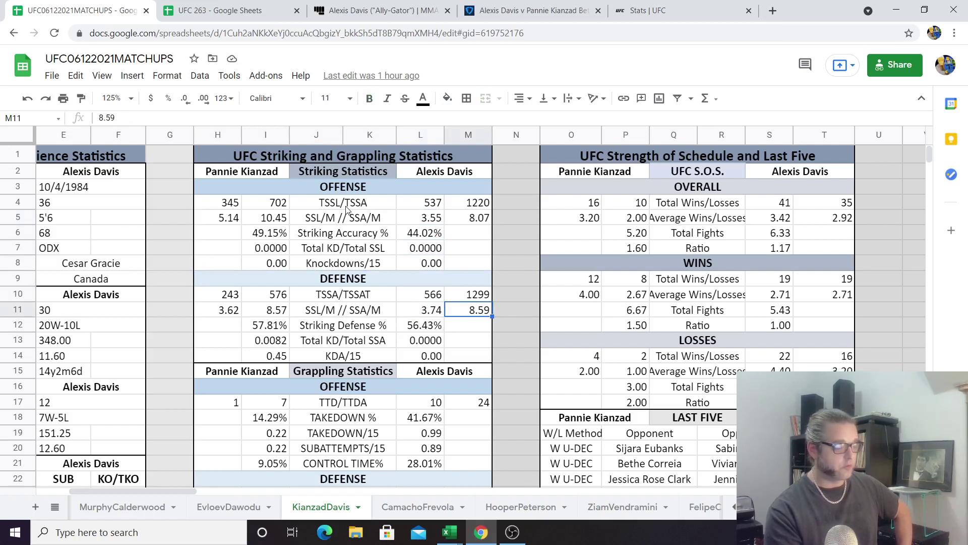
{"action": "key", "text": "Left"}
{"action": "key", "text": "Left"}
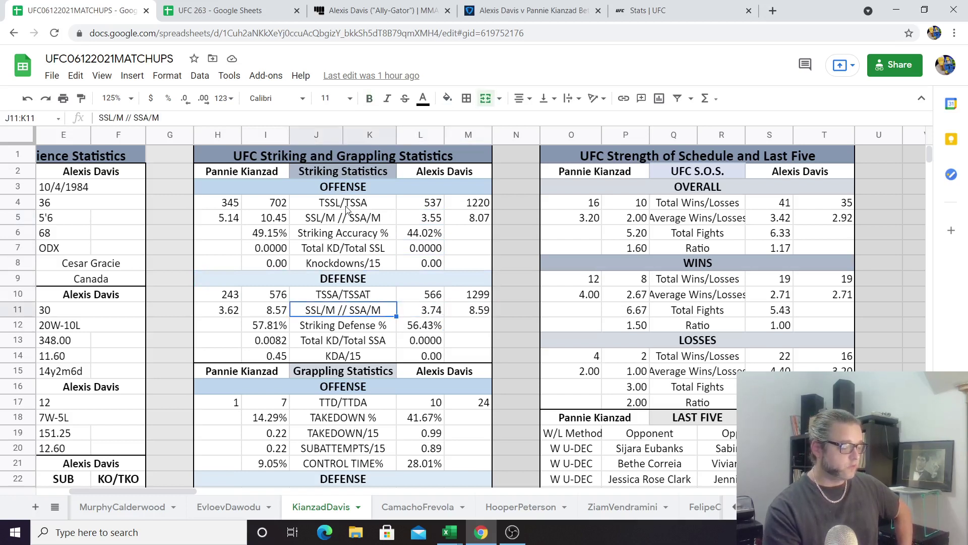
{"action": "key", "text": "Down"}
{"action": "key", "text": "Down"}
{"action": "key", "text": "Down"}
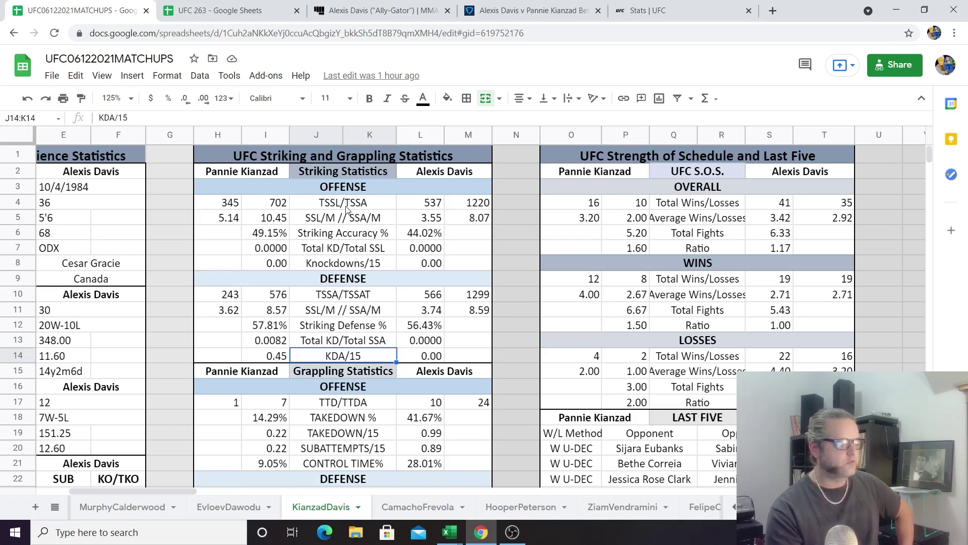
Look over the grappling offense and defense rows for both fighters, from TTD/TTDA through the defensive CONTROL TIME%
{"action": "key", "text": "Down"}
{"action": "key", "text": "Down"}
{"action": "key", "text": "Down"}
{"action": "key", "text": "Down"}
{"action": "key", "text": "Down"}
{"action": "key", "text": "Down"}
{"action": "key", "text": "Down"}
{"action": "key", "text": "Down"}
{"action": "key", "text": "Down"}
{"action": "key", "text": "Down"}
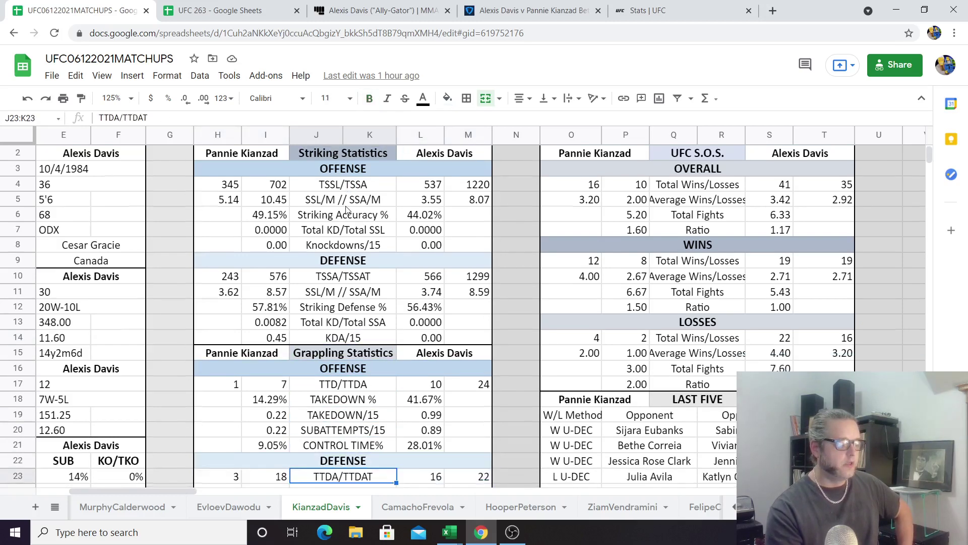
{"action": "key", "text": "Down"}
{"action": "key", "text": "Down"}
{"action": "key", "text": "Down"}
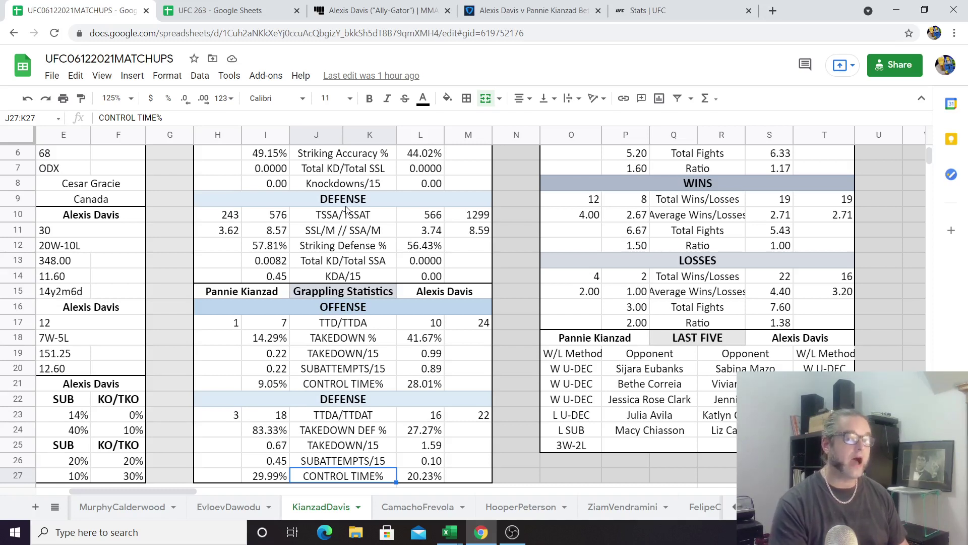
Compare Pannie Kianzad's number of UFC fights with her takedown attempts in the grappling offense section
{"action": "key", "text": "Up"}
{"action": "key", "text": "Up"}
{"action": "key", "text": "Up"}
{"action": "key", "text": "Up"}
{"action": "key", "text": "Up"}
{"action": "key", "text": "Up"}
{"action": "key", "text": "Up"}
{"action": "key", "text": "Up"}
{"action": "key", "text": "Up"}
{"action": "key", "text": "Up"}
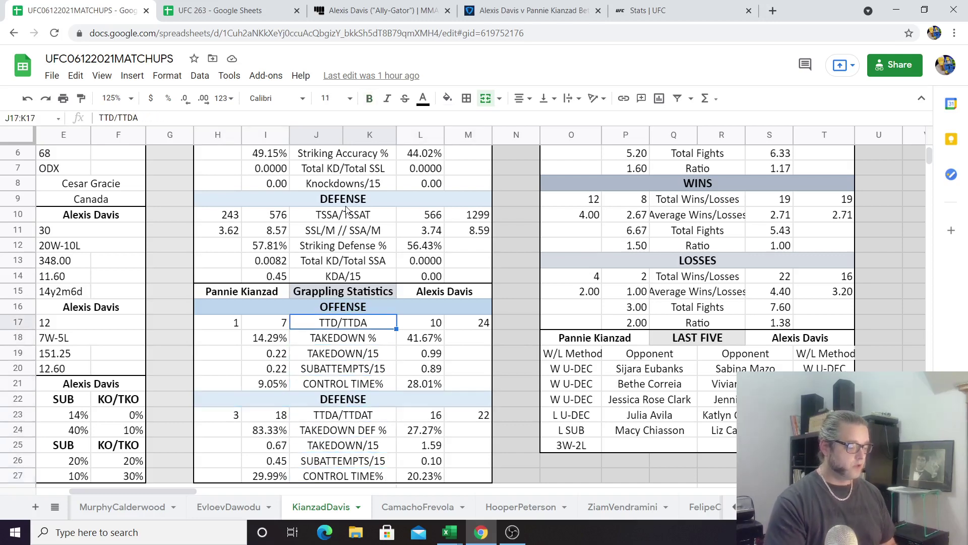
{"action": "key", "text": "Left"}
{"action": "key", "text": "Left"}
{"action": "key", "text": "Left"}
{"action": "key", "text": "Left"}
{"action": "key", "text": "Left"}
{"action": "key", "text": "Left"}
{"action": "key", "text": "Left"}
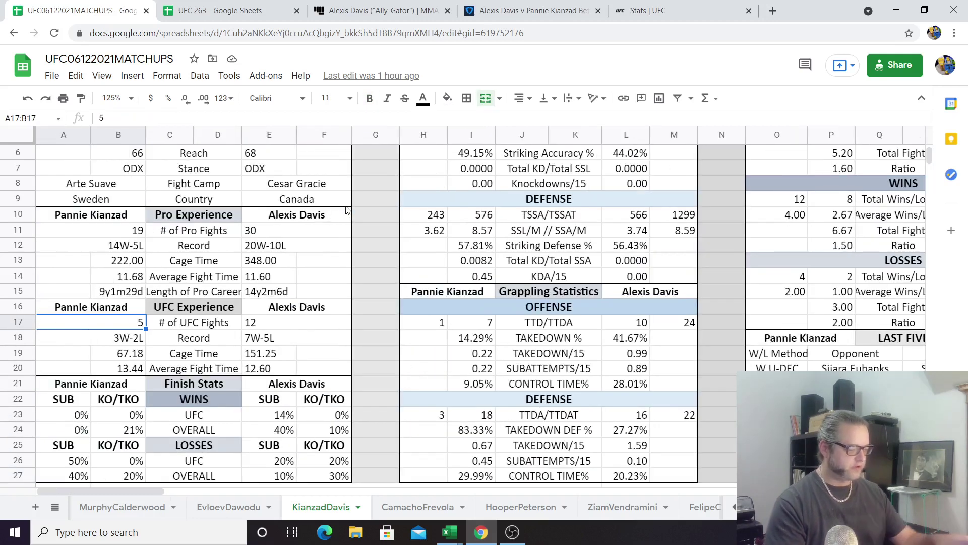
{"action": "key", "text": "Right"}
{"action": "key", "text": "Right"}
{"action": "key", "text": "Right"}
{"action": "key", "text": "Right"}
{"action": "key", "text": "Right"}
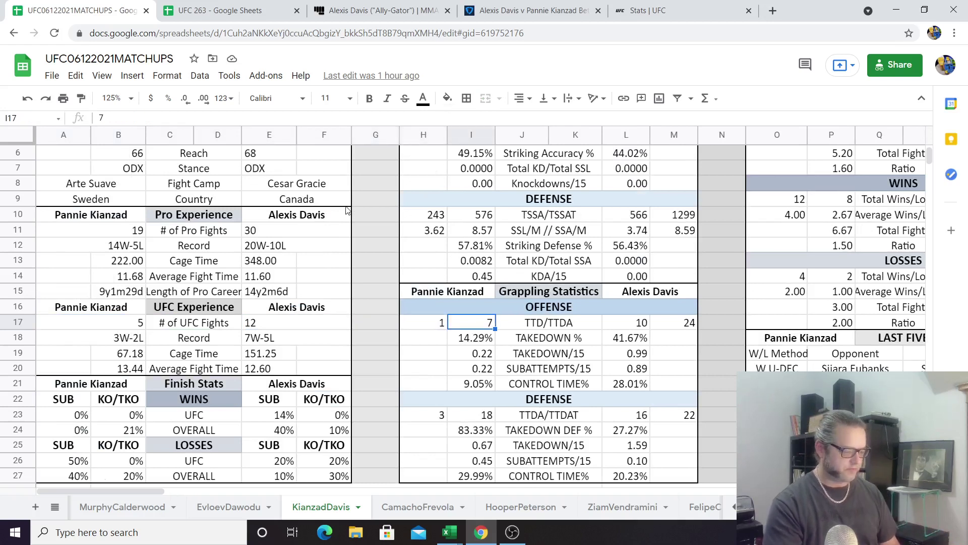
Compare Alexis Davis's number of UFC fights with her takedowns attempted and landed in the grappling offense section
{"action": "left_click", "coordinate": [77, 485]}
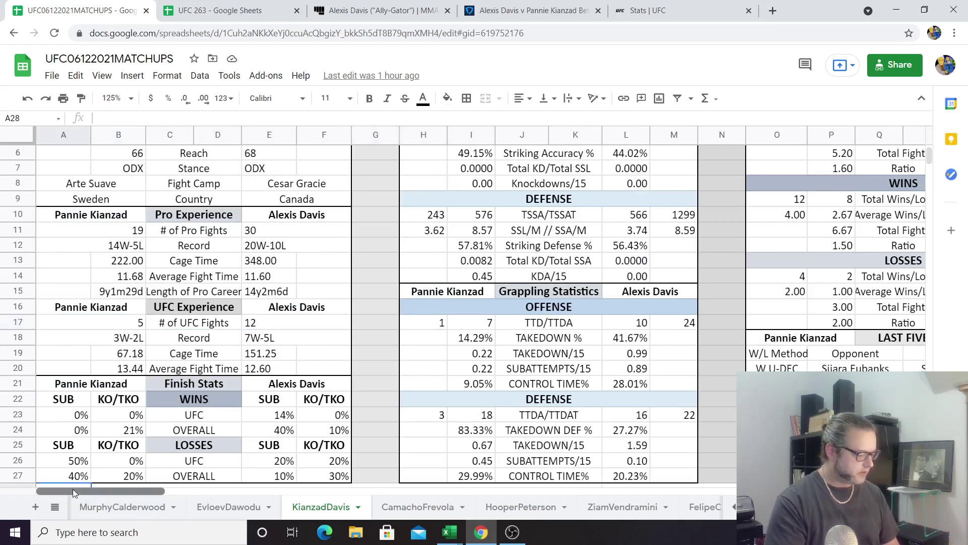
{"action": "left_click_drag", "start_coordinate": [73, 489], "coordinate": [89, 492]}
{"action": "left_click", "coordinate": [186, 325]}
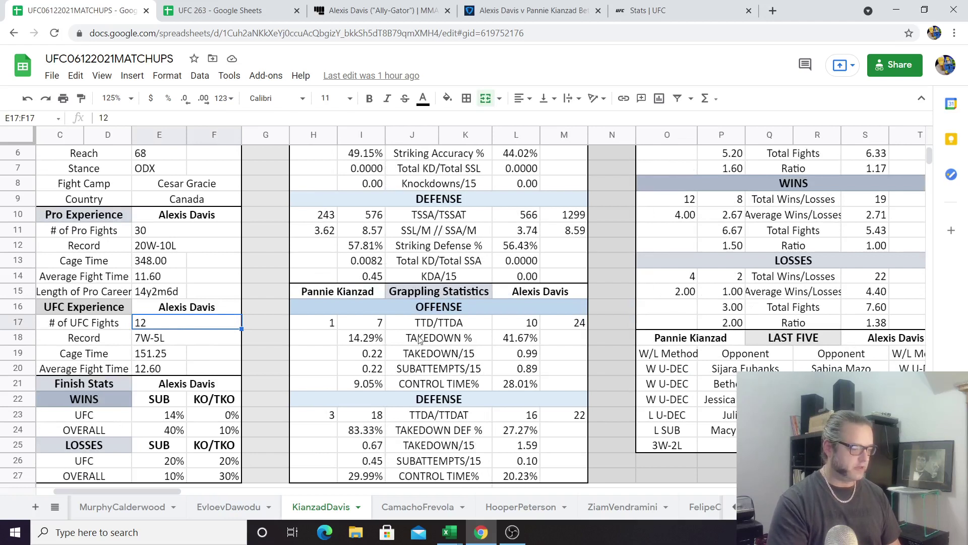
{"action": "left_click", "coordinate": [568, 324]}
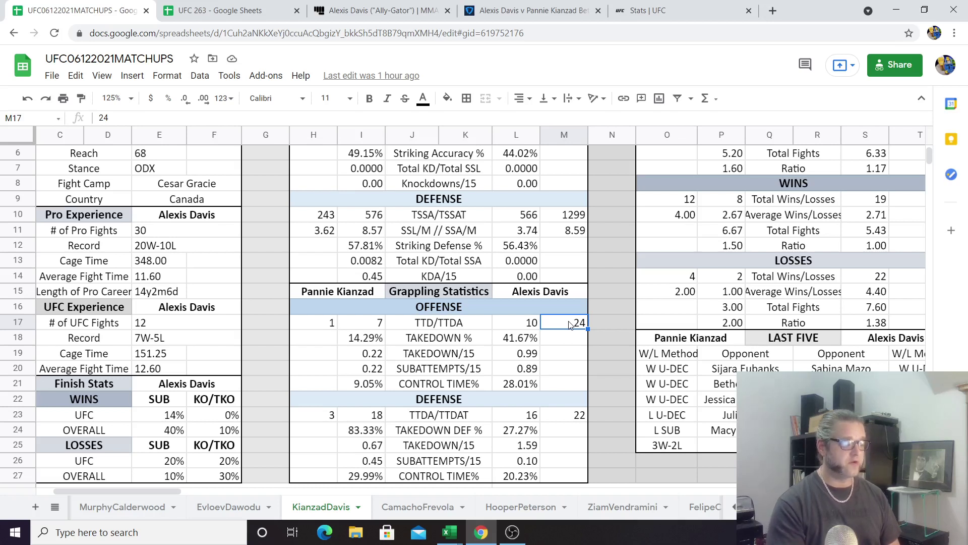
{"action": "left_click", "coordinate": [521, 326]}
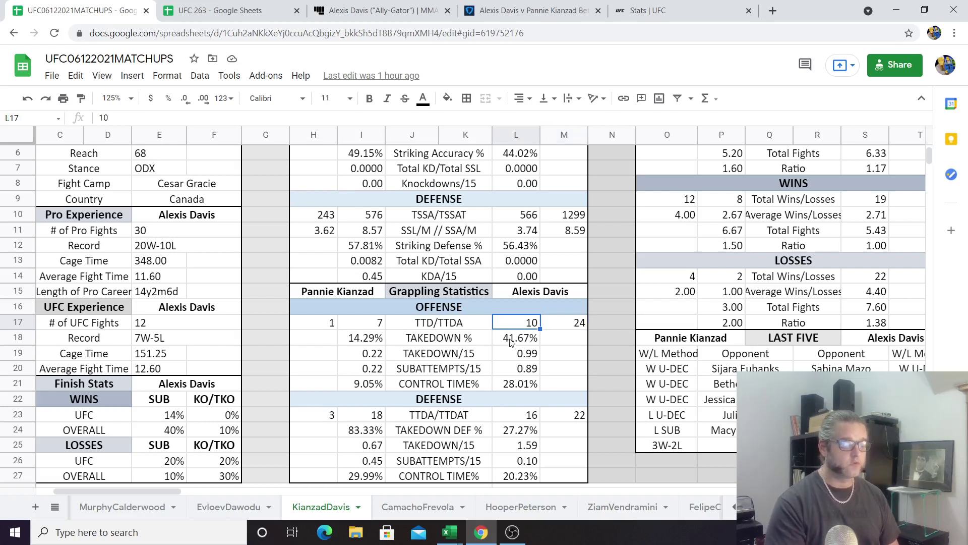
Examine Alexis Davis's TAKEDOWN %, TAKEDOWN/15, SUBATTEMPTS/15 and CONTROL TIME% in the grappling offense section
{"action": "left_click", "coordinate": [508, 345]}
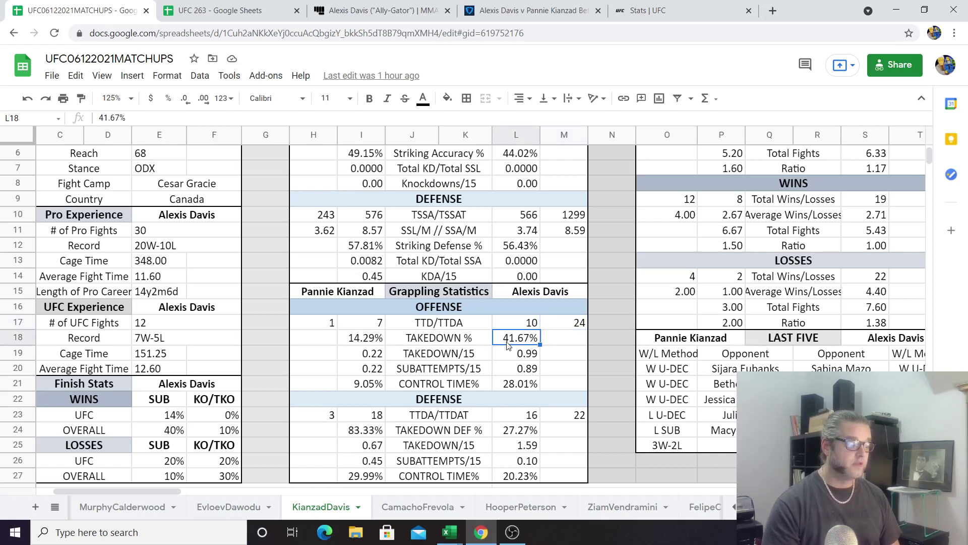
{"action": "left_click", "coordinate": [510, 358]}
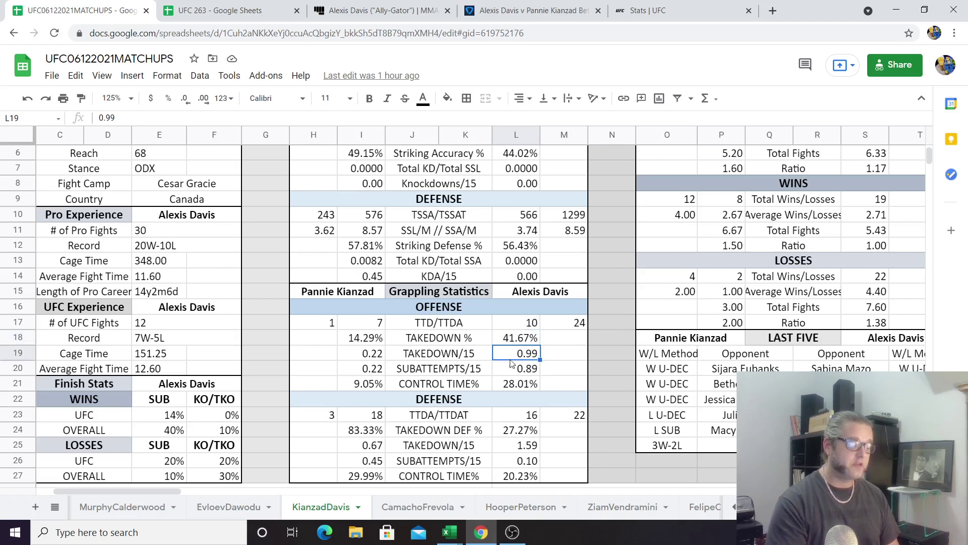
{"action": "left_click", "coordinate": [513, 373]}
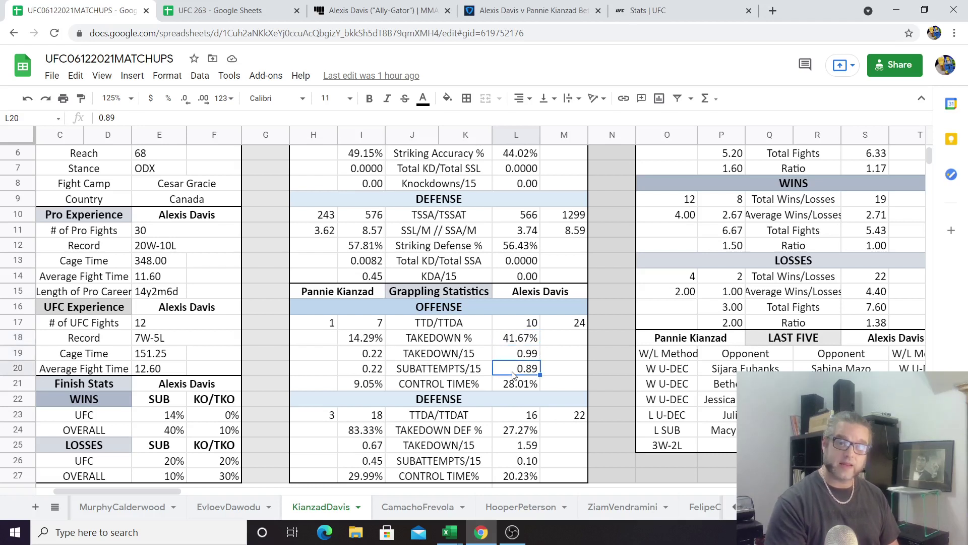
{"action": "left_click", "coordinate": [510, 386]}
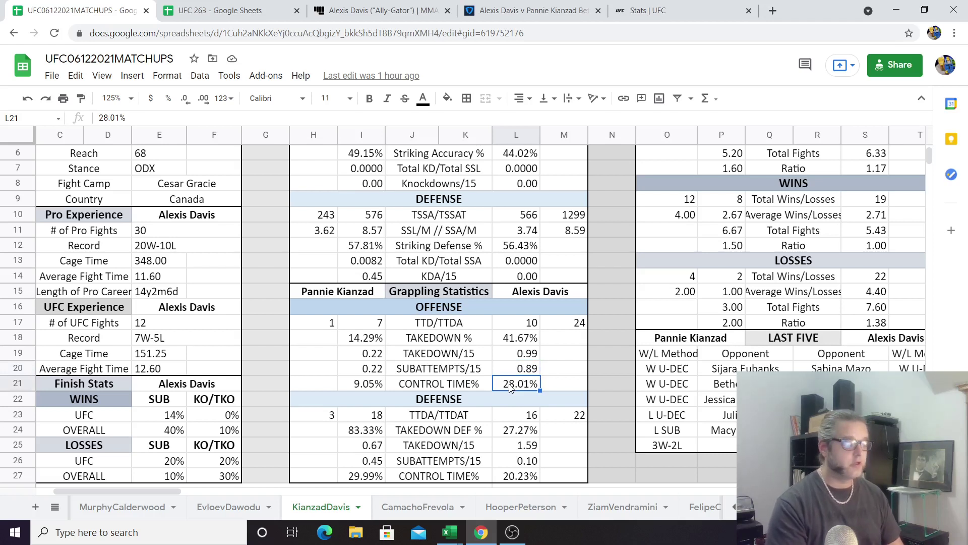
Examine Pannie Kianzad's grappling offense figures, from takedown attempts through CONTROL TIME%
{"action": "key", "text": "Left"}
{"action": "key", "text": "Left"}
{"action": "key", "text": "Up"}
{"action": "key", "text": "Up"}
{"action": "key", "text": "Up"}
{"action": "key", "text": "Up"}
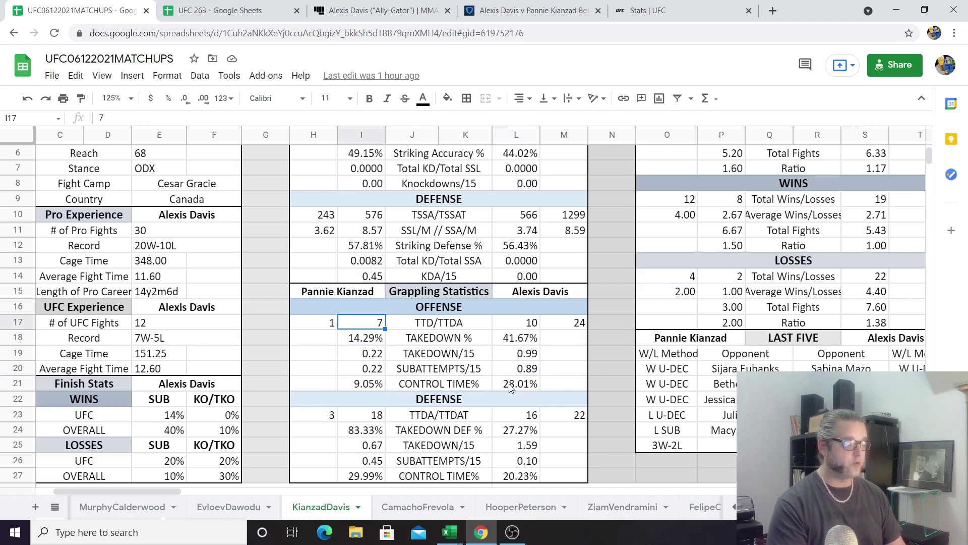
{"action": "key", "text": "Down"}
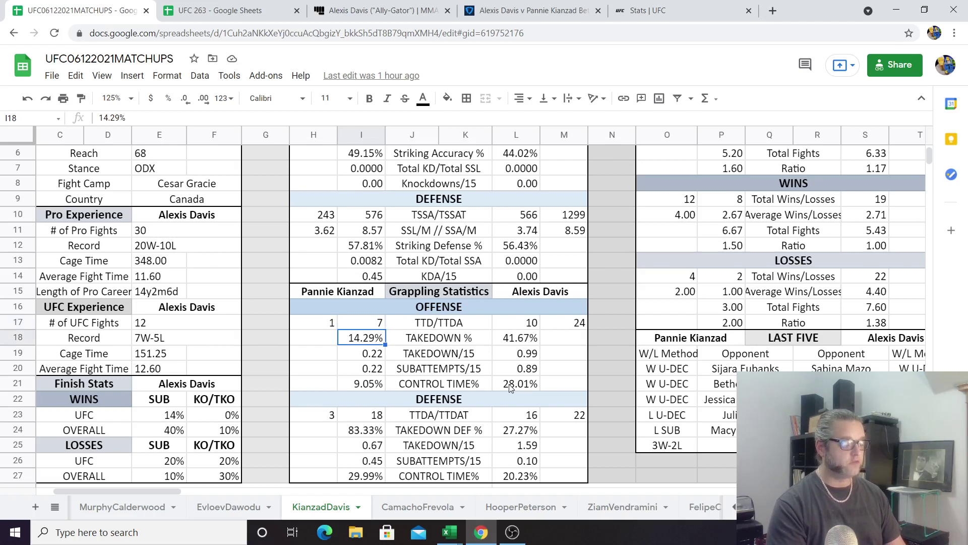
{"action": "key", "text": "Down"}
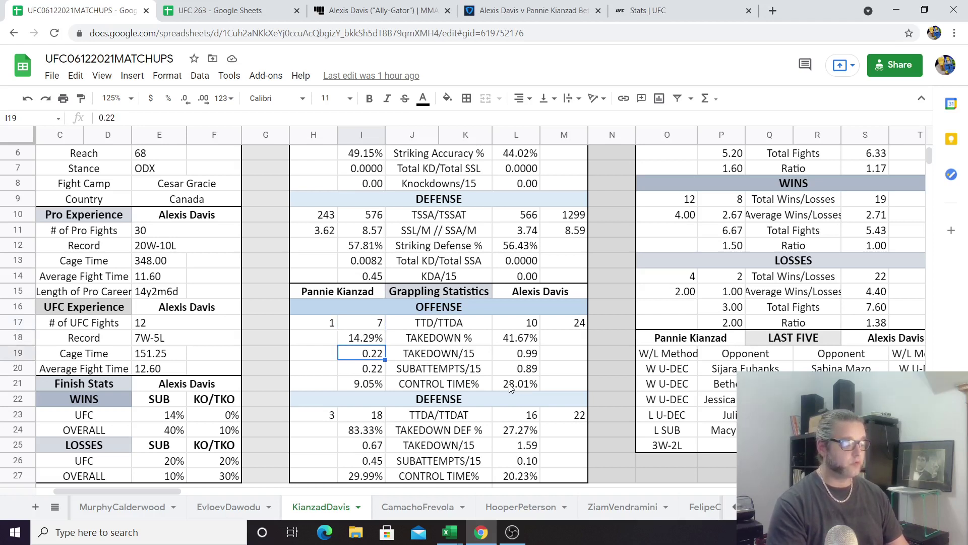
{"action": "key", "text": "Down"}
{"action": "key", "text": "Down"}
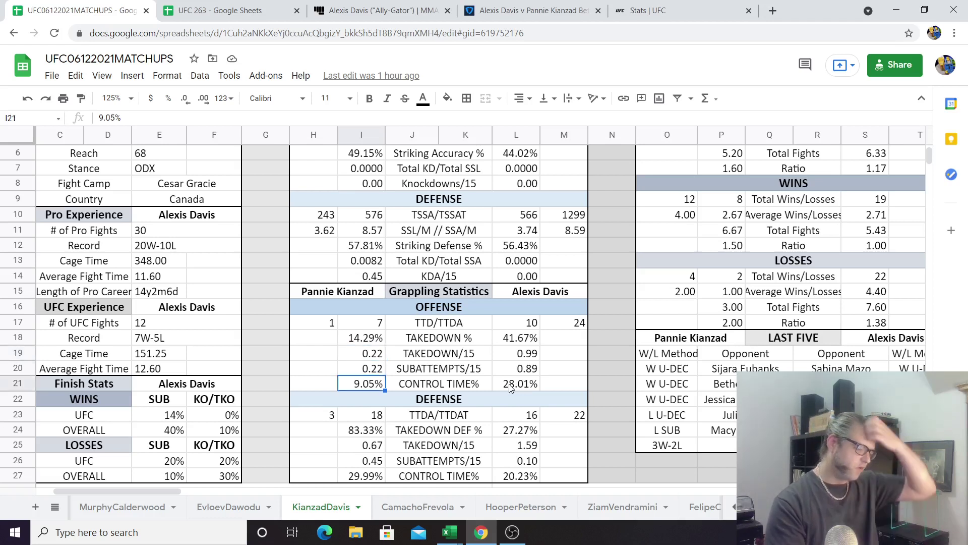
Examine Pannie Kianzad's takedown attempts faced, TAKEDOWN DEF %, TAKEDOWN/15 and SUBATTEMPTS/15 in the grappling defense section
{"action": "key", "text": "Down"}
{"action": "key", "text": "Down"}
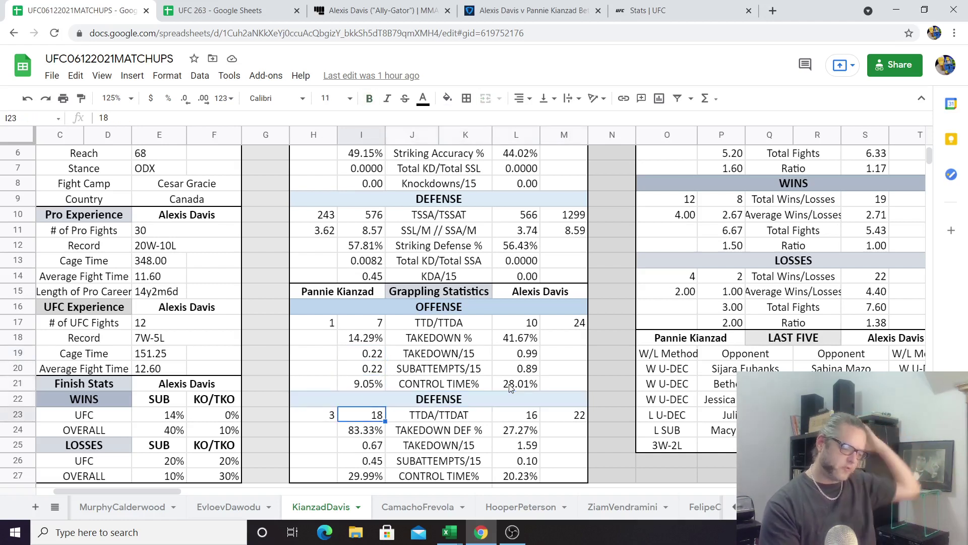
{"action": "key", "text": "Down"}
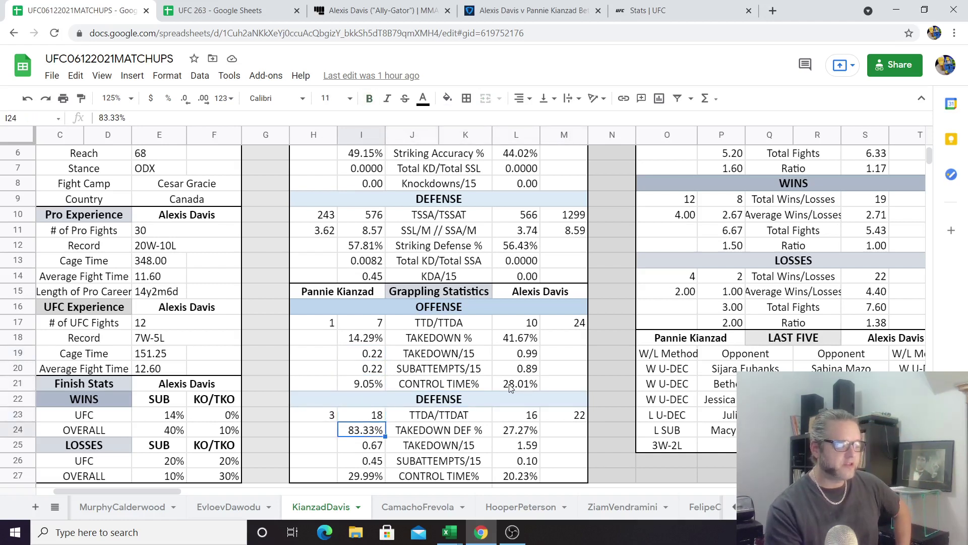
{"action": "key", "text": "Up"}
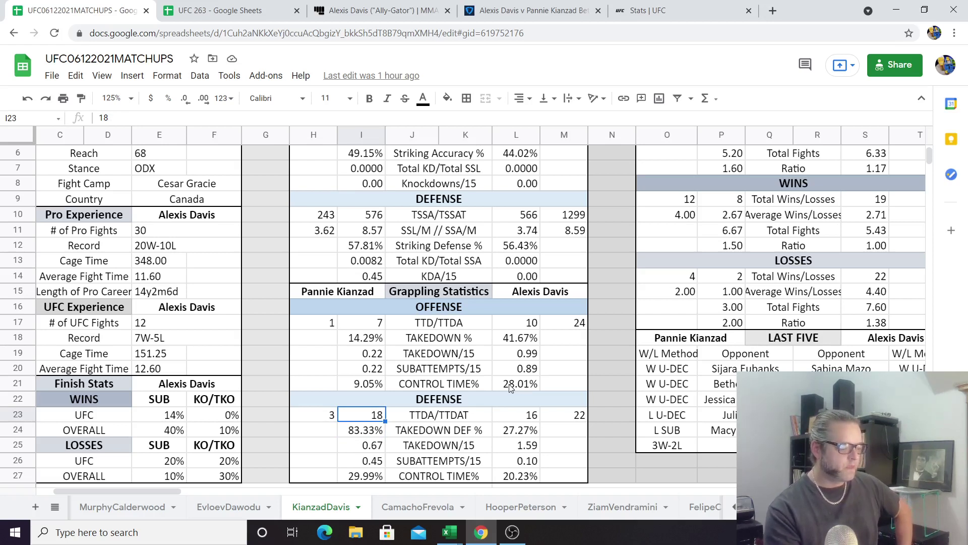
{"action": "key", "text": "Down"}
{"action": "key", "text": "Down"}
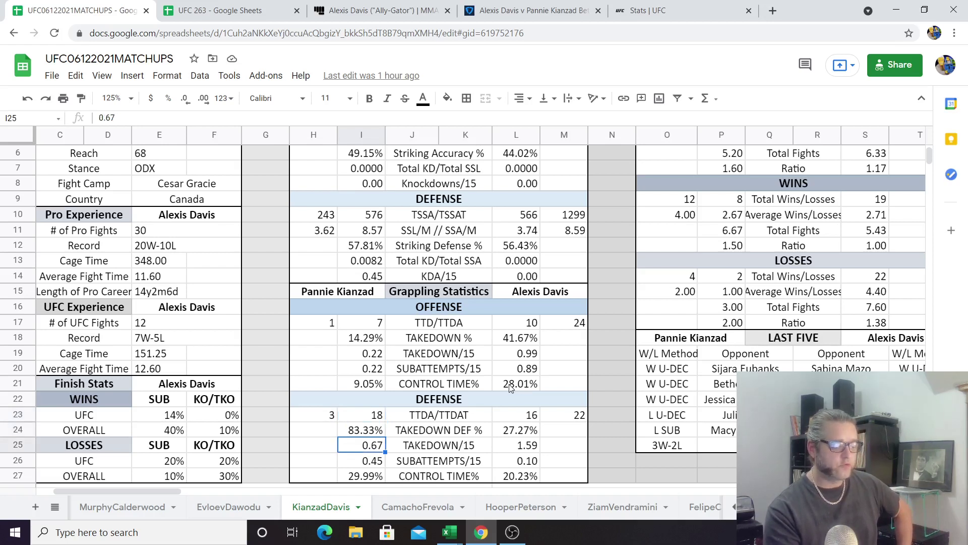
{"action": "key", "text": "Down"}
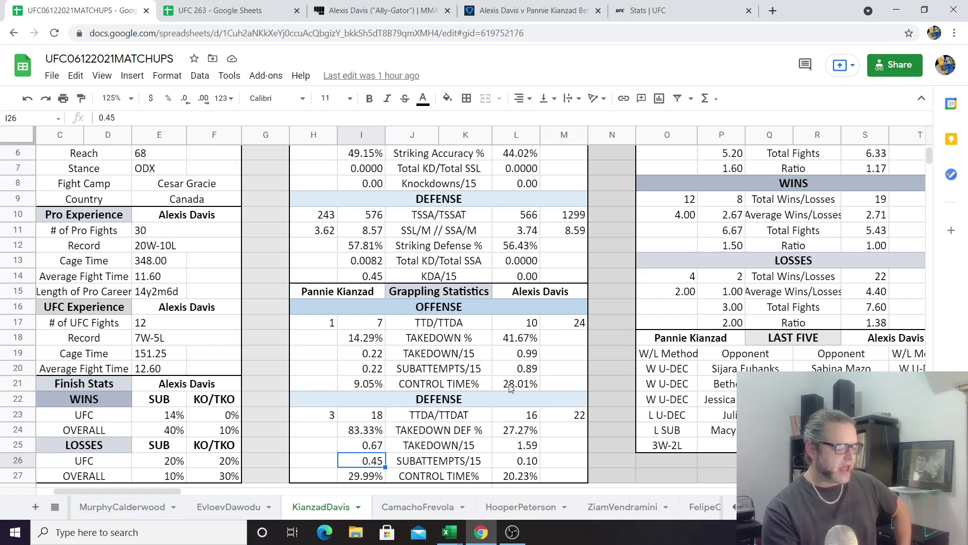
Compare both fighters' CONTROL TIME% in the grappling defense section
{"action": "key", "text": "Up"}
{"action": "key", "text": "Up"}
{"action": "key", "text": "Up"}
{"action": "key", "text": "Up"}
{"action": "key", "text": "Up"}
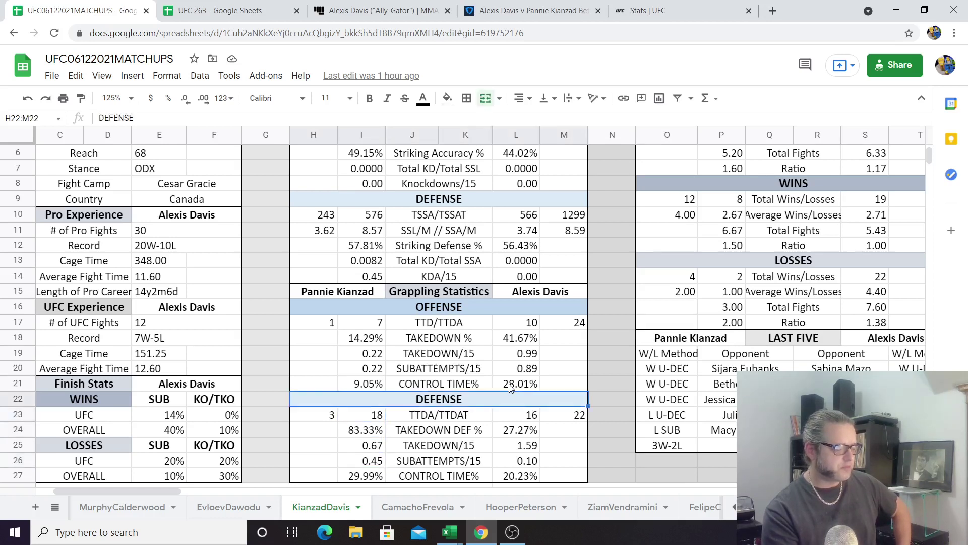
{"action": "key", "text": "Down"}
{"action": "key", "text": "Down"}
{"action": "key", "text": "Down"}
{"action": "key", "text": "Down"}
{"action": "key", "text": "Down"}
{"action": "key", "text": "Down"}
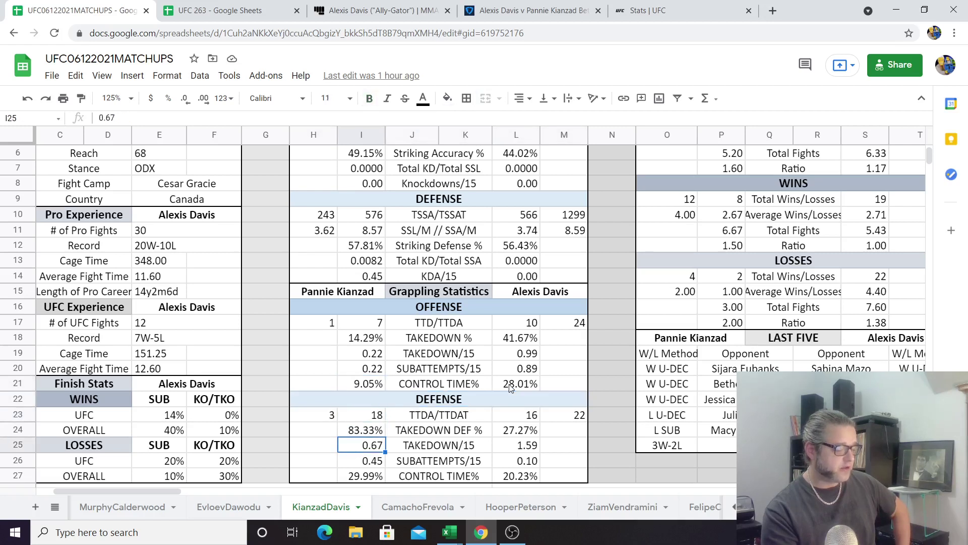
{"action": "key", "text": "Right"}
{"action": "key", "text": "Right"}
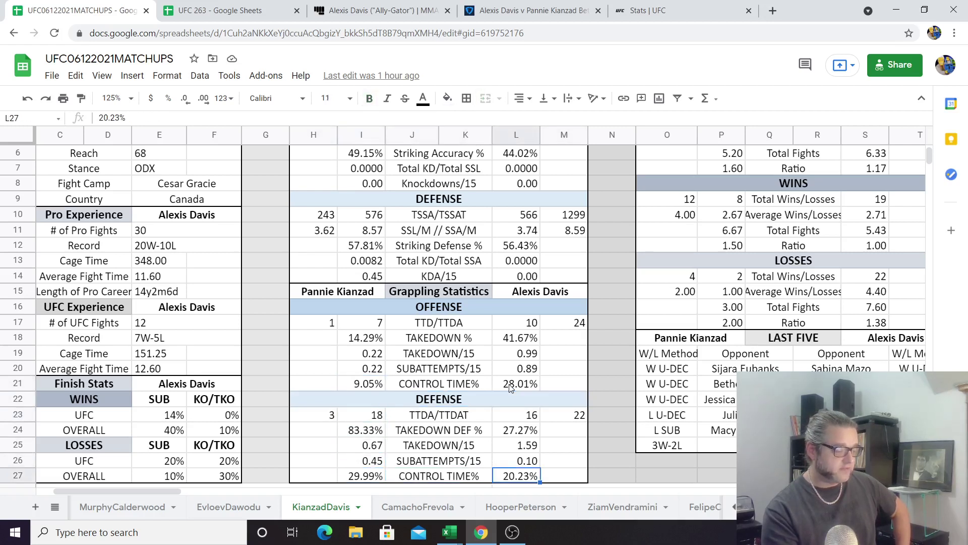
Review Alexis Davis's grappling defense figures and compare her defensive CONTROL TIME% with her offensive one
{"action": "key", "text": "Up"}
{"action": "key", "text": "Up"}
{"action": "key", "text": "Up"}
{"action": "key", "text": "Up"}
{"action": "key", "text": "Up"}
{"action": "key", "text": "Up"}
{"action": "key", "text": "Up"}
{"action": "key", "text": "Down"}
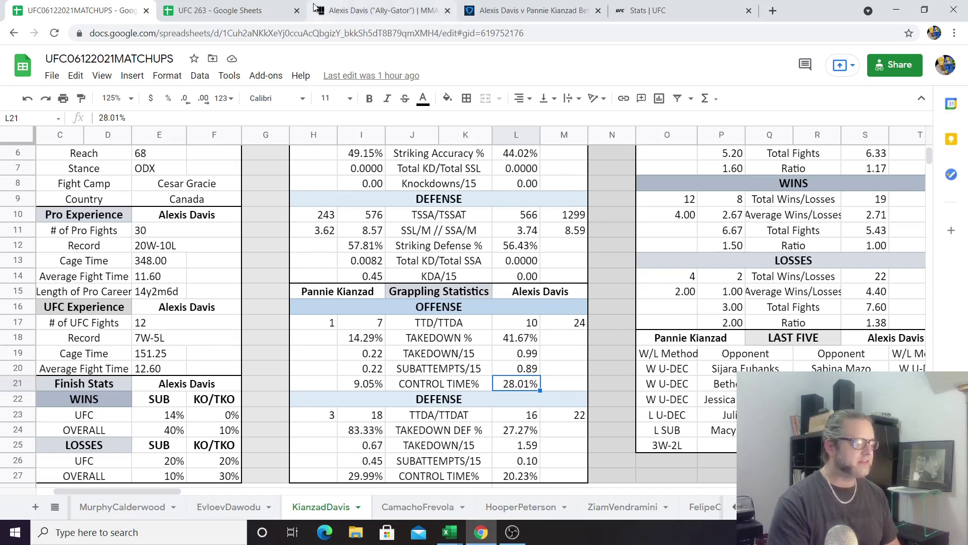
Switch to the UFC 263 spreadsheet and check Alexis Davis's takedowns and attempts against Sabina Mazo and Viviane Araujo
{"action": "left_click", "coordinate": [238, 7]}
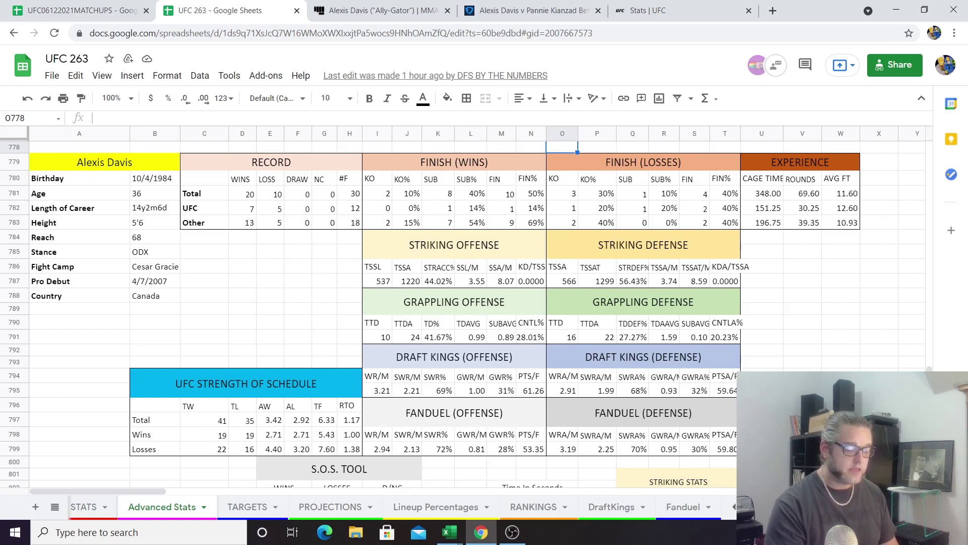
{"action": "scroll", "coordinate": [2, 330], "scroll_direction": "down", "scroll_amount": 5}
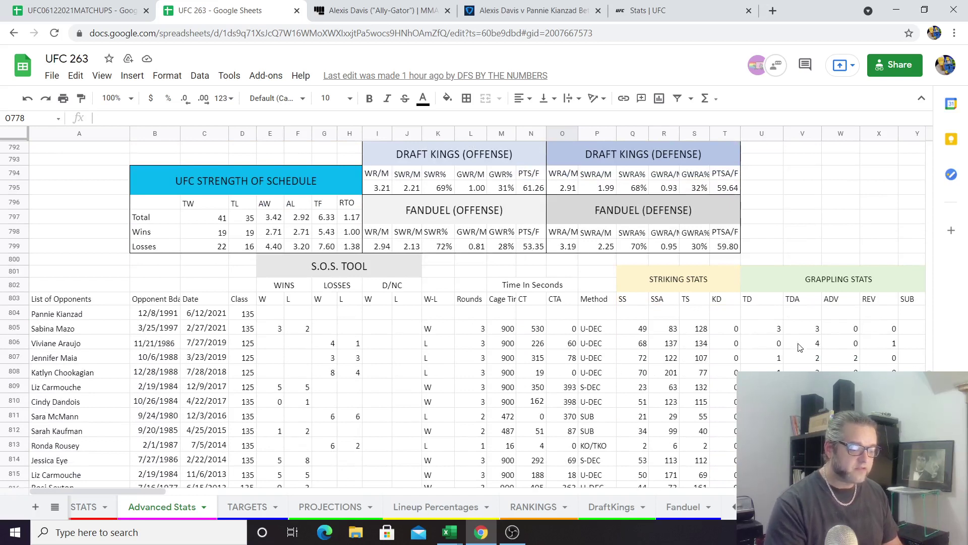
{"action": "left_click", "coordinate": [771, 332]}
{"action": "key", "text": "Right"}
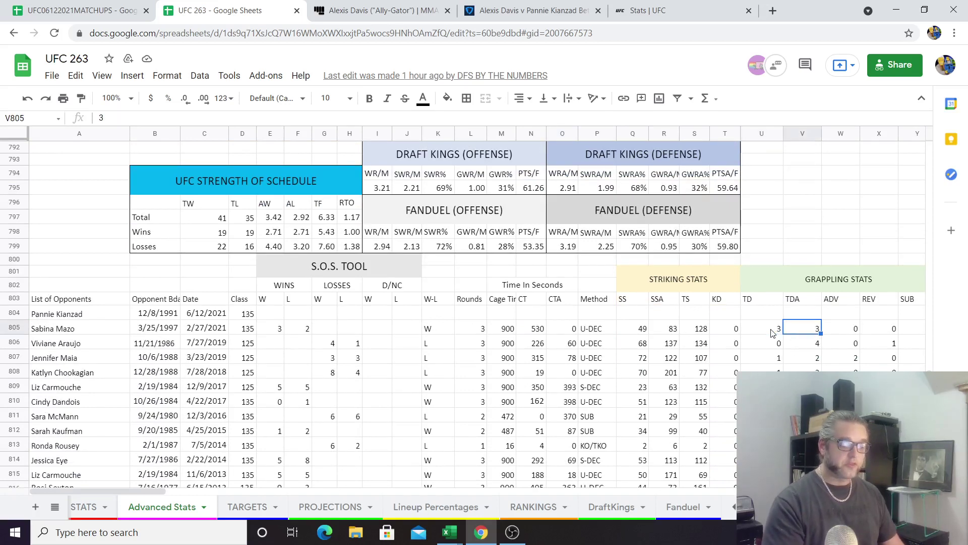
{"action": "key", "text": "Left"}
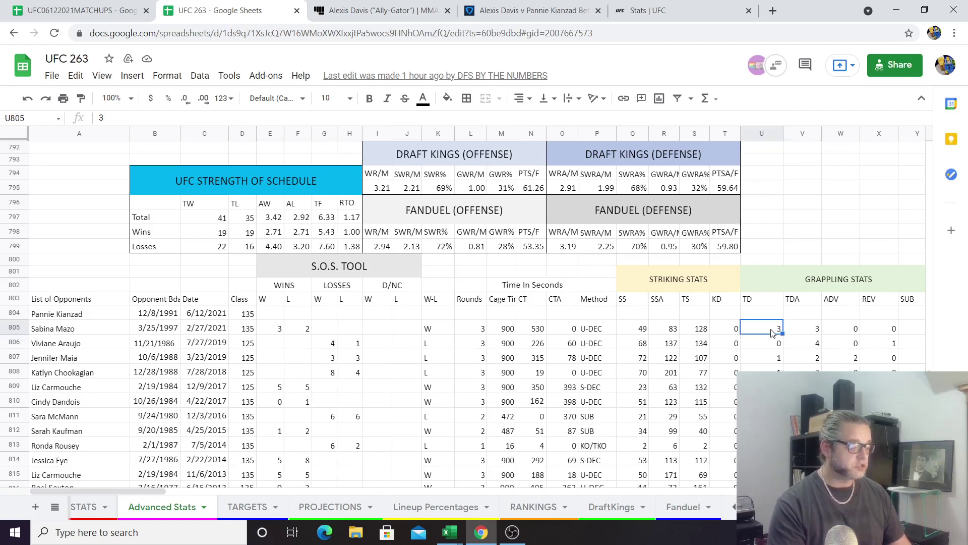
{"action": "key", "text": "Down"}
{"action": "key", "text": "Right"}
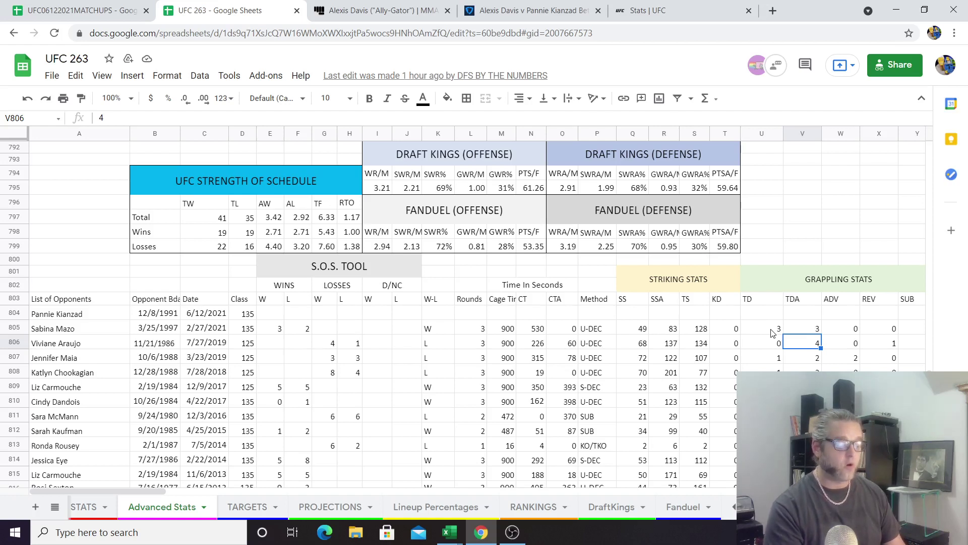
Check Alexis Davis's control time in seconds in the Viviane Araujo fight
{"action": "key", "text": "Left"}
{"action": "key", "text": "Left"}
{"action": "key", "text": "Left"}
{"action": "key", "text": "Left"}
{"action": "key", "text": "Left"}
{"action": "key", "text": "Left"}
{"action": "key", "text": "Left"}
{"action": "key", "text": "Left"}
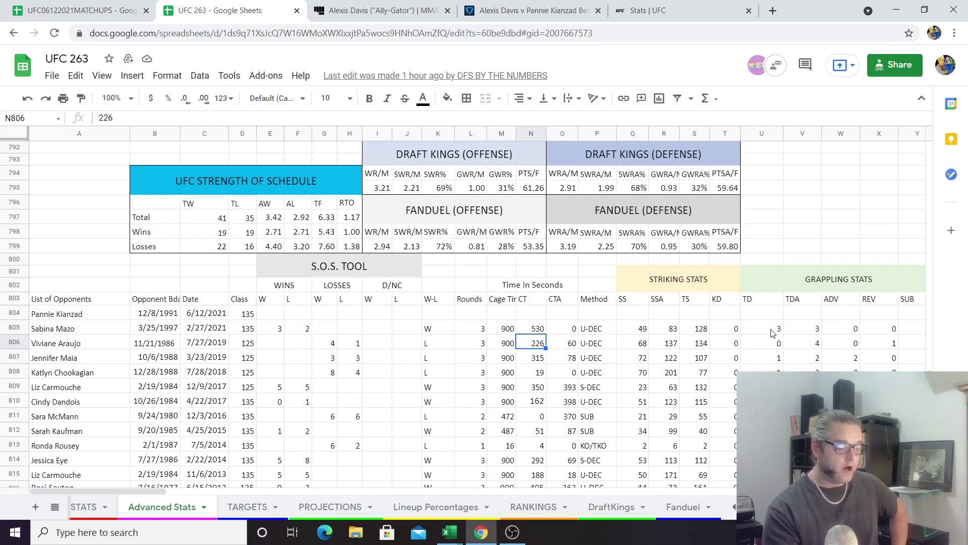
Review Alexis Davis's takedown attempts in the Jennifer Maia, Katlyn Chookagian and December 2017 Liz Carmouche fights
{"action": "key", "text": "Down"}
{"action": "key", "text": "Right"}
{"action": "key", "text": "Right"}
{"action": "key", "text": "Right"}
{"action": "key", "text": "Right"}
{"action": "key", "text": "Right"}
{"action": "key", "text": "Right"}
{"action": "key", "text": "Right"}
{"action": "key", "text": "Right"}
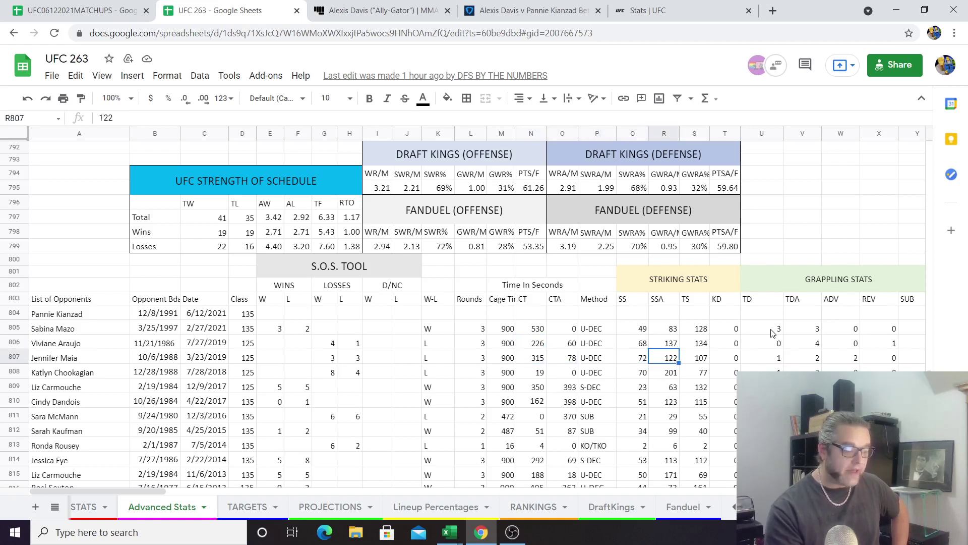
{"action": "key", "text": "Down"}
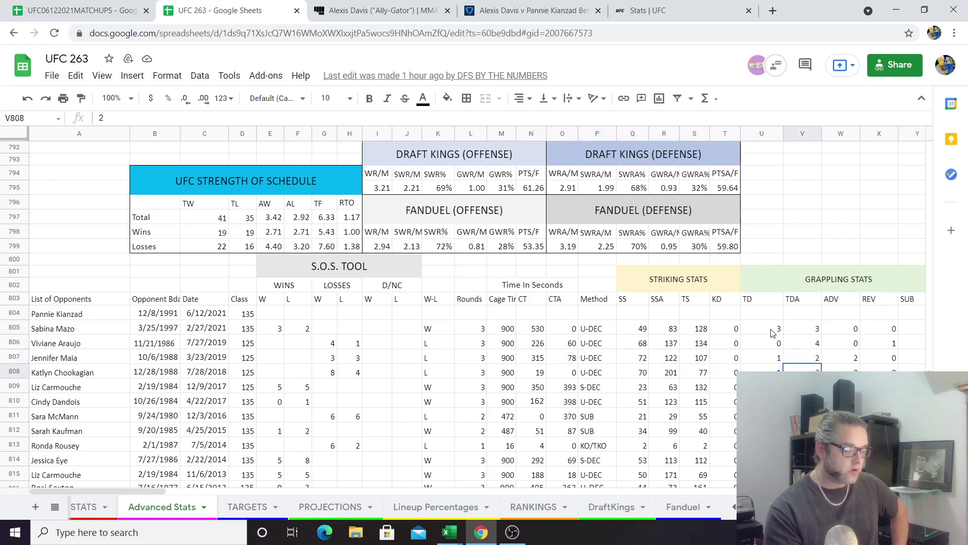
{"action": "key", "text": "Down"}
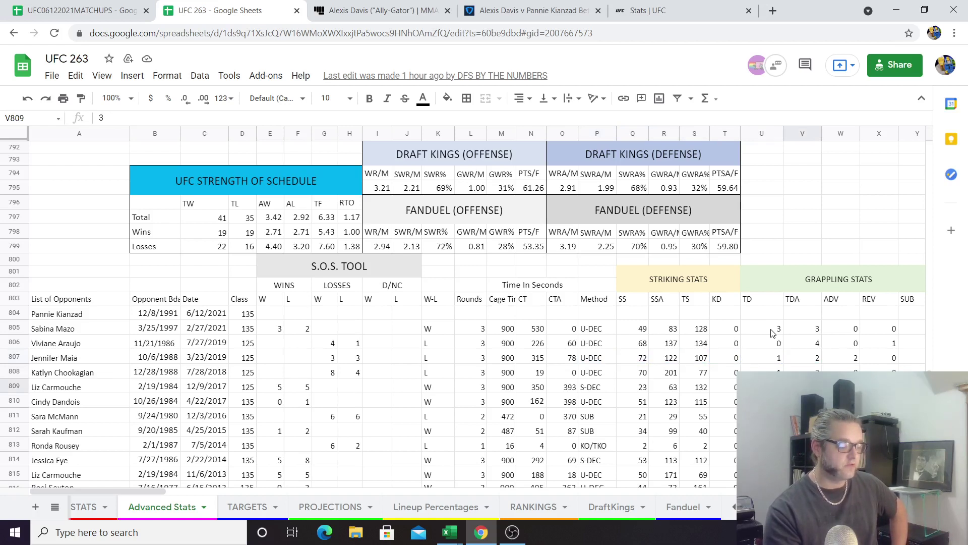
Compare Alexis Davis's control time with the control time against her in the 2017 Liz Carmouche and Cindy Dandois fights
{"action": "key", "text": "Left"}
{"action": "key", "text": "Left"}
{"action": "key", "text": "Left"}
{"action": "key", "text": "Left"}
{"action": "key", "text": "Left"}
{"action": "key", "text": "Left"}
{"action": "key", "text": "Left"}
{"action": "key", "text": "Left"}
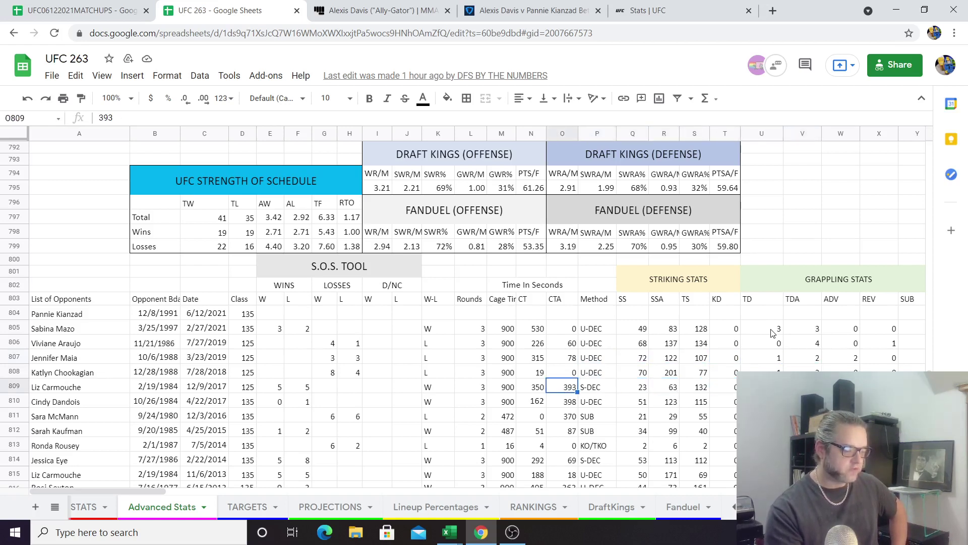
{"action": "key", "text": "Down"}
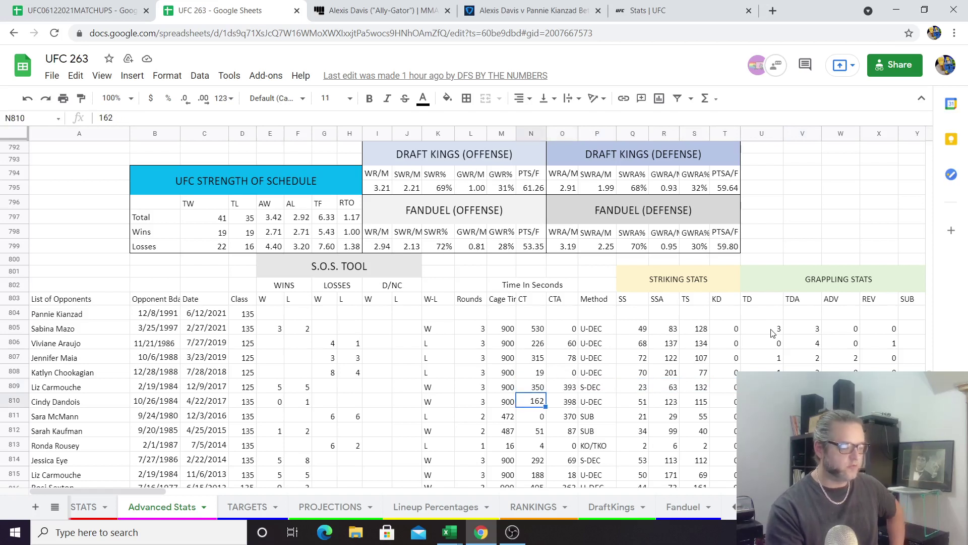
{"action": "key", "text": "Right"}
{"action": "key", "text": "Left"}
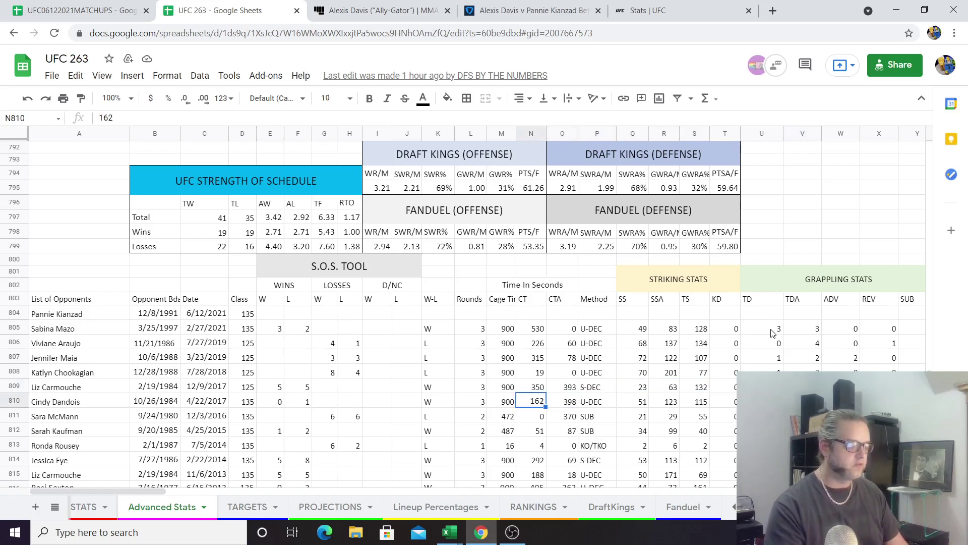
{"action": "key", "text": "Up"}
{"action": "key", "text": "Right"}
{"action": "key", "text": "Left"}
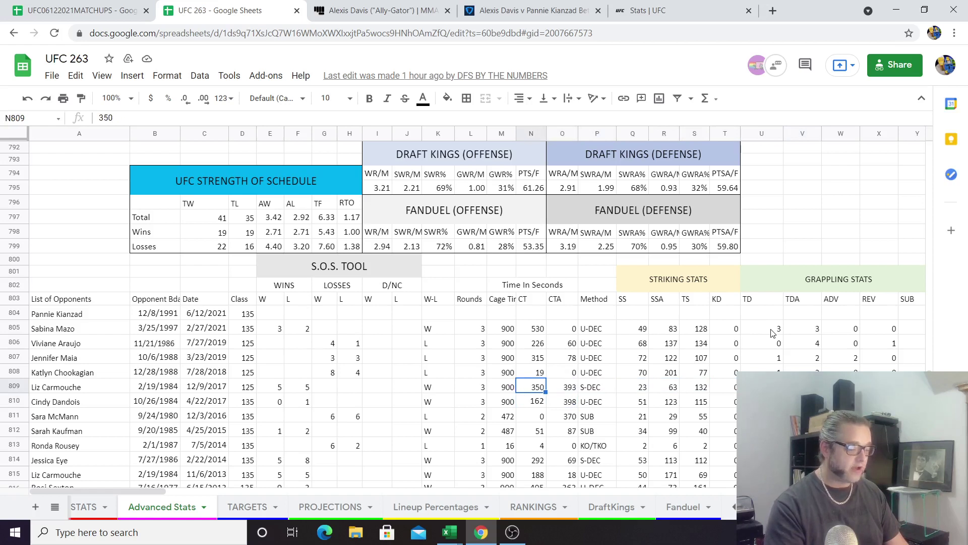
Review Alexis Davis's control times from the Katlyn Chookagian fight up to the most recent one against Sabina Mazo
{"action": "key", "text": "Up"}
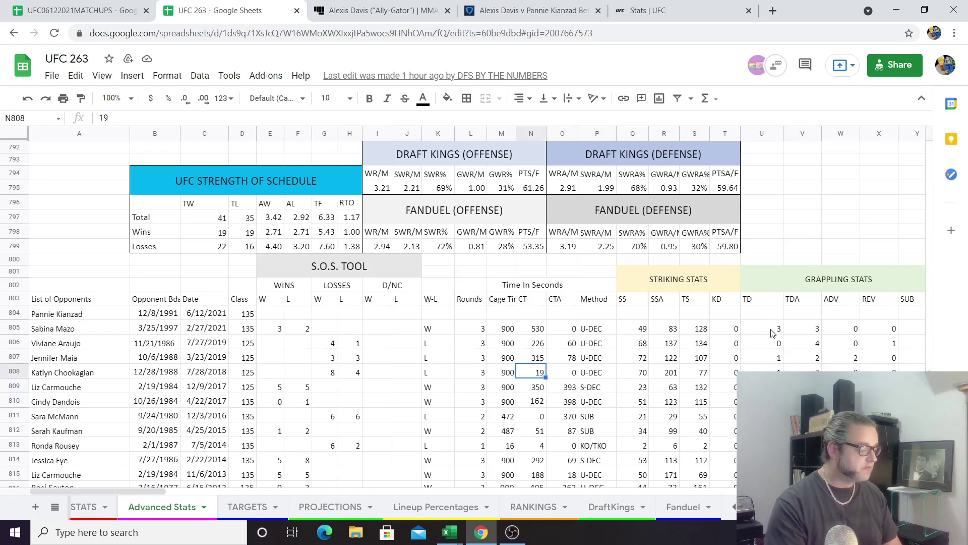
{"action": "key", "text": "Up"}
{"action": "key", "text": "Up"}
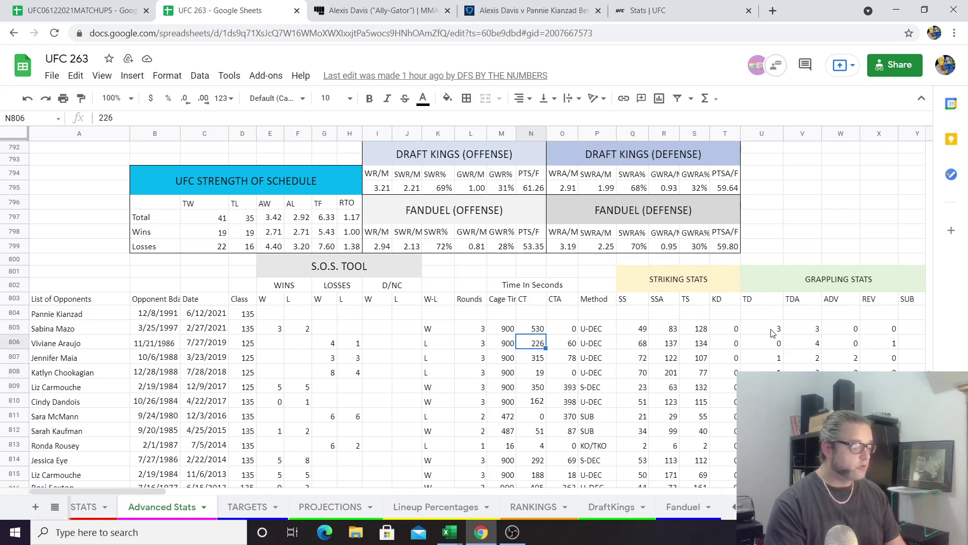
{"action": "key", "text": "Up"}
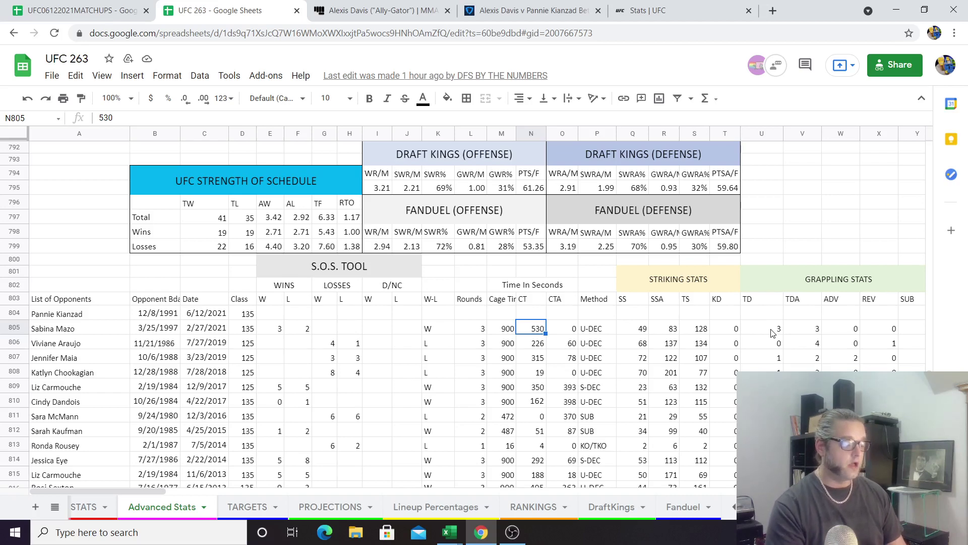
Look through the control times in the rest of Alexis Davis's fight log, down past its totals row
{"action": "key", "text": "Down"}
{"action": "key", "text": "Down"}
{"action": "key", "text": "Down"}
{"action": "key", "text": "Down"}
{"action": "key", "text": "Down"}
{"action": "key", "text": "Down"}
{"action": "key", "text": "Down"}
{"action": "key", "text": "Down"}
{"action": "key", "text": "Down"}
{"action": "key", "text": "Down"}
{"action": "key", "text": "Down"}
{"action": "key", "text": "Down"}
{"action": "key", "text": "Down"}
{"action": "key", "text": "Down"}
{"action": "key", "text": "Down"}
{"action": "key", "text": "Down"}
{"action": "key", "text": "Down"}
{"action": "key", "text": "Down"}
{"action": "key", "text": "Down"}
{"action": "key", "text": "Down"}
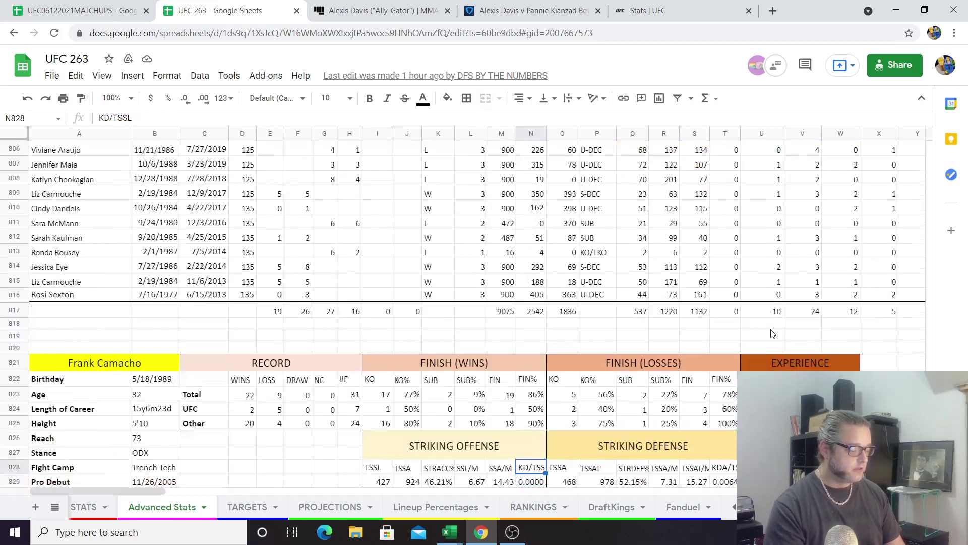
Locate Pannie Kianzad's statistics block above Alexis Davis's in the Advanced Stats sheet
{"action": "key", "text": "Down"}
{"action": "key", "text": "Up"}
{"action": "key", "text": "Up"}
{"action": "key", "text": "Up"}
{"action": "key", "text": "Up"}
{"action": "key", "text": "Up"}
{"action": "key", "text": "Up"}
{"action": "key", "text": "Up"}
{"action": "key", "text": "Up"}
{"action": "key", "text": "Up"}
{"action": "key", "text": "Up"}
{"action": "key", "text": "Up"}
{"action": "key", "text": "Up"}
{"action": "key", "text": "Up"}
{"action": "key", "text": "Up"}
{"action": "key", "text": "Up"}
{"action": "key", "text": "Up"}
{"action": "key", "text": "Up"}
{"action": "key", "text": "Up"}
{"action": "key", "text": "Up"}
{"action": "key", "text": "Up"}
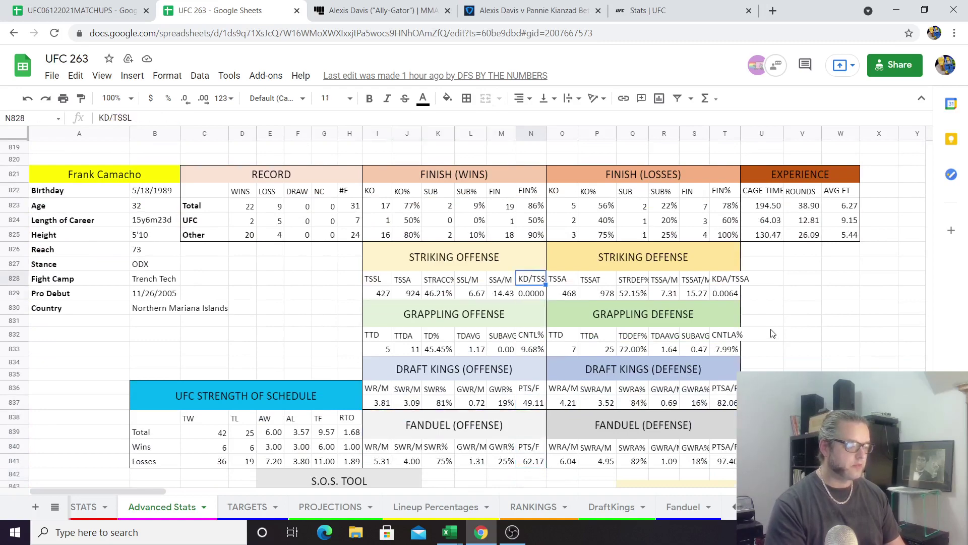
{"action": "key", "text": "Up"}
{"action": "key", "text": "Up"}
{"action": "key", "text": "Up"}
{"action": "key", "text": "Up"}
{"action": "key", "text": "Up"}
{"action": "key", "text": "Up"}
{"action": "key", "text": "Up"}
{"action": "key", "text": "Up"}
{"action": "key", "text": "Up"}
{"action": "key", "text": "Up"}
{"action": "key", "text": "Up"}
{"action": "key", "text": "Up"}
{"action": "key", "text": "Up"}
{"action": "key", "text": "Up"}
{"action": "key", "text": "Up"}
{"action": "key", "text": "Up"}
{"action": "key", "text": "Up"}
{"action": "key", "text": "Up"}
{"action": "key", "text": "Up"}
{"action": "key", "text": "Up"}
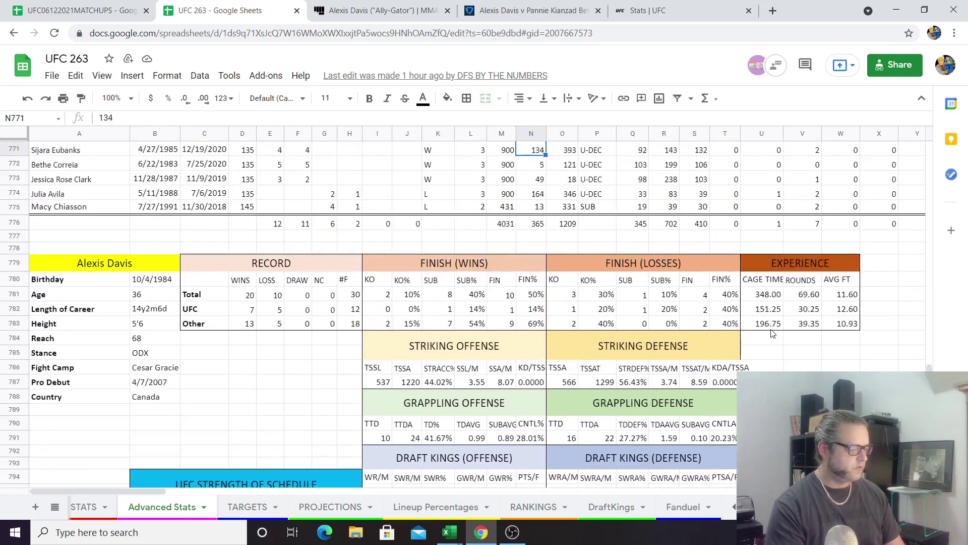
{"action": "key", "text": "Up"}
{"action": "key", "text": "Up"}
{"action": "key", "text": "Up"}
{"action": "key", "text": "Up"}
{"action": "key", "text": "Up"}
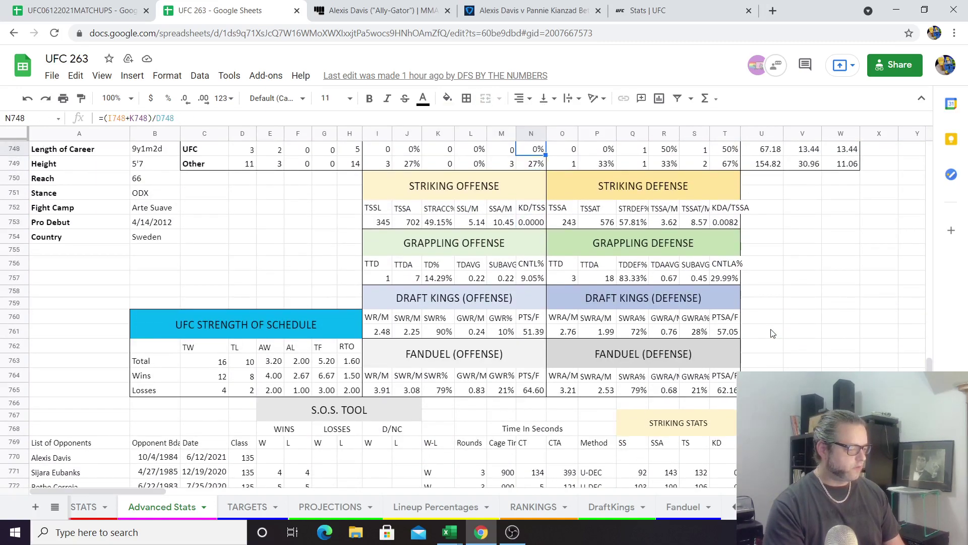
Examine the control times in Pannie Kianzad's fight log, including the total and the Julia Avila fight
{"action": "key", "text": "Down"}
{"action": "key", "text": "Down"}
{"action": "key", "text": "Down"}
{"action": "key", "text": "Down"}
{"action": "key", "text": "Down"}
{"action": "key", "text": "Down"}
{"action": "key", "text": "Down"}
{"action": "key", "text": "Down"}
{"action": "key", "text": "Down"}
{"action": "key", "text": "Down"}
{"action": "key", "text": "Down"}
{"action": "key", "text": "Down"}
{"action": "key", "text": "Down"}
{"action": "key", "text": "Down"}
{"action": "key", "text": "Down"}
{"action": "key", "text": "Down"}
{"action": "key", "text": "Down"}
{"action": "key", "text": "Down"}
{"action": "key", "text": "Down"}
{"action": "key", "text": "Down"}
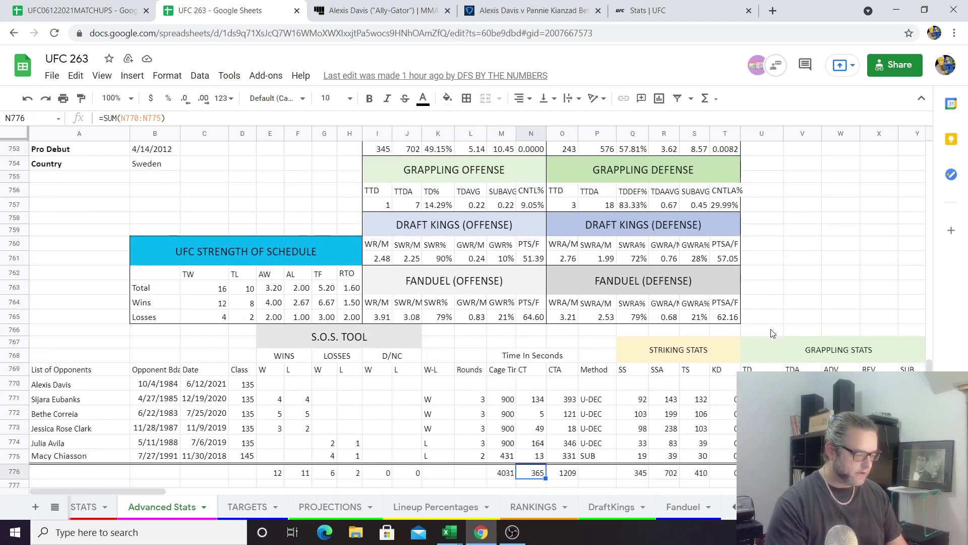
{"action": "key", "text": "Up"}
{"action": "key", "text": "Up"}
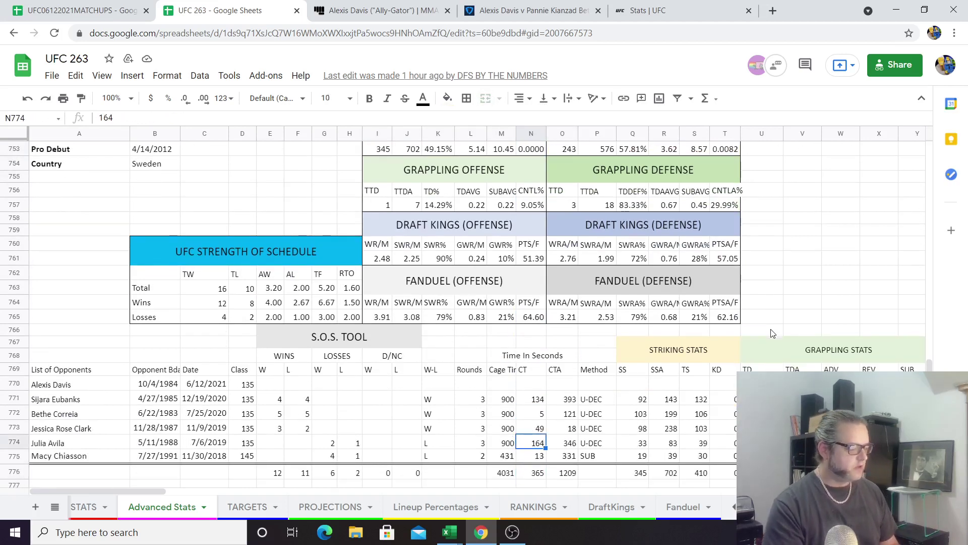
Return from the control times to the opponent and date columns of Pannie Kianzad's fight log, up to the Sijara Eubanks fight
{"action": "key", "text": "Left"}
{"action": "key", "text": "Left"}
{"action": "key", "text": "Left"}
{"action": "key", "text": "Left"}
{"action": "key", "text": "Left"}
{"action": "key", "text": "Left"}
{"action": "key", "text": "Left"}
{"action": "key", "text": "Left"}
{"action": "key", "text": "Left"}
{"action": "key", "text": "Left"}
{"action": "key", "text": "Left"}
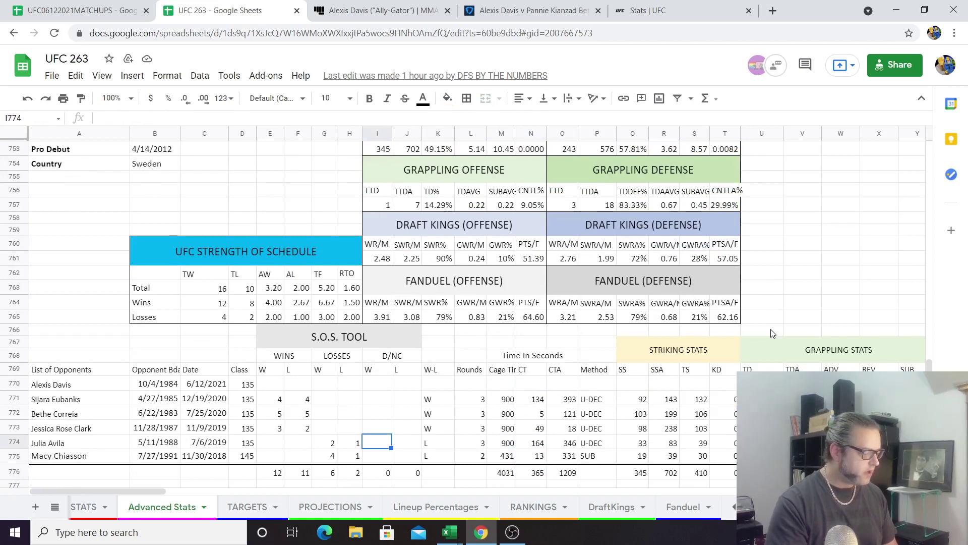
{"action": "key", "text": "Left"}
{"action": "key", "text": "Left"}
{"action": "key", "text": "Down"}
{"action": "key", "text": "Up"}
{"action": "key", "text": "Up"}
{"action": "key", "text": "Up"}
{"action": "key", "text": "Up"}
Follow the Sijara Eubanks row across to the opponent-side grappling stats and inspect the takedowns Pannie Kianzad allowed
{"action": "key", "text": "Right"}
{"action": "key", "text": "Right"}
{"action": "key", "text": "Right"}
{"action": "key", "text": "Right"}
{"action": "key", "text": "Right"}
{"action": "key", "text": "Right"}
{"action": "key", "text": "Right"}
{"action": "key", "text": "Right"}
{"action": "key", "text": "Right"}
{"action": "key", "text": "Right"}
{"action": "key", "text": "Right"}
{"action": "key", "text": "Right"}
{"action": "key", "text": "Right"}
{"action": "key", "text": "Right"}
{"action": "key", "text": "Right"}
{"action": "key", "text": "Right"}
{"action": "key", "text": "Right"}
{"action": "key", "text": "Right"}
{"action": "key", "text": "Right"}
{"action": "key", "text": "Right"}
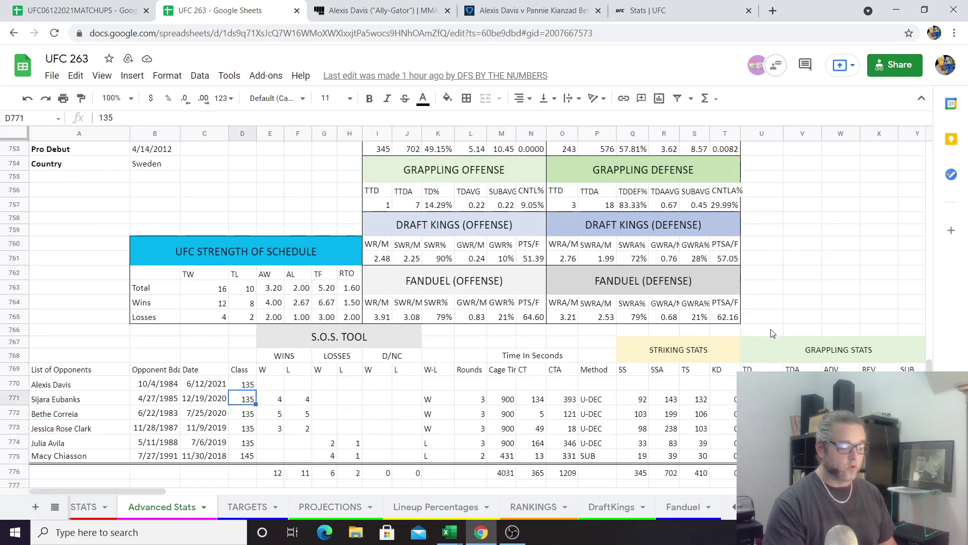
{"action": "key", "text": "Right"}
{"action": "key", "text": "Right"}
{"action": "key", "text": "Right"}
{"action": "key", "text": "Right"}
{"action": "key", "text": "Right"}
{"action": "key", "text": "Right"}
{"action": "key", "text": "Right"}
{"action": "key", "text": "Right"}
{"action": "key", "text": "Right"}
{"action": "key", "text": "Right"}
{"action": "key", "text": "Right"}
{"action": "key", "text": "Right"}
{"action": "key", "text": "Right"}
{"action": "key", "text": "Right"}
{"action": "key", "text": "Right"}
{"action": "key", "text": "Right"}
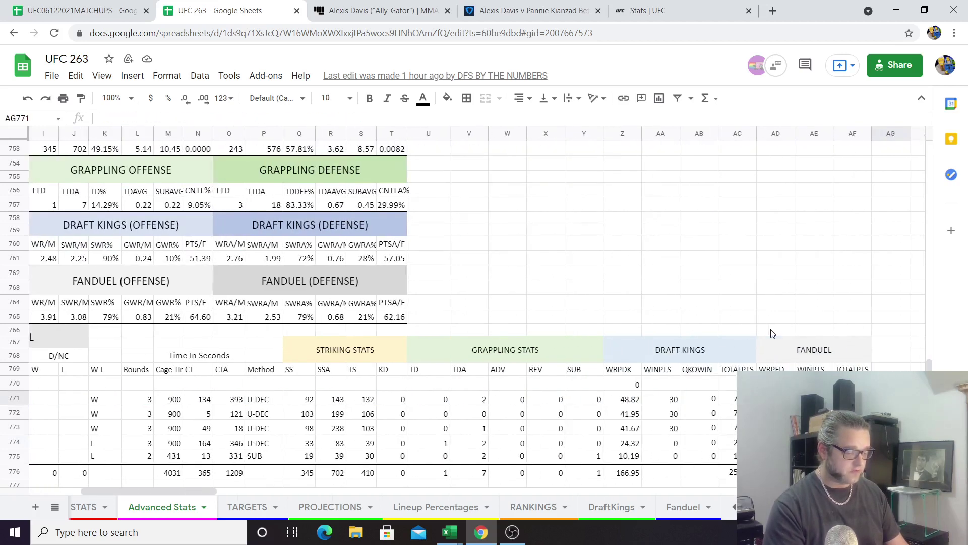
{"action": "key", "text": "Right"}
{"action": "key", "text": "Right"}
{"action": "key", "text": "Right"}
{"action": "key", "text": "Right"}
{"action": "key", "text": "Right"}
{"action": "key", "text": "Right"}
{"action": "key", "text": "Right"}
{"action": "key", "text": "Right"}
{"action": "key", "text": "Right"}
{"action": "key", "text": "Right"}
{"action": "key", "text": "Right"}
{"action": "key", "text": "Right"}
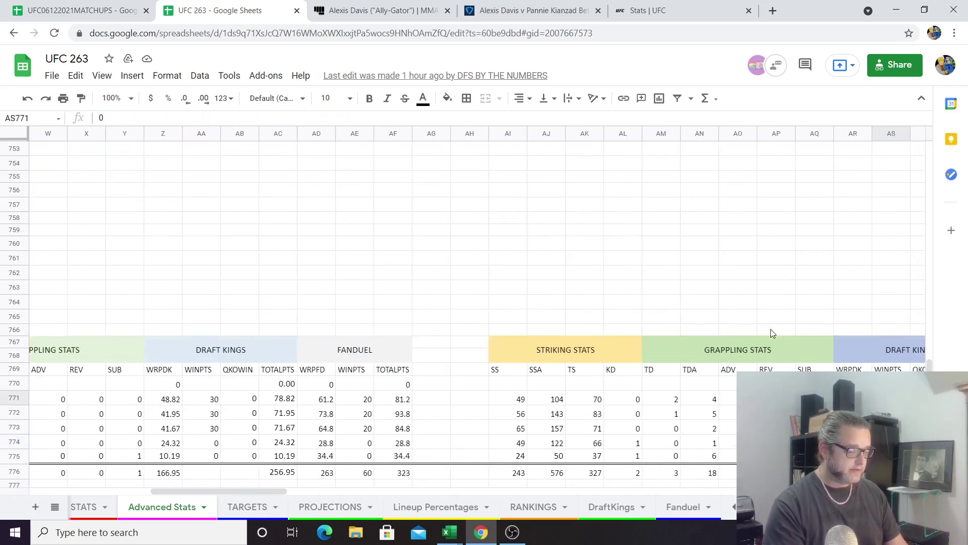
{"action": "key", "text": "Right"}
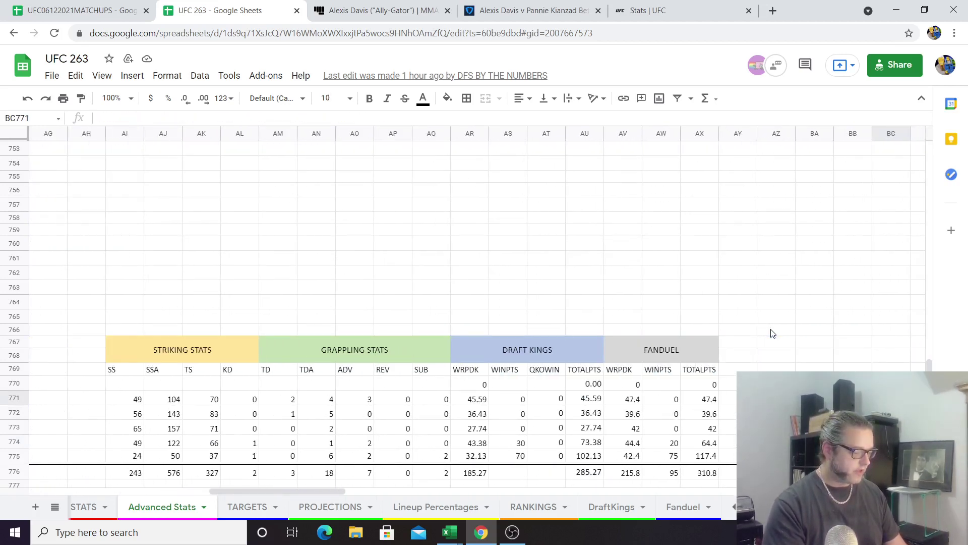
{"action": "left_click", "coordinate": [277, 401]}
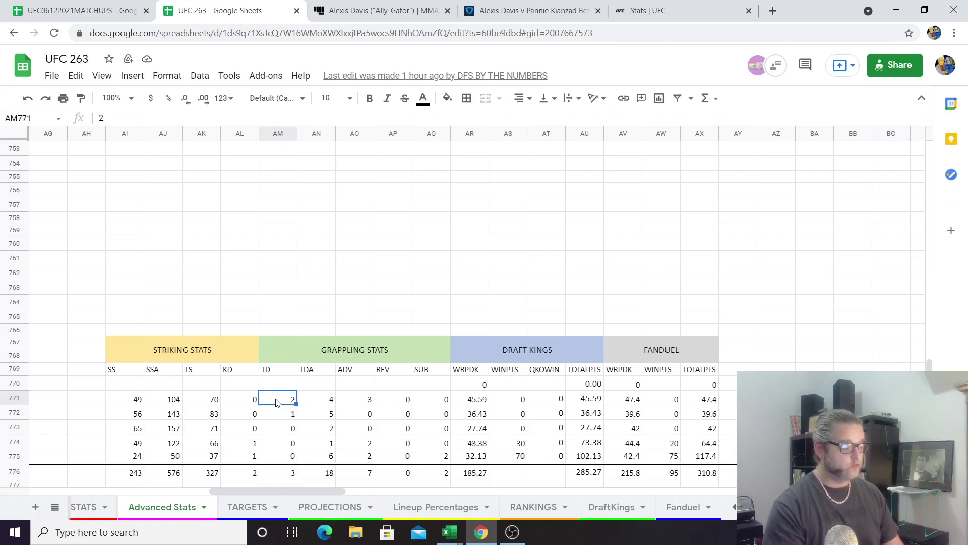
Check the takedowns allowed in the fight below Sijara Eubanks, and trace that row back to its opponent and date
{"action": "key", "text": "Down"}
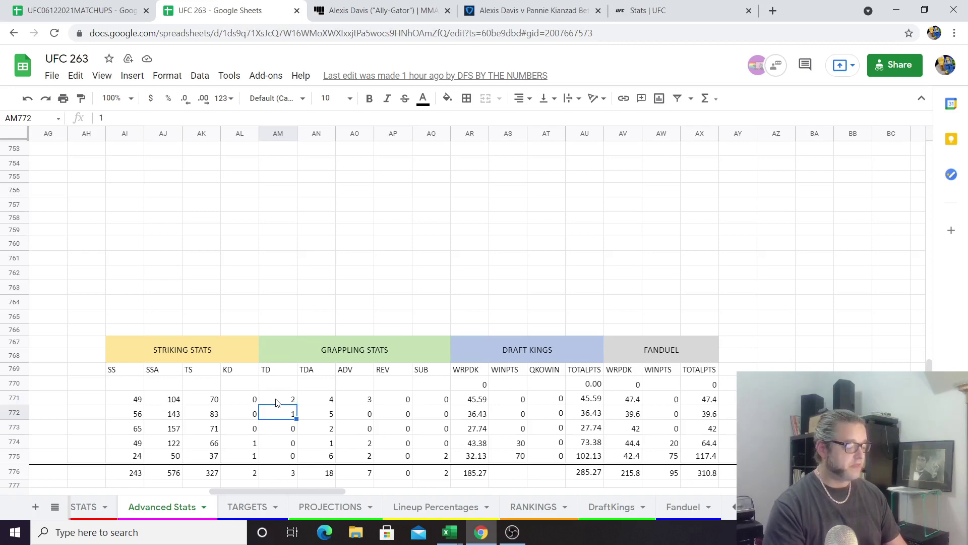
{"action": "key", "text": "Left"}
{"action": "key", "text": "Left"}
{"action": "key", "text": "Left"}
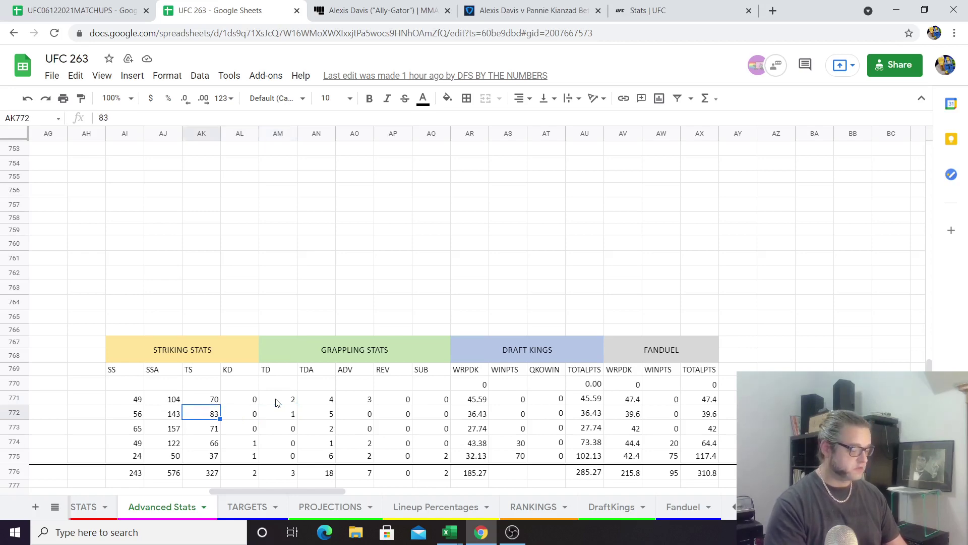
{"action": "key", "text": "Left"}
{"action": "key", "text": "Left"}
{"action": "key", "text": "Left"}
{"action": "key", "text": "Left"}
{"action": "key", "text": "Left"}
{"action": "key", "text": "Left"}
{"action": "key", "text": "Left"}
{"action": "key", "text": "Left"}
{"action": "key", "text": "Left"}
{"action": "key", "text": "Left"}
{"action": "key", "text": "Left"}
{"action": "key", "text": "Left"}
{"action": "key", "text": "Left"}
{"action": "key", "text": "Left"}
{"action": "key", "text": "Left"}
{"action": "key", "text": "Left"}
{"action": "key", "text": "Left"}
{"action": "key", "text": "Left"}
{"action": "key", "text": "Left"}
{"action": "key", "text": "Left"}
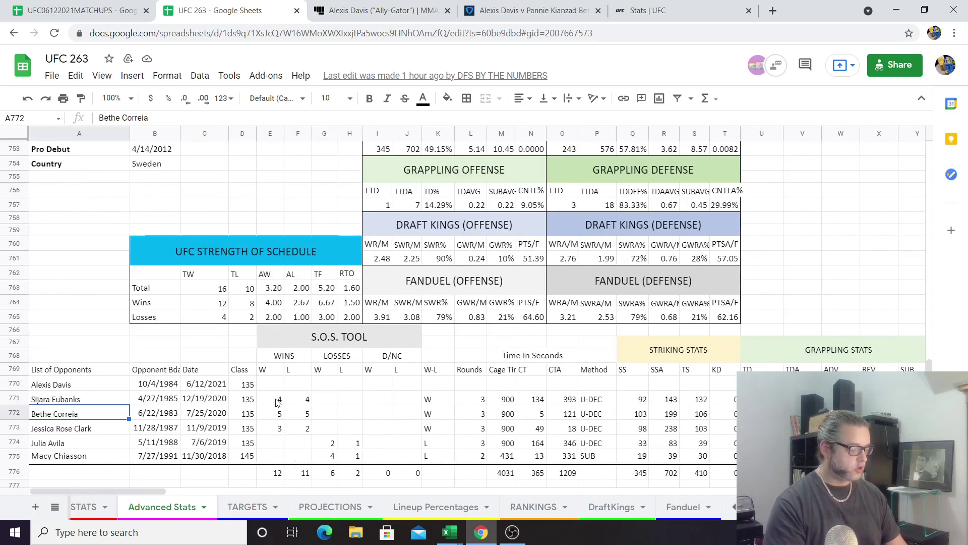
{"action": "key", "text": "Right"}
{"action": "key", "text": "Right"}
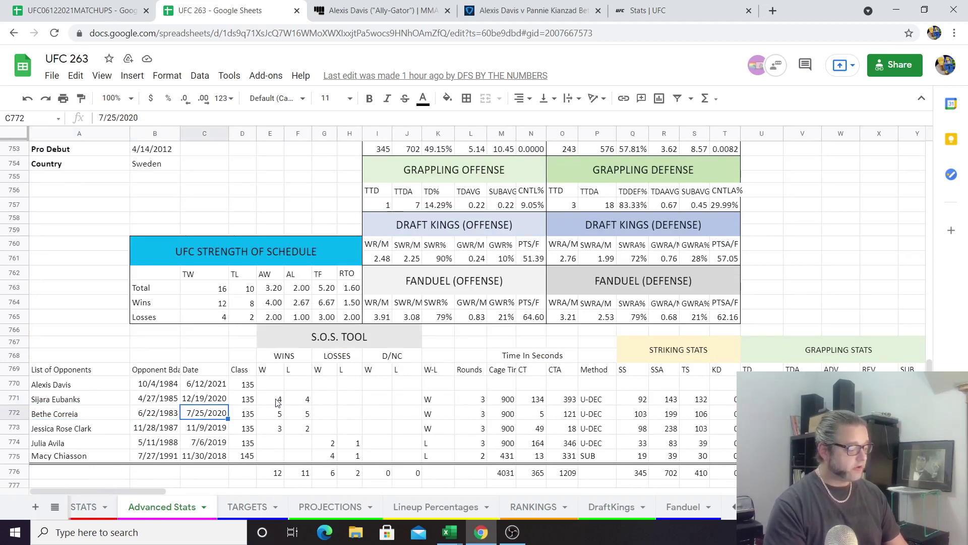
Follow the Bethe Correia row back across to the takedowns allowed in the opponent-side grappling stats
{"action": "key", "text": "Right"}
{"action": "key", "text": "Right"}
{"action": "key", "text": "Right"}
{"action": "key", "text": "Right"}
{"action": "key", "text": "Right"}
{"action": "key", "text": "Right"}
{"action": "key", "text": "Right"}
{"action": "key", "text": "Right"}
{"action": "key", "text": "Right"}
{"action": "key", "text": "Right"}
{"action": "key", "text": "Right"}
{"action": "key", "text": "Right"}
{"action": "key", "text": "Right"}
{"action": "key", "text": "Right"}
{"action": "key", "text": "Right"}
{"action": "key", "text": "Right"}
{"action": "key", "text": "Right"}
{"action": "key", "text": "Right"}
{"action": "key", "text": "Right"}
{"action": "key", "text": "Right"}
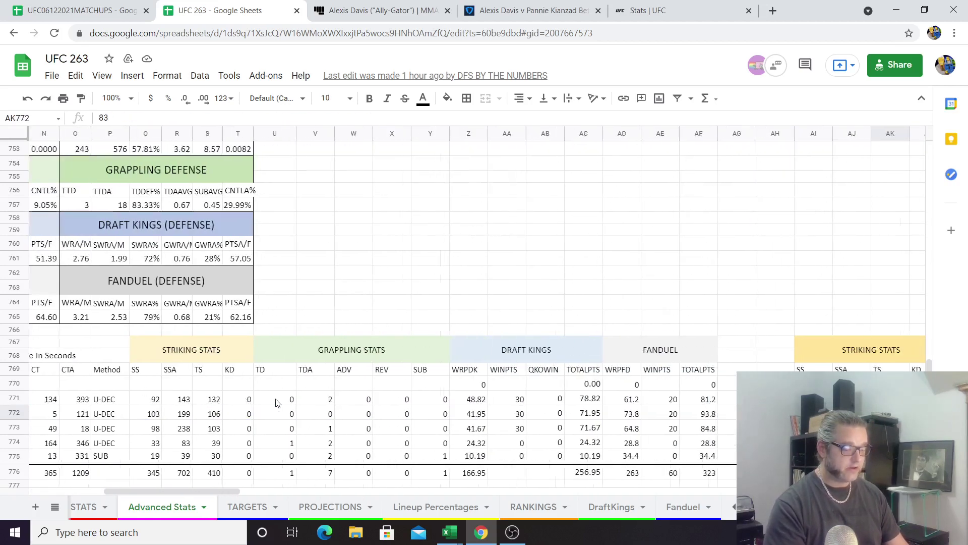
{"action": "key", "text": "Right"}
{"action": "key", "text": "Right"}
{"action": "key", "text": "Right"}
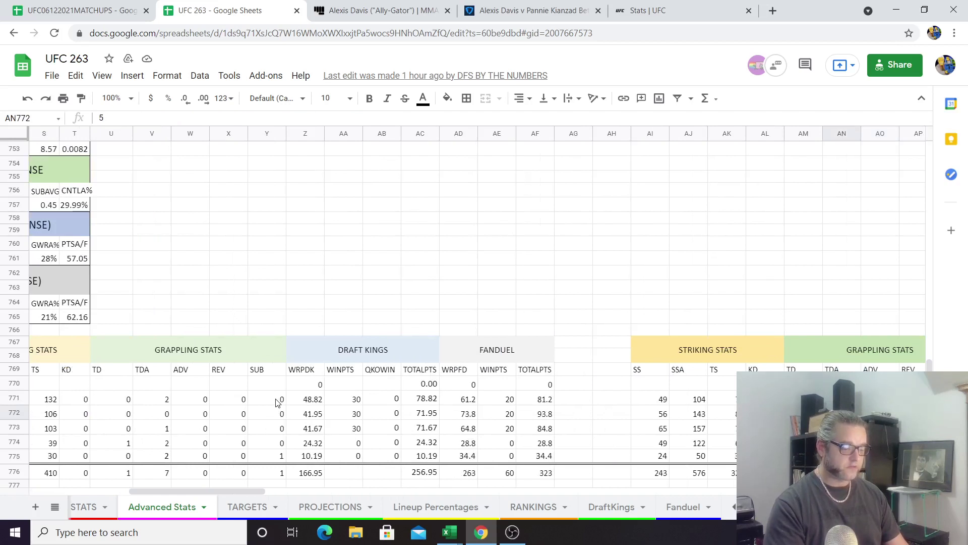
{"action": "key", "text": "Right"}
{"action": "key", "text": "Right"}
{"action": "key", "text": "Right"}
{"action": "key", "text": "Right"}
{"action": "key", "text": "Right"}
{"action": "key", "text": "Right"}
{"action": "key", "text": "Right"}
{"action": "key", "text": "Right"}
{"action": "key", "text": "Right"}
{"action": "key", "text": "Right"}
{"action": "key", "text": "Right"}
{"action": "key", "text": "Right"}
{"action": "key", "text": "Right"}
{"action": "key", "text": "Right"}
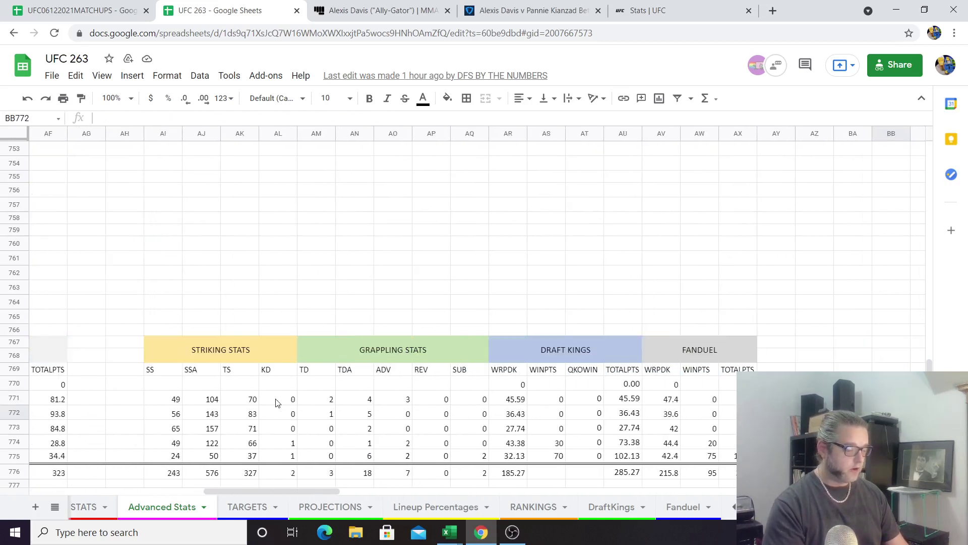
{"action": "key", "text": "Left"}
{"action": "key", "text": "Left"}
{"action": "key", "text": "Left"}
{"action": "key", "text": "Left"}
{"action": "key", "text": "Left"}
{"action": "key", "text": "Left"}
{"action": "key", "text": "Left"}
{"action": "key", "text": "Left"}
{"action": "key", "text": "Left"}
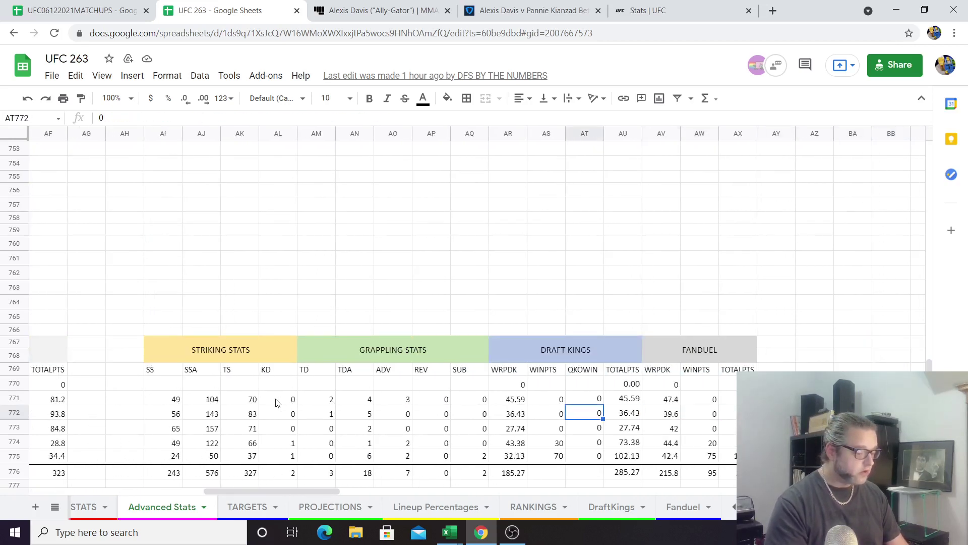
{"action": "key", "text": "Left"}
{"action": "key", "text": "Left"}
{"action": "key", "text": "Left"}
{"action": "key", "text": "Left"}
{"action": "key", "text": "Left"}
{"action": "key", "text": "Left"}
Review opponent takedowns and takedown attempts in Pannie Kianzad's fights against Jessica Rose Clark, Julia Avila and Macy Chiasson
{"action": "key", "text": "Down"}
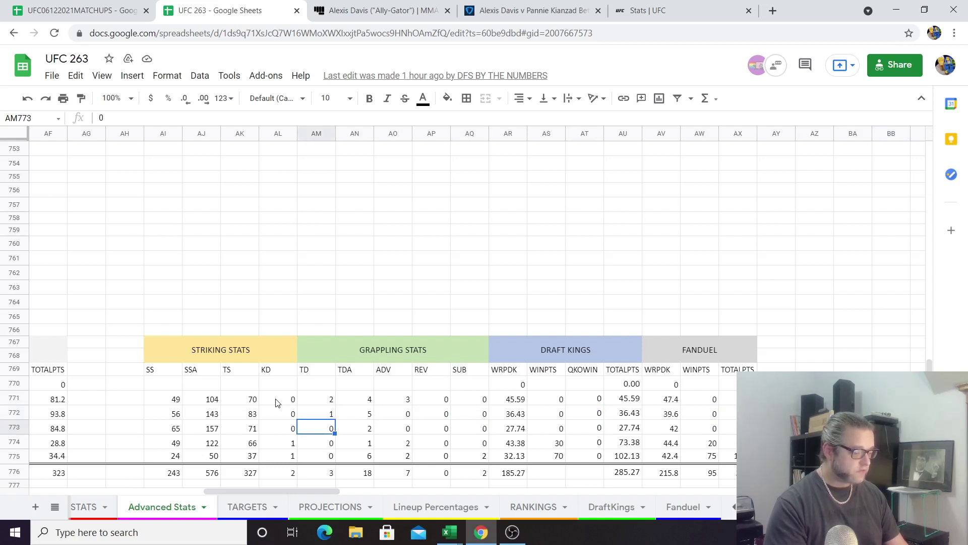
{"action": "key", "text": "Right"}
{"action": "key", "text": "Left"}
{"action": "key", "text": "Down"}
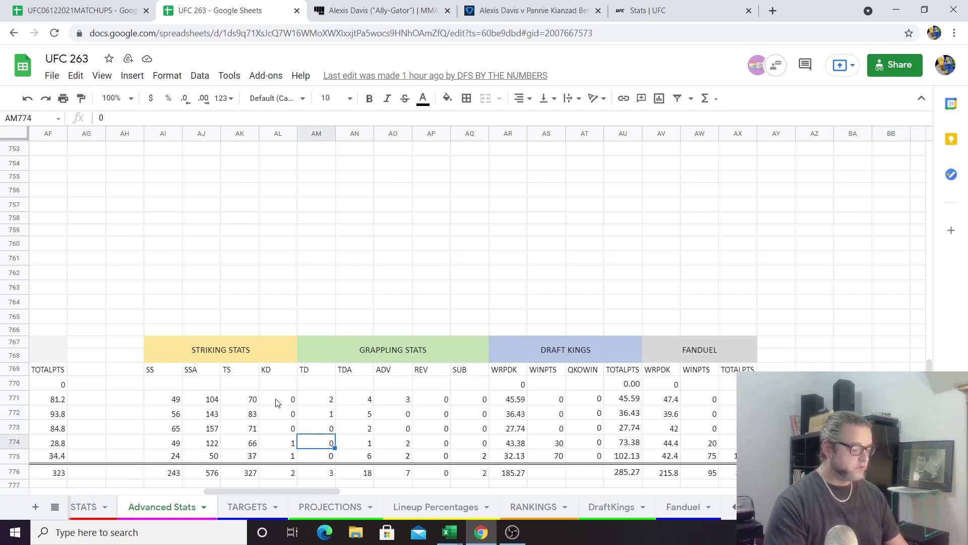
{"action": "key", "text": "Right"}
{"action": "key", "text": "Left"}
{"action": "key", "text": "Down"}
{"action": "key", "text": "Right"}
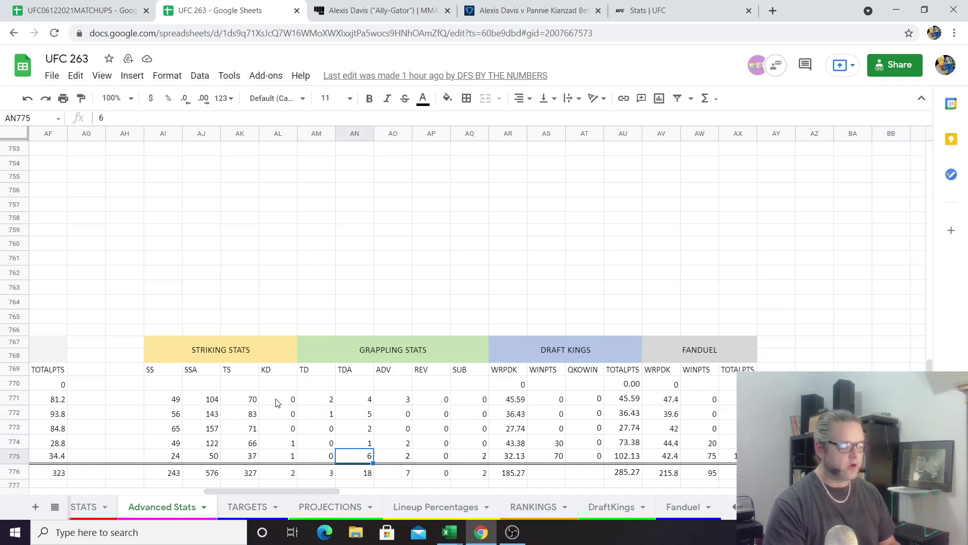
Check the knockdowns allowed against Macy Chiasson, plus the overall knockdown and takedown totals in the opponent-side stats
{"action": "key", "text": "Left"}
{"action": "key", "text": "Left"}
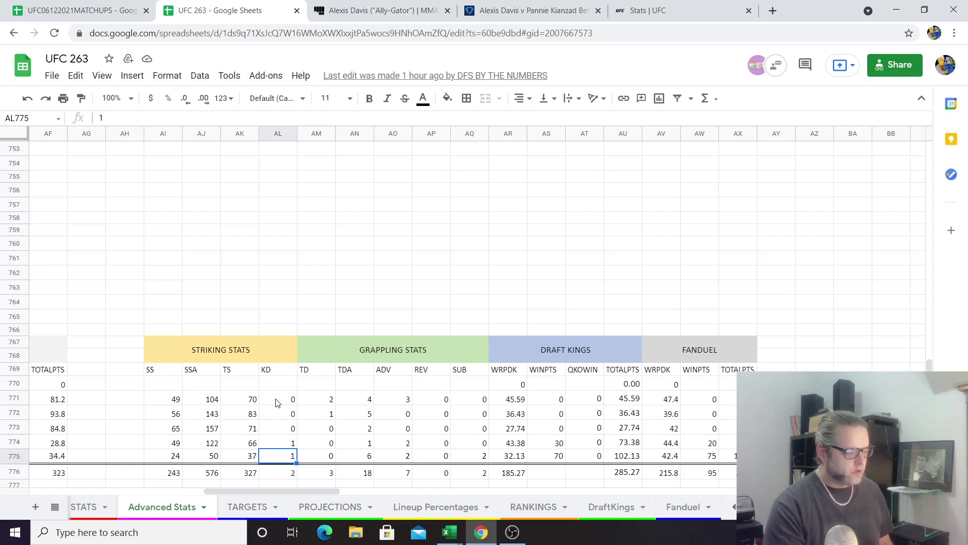
{"action": "key", "text": "Down"}
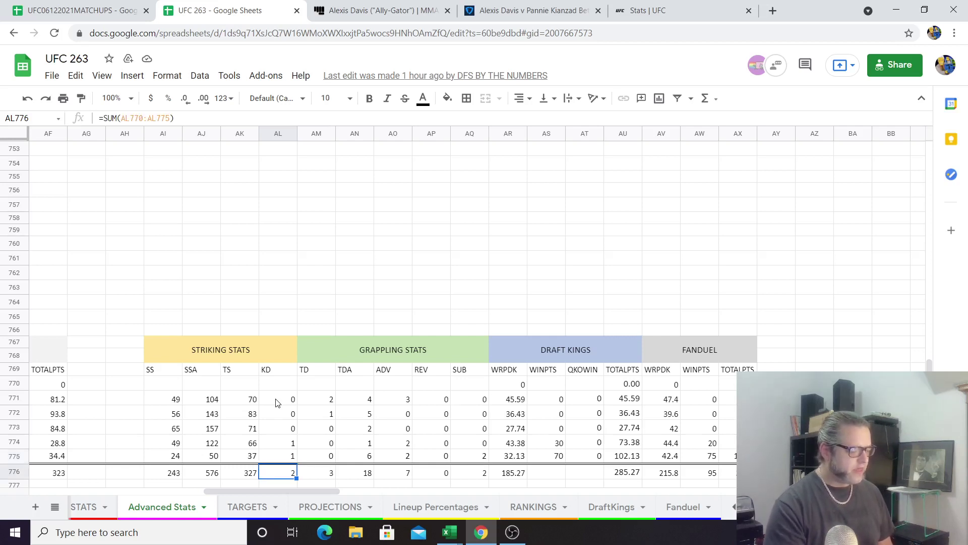
{"action": "key", "text": "Right"}
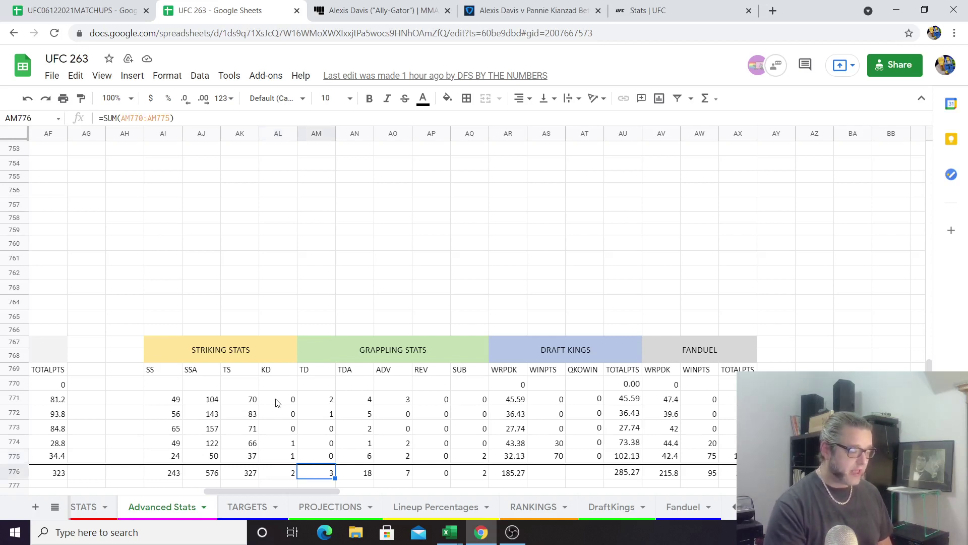
{"action": "key", "text": "Left"}
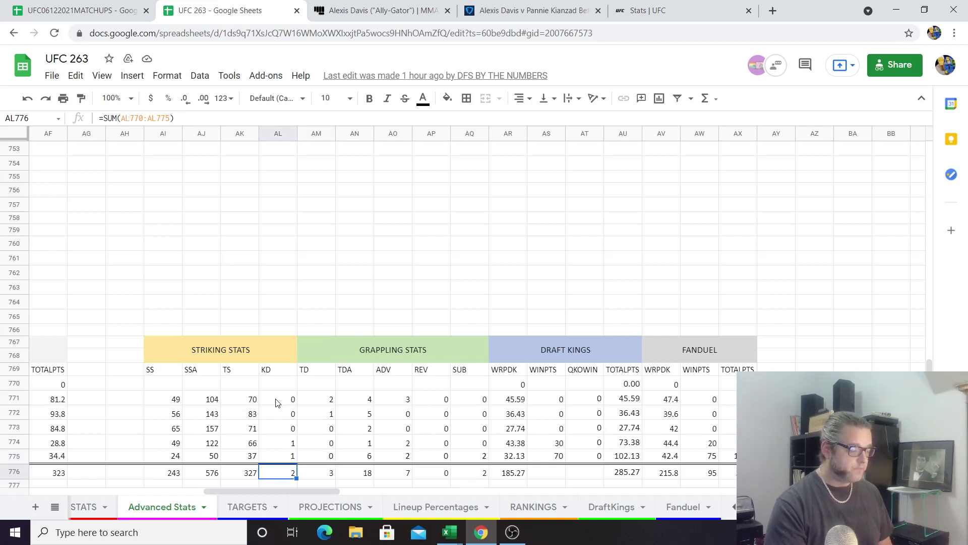
Follow the totals row back from the opponent-side stats and check Pannie Kianzad's total control time in seconds
{"action": "key", "text": "Left"}
{"action": "key", "text": "Left"}
{"action": "key", "text": "Left"}
{"action": "key", "text": "Left"}
{"action": "key", "text": "Left"}
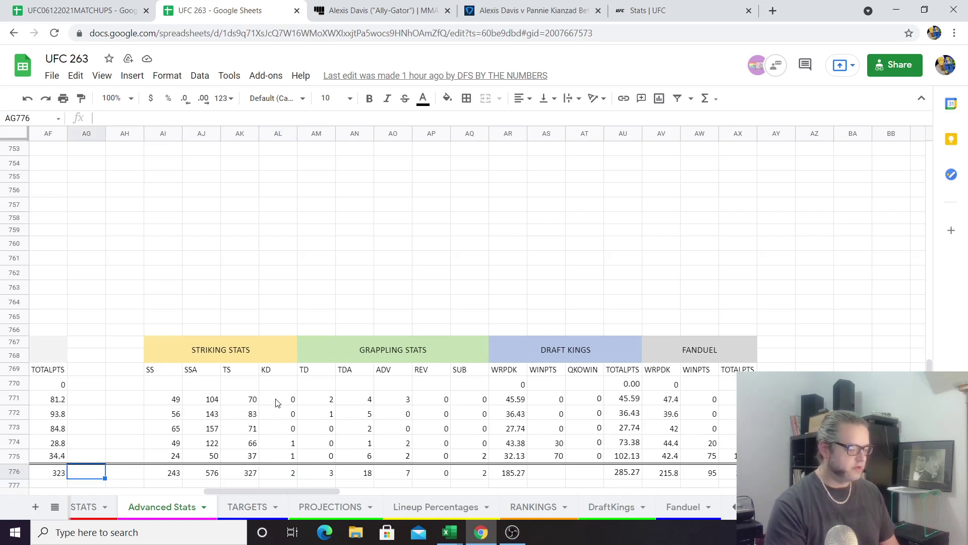
{"action": "key", "text": "Left"}
{"action": "key", "text": "Left"}
{"action": "key", "text": "Left"}
{"action": "key", "text": "Left"}
{"action": "key", "text": "Left"}
{"action": "key", "text": "Left"}
{"action": "key", "text": "Left"}
{"action": "key", "text": "Left"}
{"action": "key", "text": "Left"}
{"action": "key", "text": "Left"}
{"action": "key", "text": "Left"}
{"action": "key", "text": "Left"}
{"action": "key", "text": "Left"}
{"action": "key", "text": "Left"}
{"action": "key", "text": "Left"}
{"action": "key", "text": "Left"}
{"action": "key", "text": "Left"}
{"action": "key", "text": "Left"}
{"action": "key", "text": "Left"}
{"action": "key", "text": "Left"}
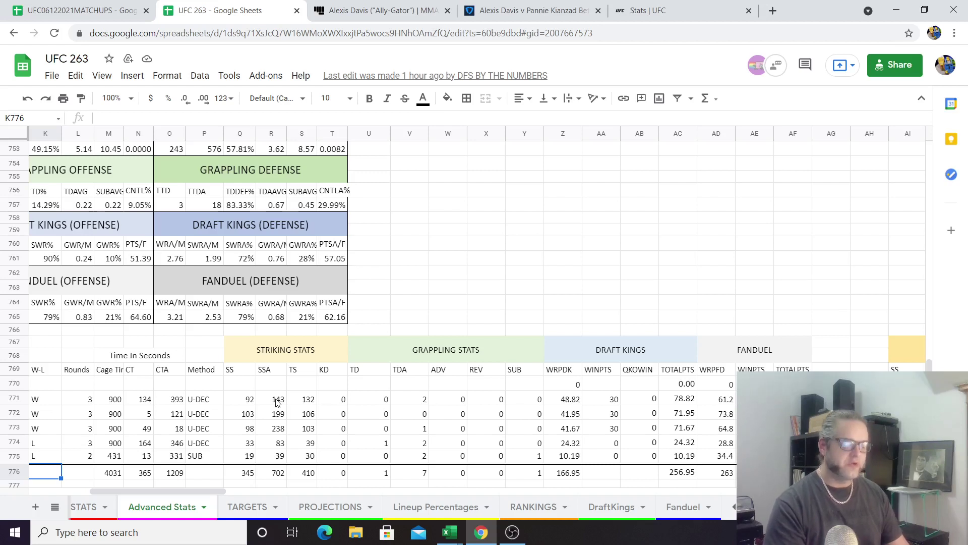
{"action": "key", "text": "Right"}
{"action": "key", "text": "Right"}
{"action": "key", "text": "Right"}
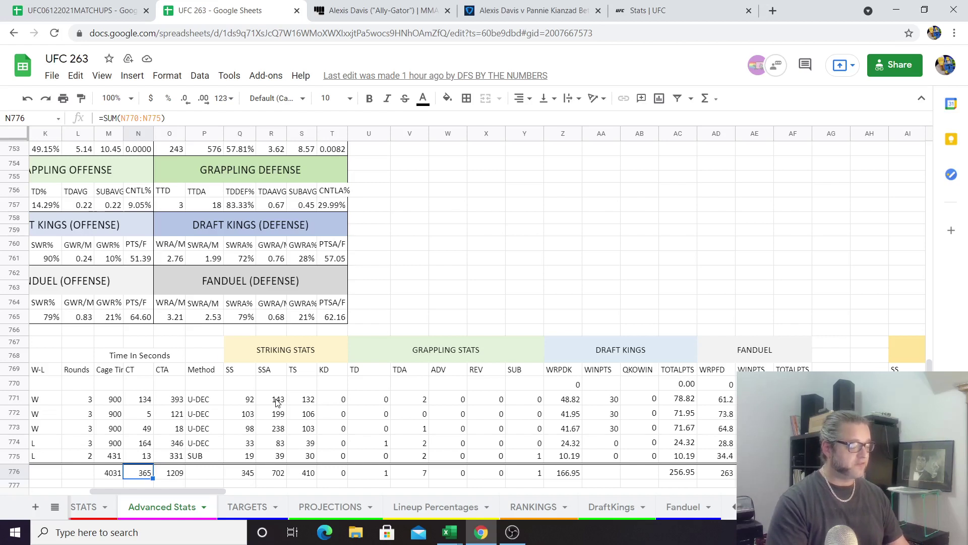
{"action": "key", "text": "Left"}
{"action": "key", "text": "Right"}
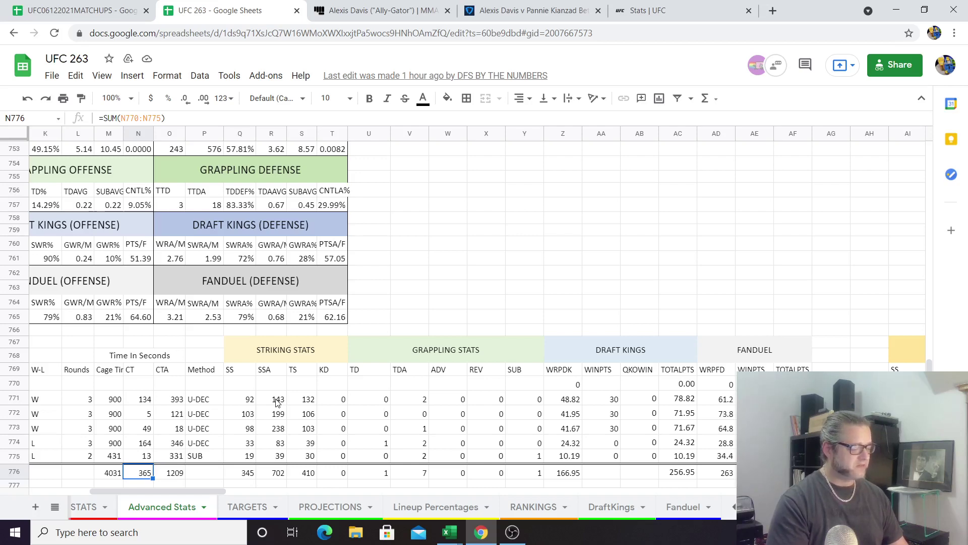
Trace the totals row back to its start beneath Pannie Kianzad's list of opponents
{"action": "key", "text": "Left"}
{"action": "key", "text": "Left"}
{"action": "key", "text": "Left"}
{"action": "key", "text": "Left"}
{"action": "key", "text": "Left"}
{"action": "key", "text": "Left"}
{"action": "key", "text": "Left"}
{"action": "key", "text": "Left"}
{"action": "key", "text": "Left"}
{"action": "key", "text": "Left"}
{"action": "key", "text": "Left"}
{"action": "key", "text": "Left"}
{"action": "key", "text": "Left"}
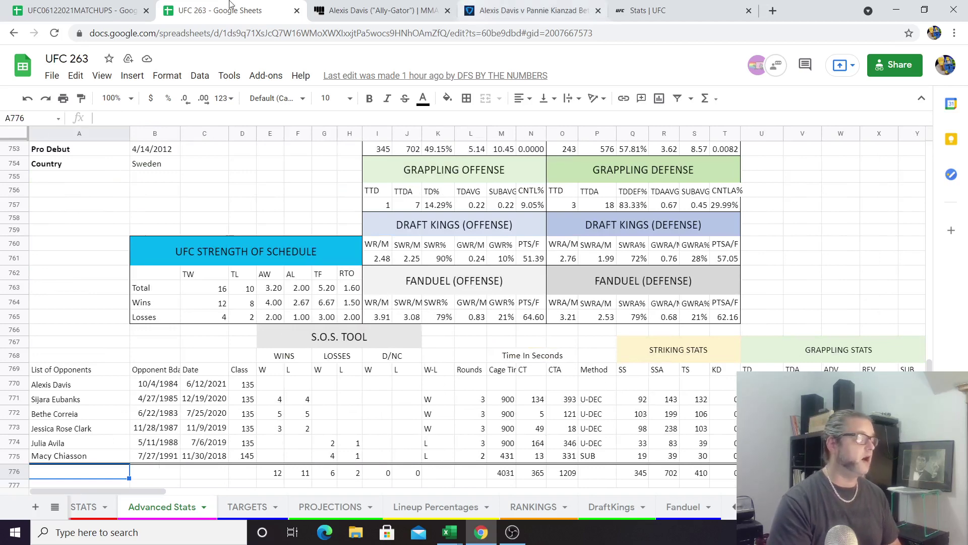
Switch to the UFC06122021MATCHUPS spreadsheet and go to the UFC Strength of Schedule and Last Five heading on the KianzadDavis sheet
{"action": "left_click", "coordinate": [80, 12]}
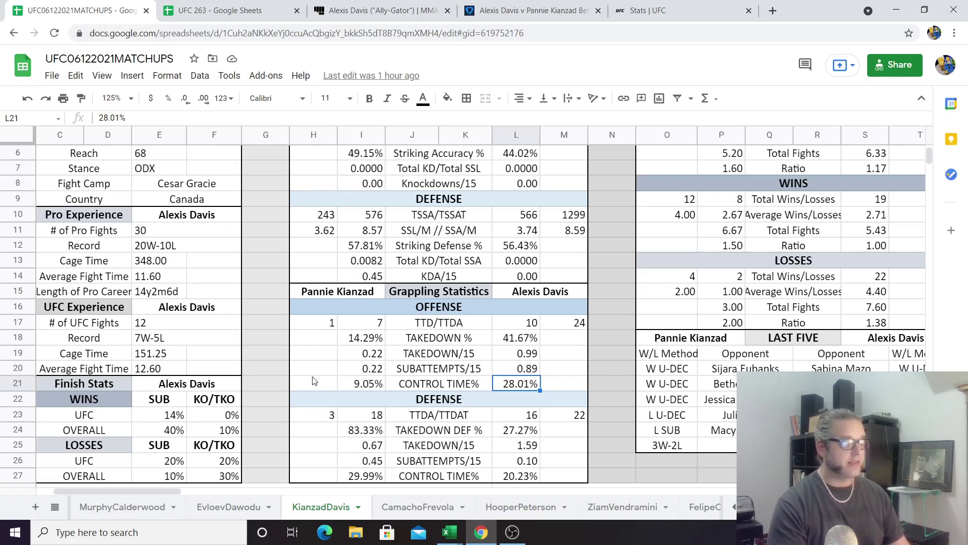
{"action": "key", "text": "Up"}
{"action": "key", "text": "Up"}
{"action": "key", "text": "Up"}
{"action": "key", "text": "Up"}
{"action": "key", "text": "Up"}
{"action": "key", "text": "Up"}
{"action": "key", "text": "Up"}
{"action": "key", "text": "Up"}
{"action": "key", "text": "Up"}
{"action": "key", "text": "Up"}
{"action": "key", "text": "Up"}
{"action": "key", "text": "Up"}
{"action": "key", "text": "Up"}
{"action": "key", "text": "Up"}
{"action": "key", "text": "Up"}
{"action": "key", "text": "Up"}
{"action": "key", "text": "Up"}
{"action": "key", "text": "Up"}
{"action": "key", "text": "Up"}
{"action": "key", "text": "Up"}
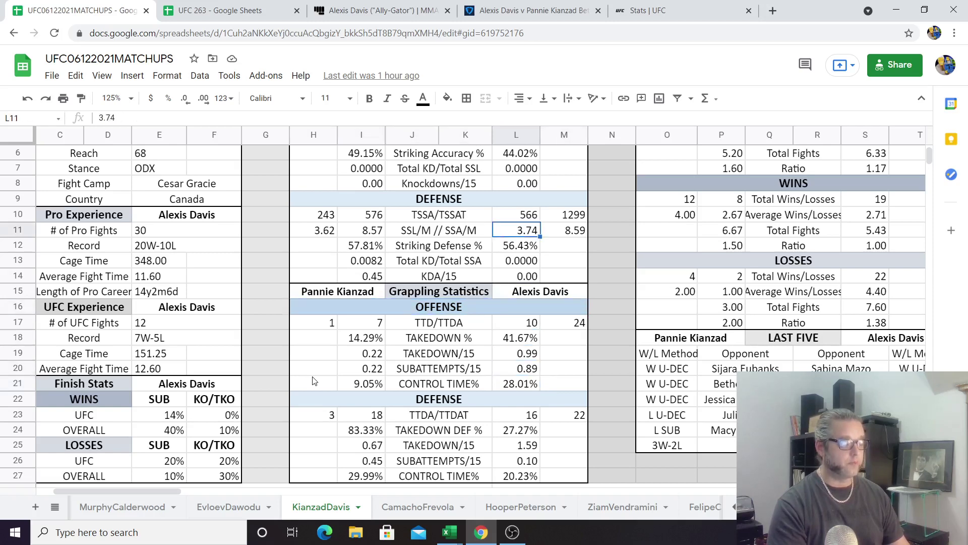
{"action": "key", "text": "Right"}
{"action": "key", "text": "Right"}
{"action": "key", "text": "Right"}
{"action": "key", "text": "Right"}
{"action": "key", "text": "Right"}
{"action": "key", "text": "Right"}
{"action": "key", "text": "Right"}
{"action": "key", "text": "Right"}
{"action": "key", "text": "Right"}
{"action": "key", "text": "Right"}
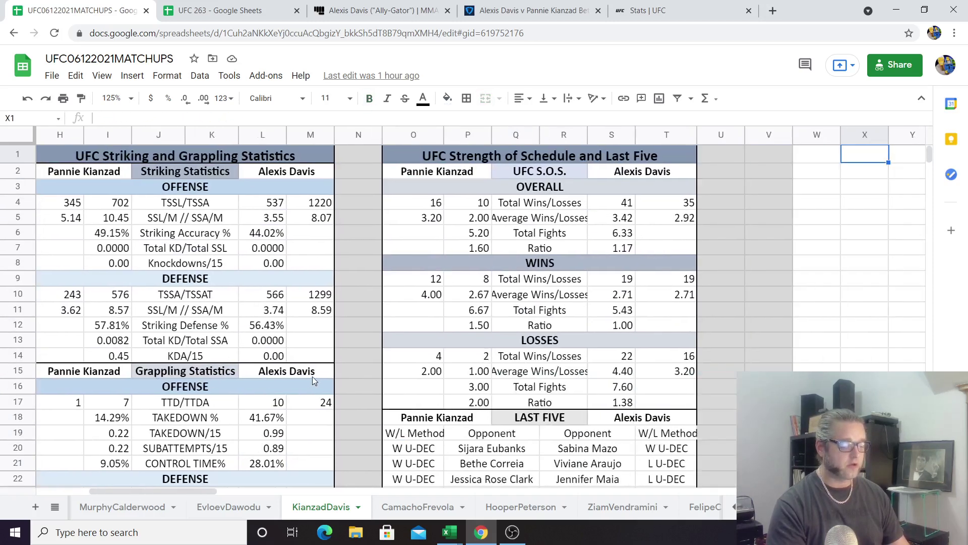
{"action": "key", "text": "Left"}
{"action": "key", "text": "Left"}
{"action": "key", "text": "Left"}
{"action": "key", "text": "Left"}
{"action": "key", "text": "Left"}
{"action": "key", "text": "Left"}
{"action": "key", "text": "Left"}
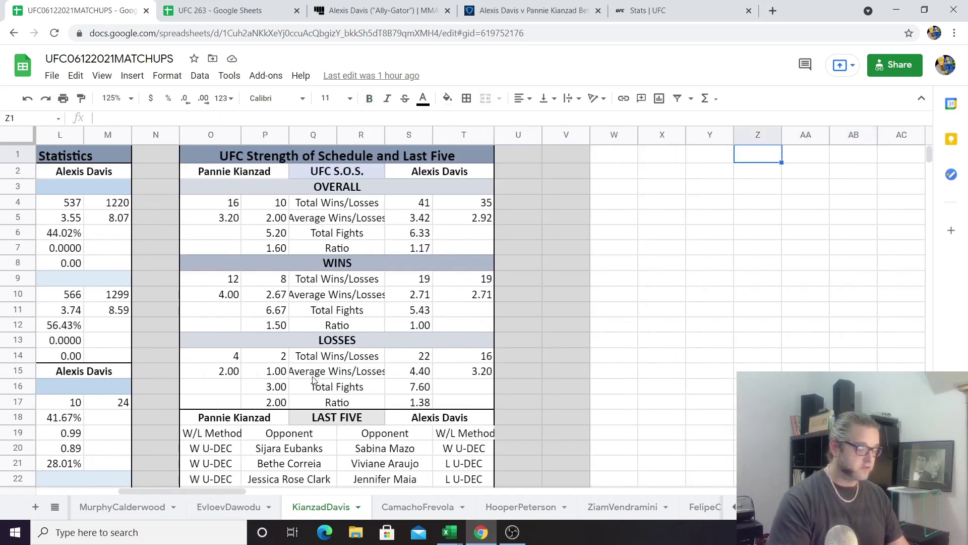
{"action": "key", "text": "Left"}
{"action": "key", "text": "Left"}
{"action": "key", "text": "Right"}
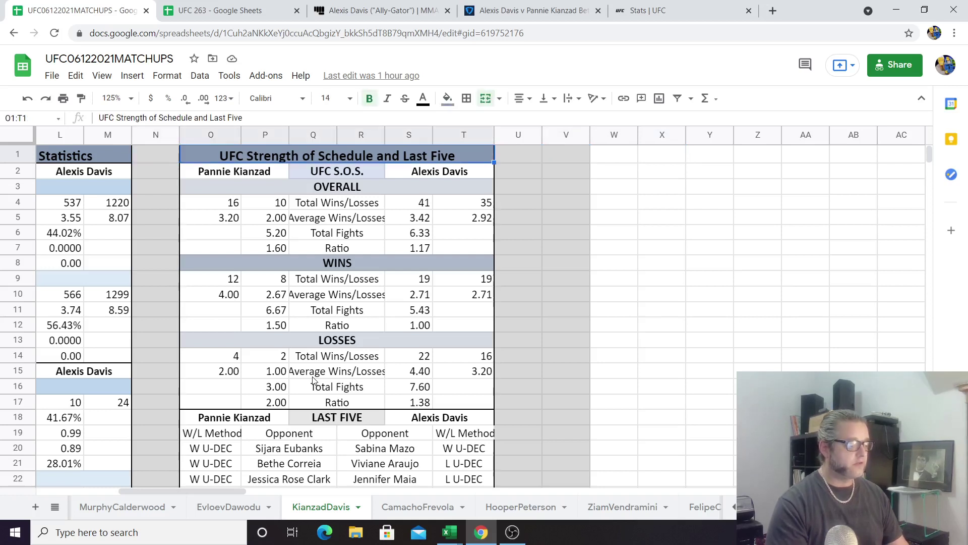
Compare Pannie Kianzad's and Alexis Davis's ratios in the overall strength-of-schedule section
{"action": "key", "text": "Down"}
{"action": "key", "text": "Down"}
{"action": "key", "text": "Down"}
{"action": "key", "text": "Down"}
{"action": "key", "text": "Down"}
{"action": "key", "text": "Down"}
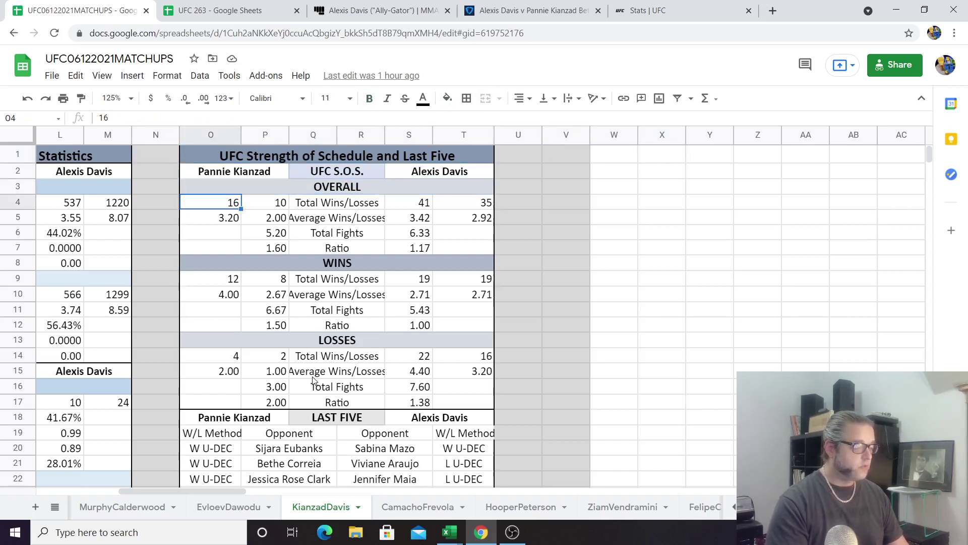
{"action": "key", "text": "Right"}
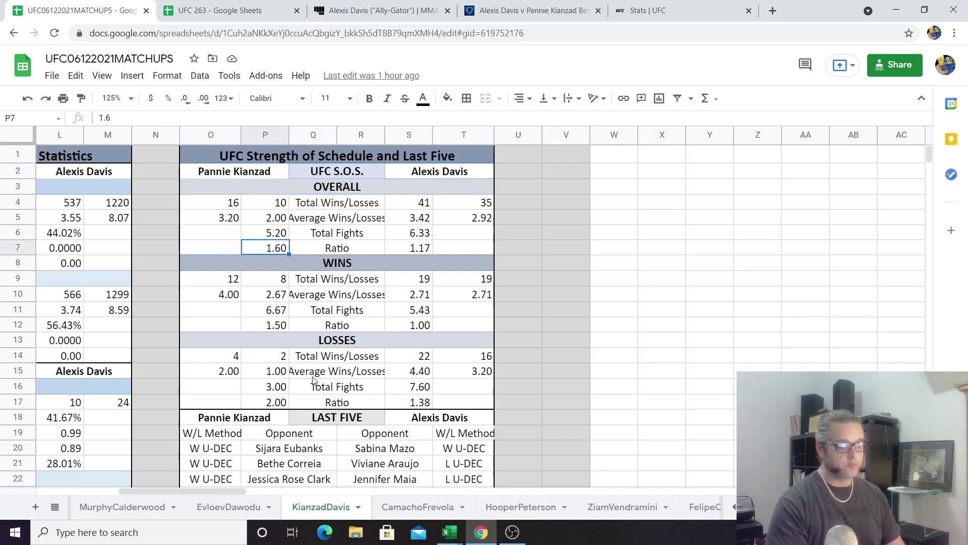
{"action": "key", "text": "Right"}
{"action": "key", "text": "Right"}
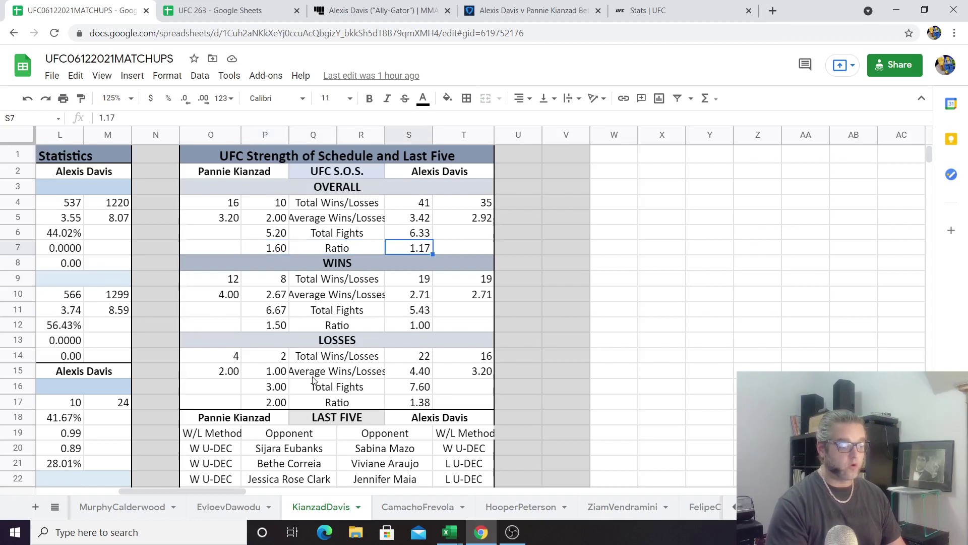
Compare the total fights figures of both fighters in the overall strength-of-schedule section
{"action": "key", "text": "Up"}
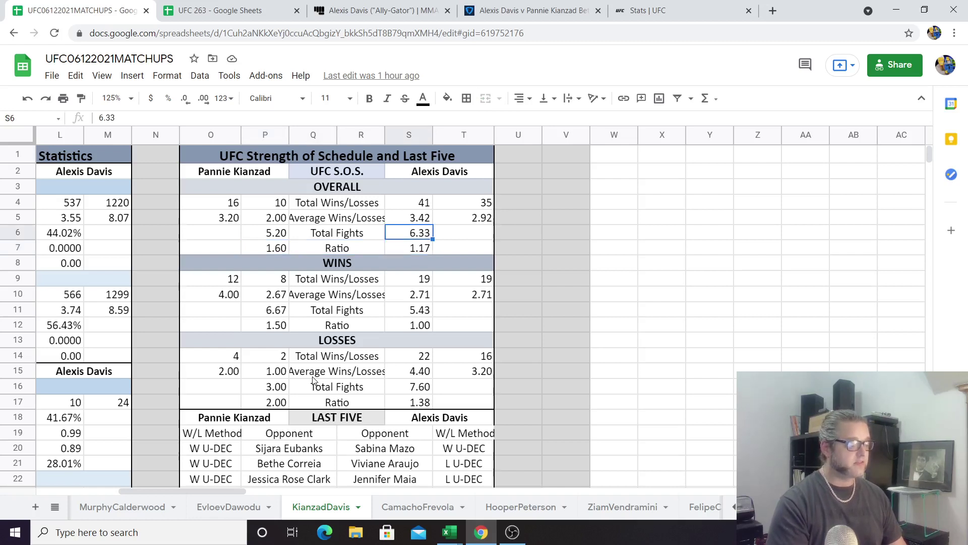
{"action": "key", "text": "Left"}
{"action": "key", "text": "Left"}
{"action": "key", "text": "Right"}
{"action": "key", "text": "Right"}
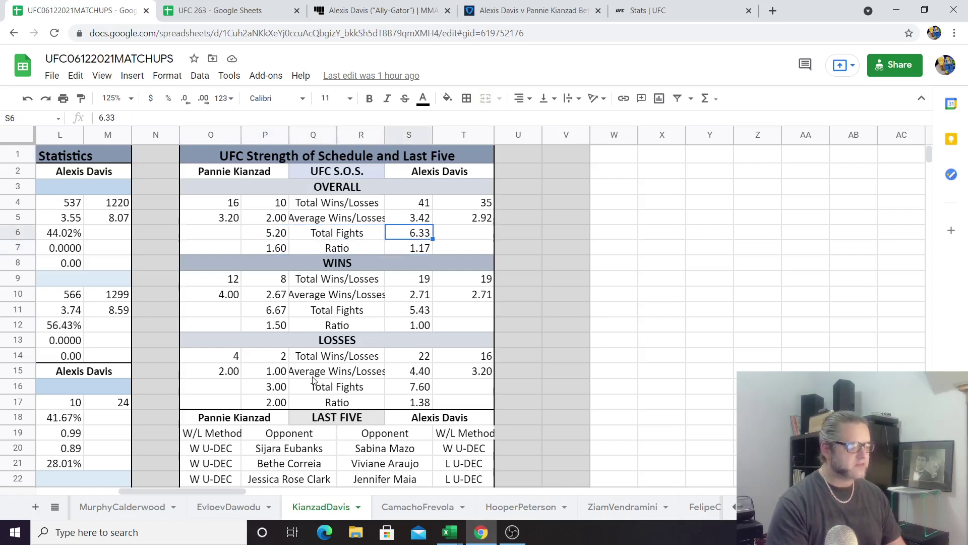
{"action": "key", "text": "Left"}
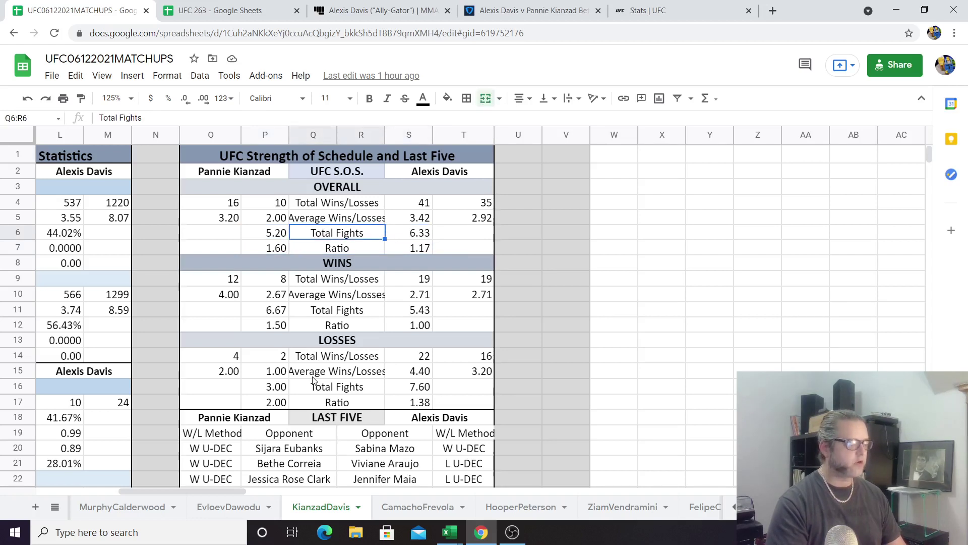
Review the ratio and total fights rows in the wins section of the strength of schedule, including Pannie Kianzad's total fights
{"action": "key", "text": "Down"}
{"action": "key", "text": "Down"}
{"action": "key", "text": "Down"}
{"action": "key", "text": "Down"}
{"action": "key", "text": "Down"}
{"action": "key", "text": "Down"}
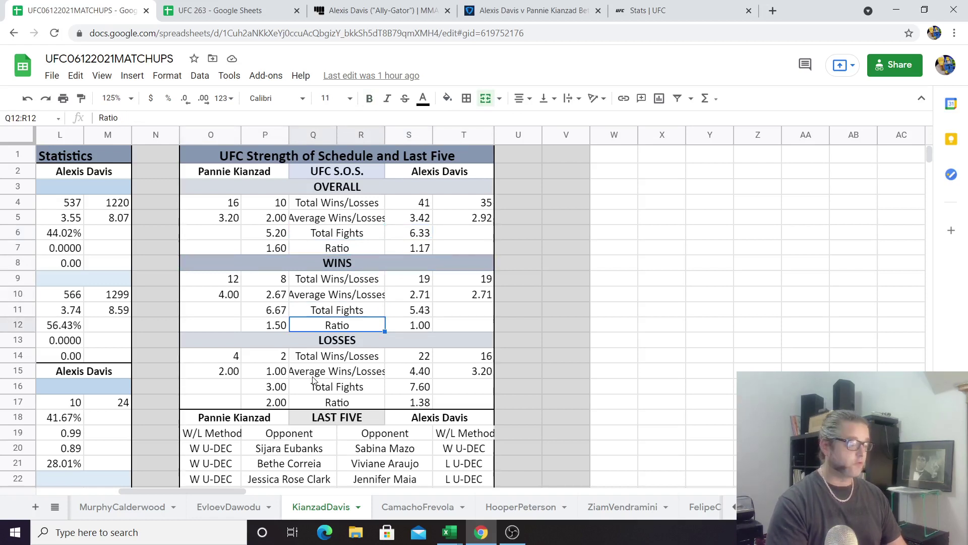
{"action": "key", "text": "Up"}
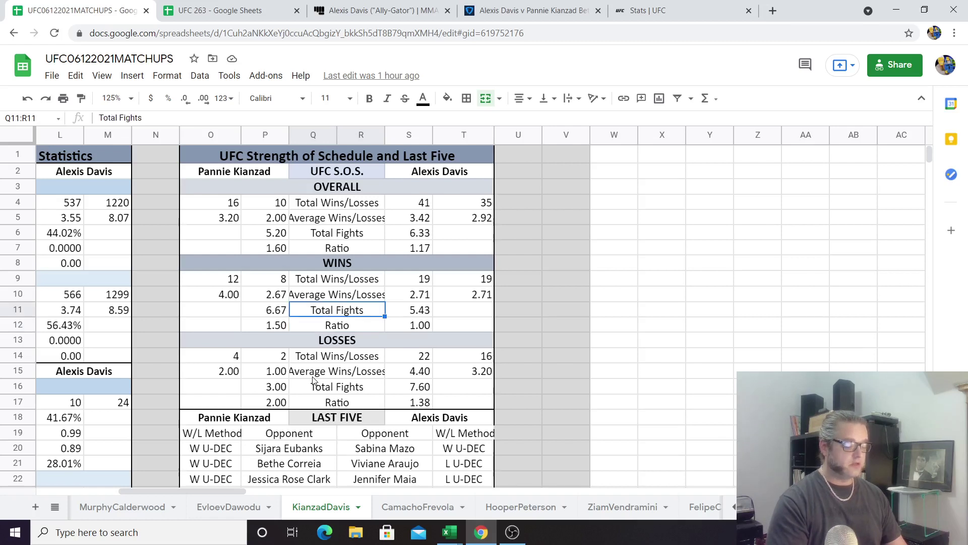
{"action": "key", "text": "Left"}
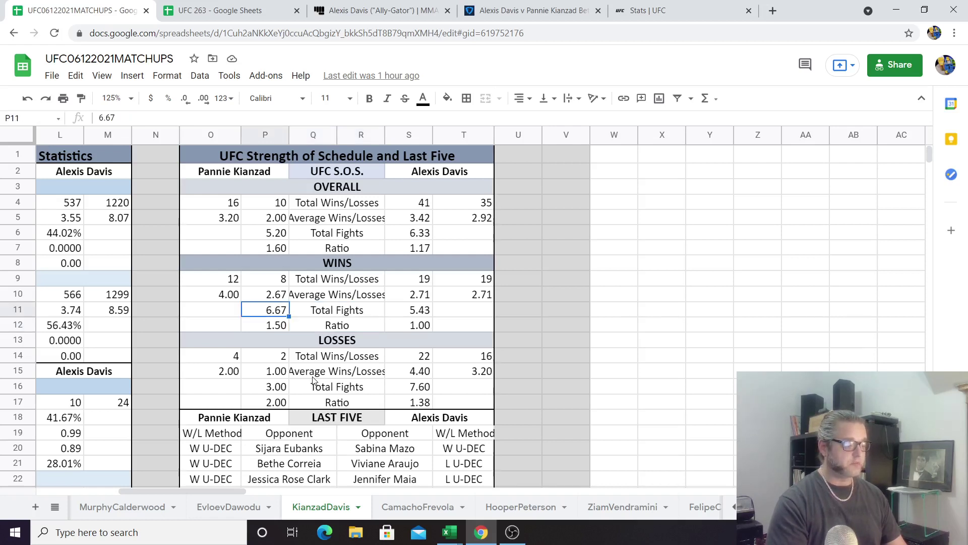
Compare both fighters' ratio and total fights in the losses section of the strength of schedule
{"action": "key", "text": "Right"}
{"action": "key", "text": "Down"}
{"action": "key", "text": "Down"}
{"action": "key", "text": "Down"}
{"action": "key", "text": "Down"}
{"action": "key", "text": "Down"}
{"action": "key", "text": "Down"}
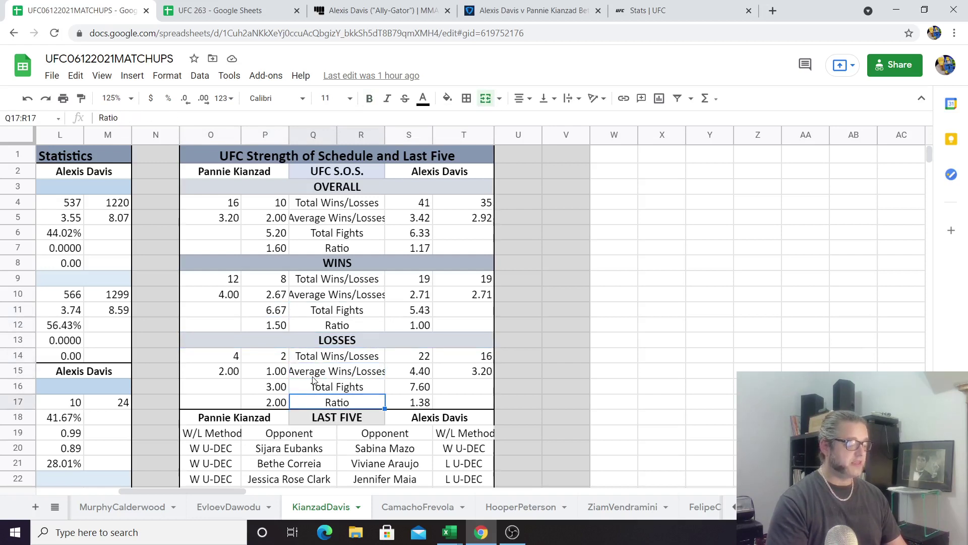
{"action": "key", "text": "Left"}
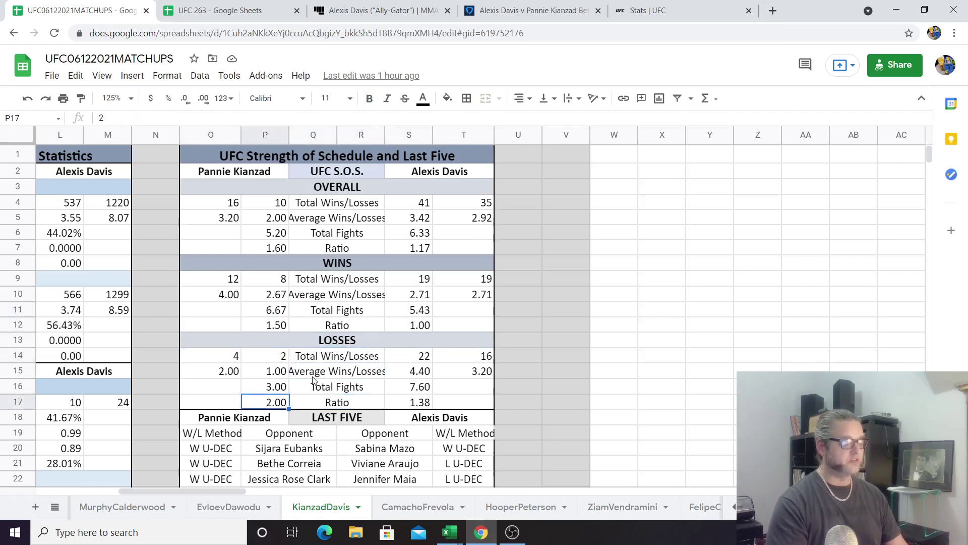
{"action": "key", "text": "Right"}
{"action": "key", "text": "Right"}
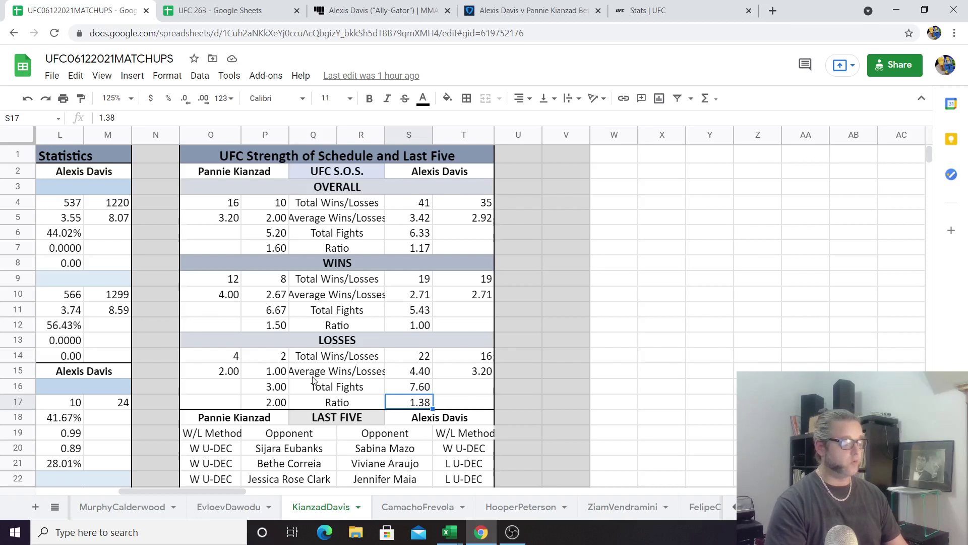
{"action": "key", "text": "Up"}
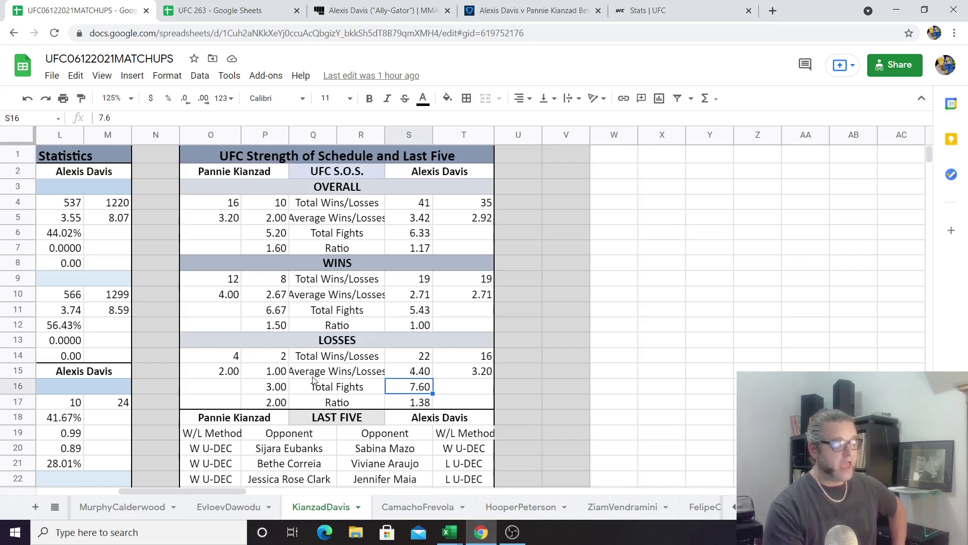
{"action": "key", "text": "Left"}
{"action": "key", "text": "Left"}
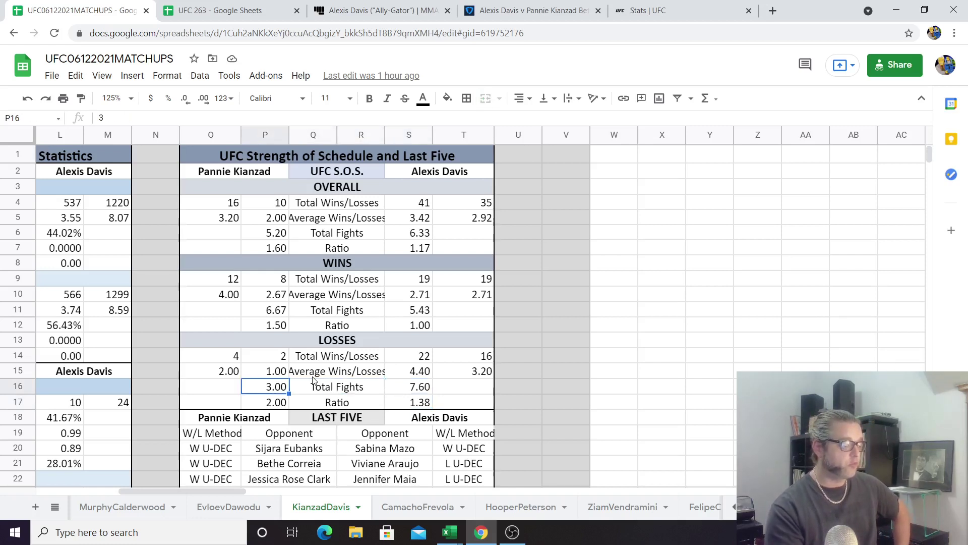
Review Pannie Kianzad's last five opponents one by one, from Macy Chiasson up to Sijara Eubanks
{"action": "key", "text": "Down"}
{"action": "key", "text": "Down"}
{"action": "key", "text": "Down"}
{"action": "key", "text": "Down"}
{"action": "key", "text": "Down"}
{"action": "key", "text": "Down"}
{"action": "key", "text": "Down"}
{"action": "key", "text": "Down"}
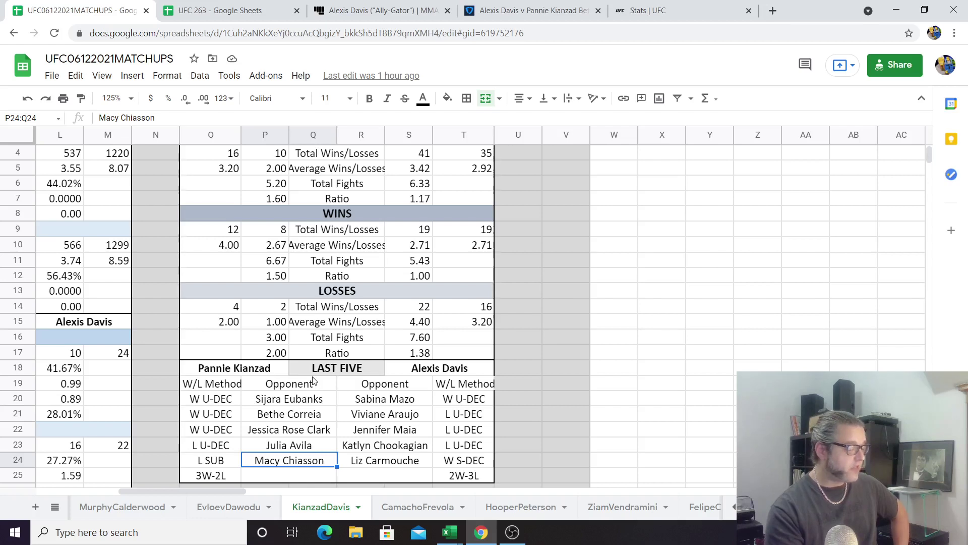
{"action": "key", "text": "Up"}
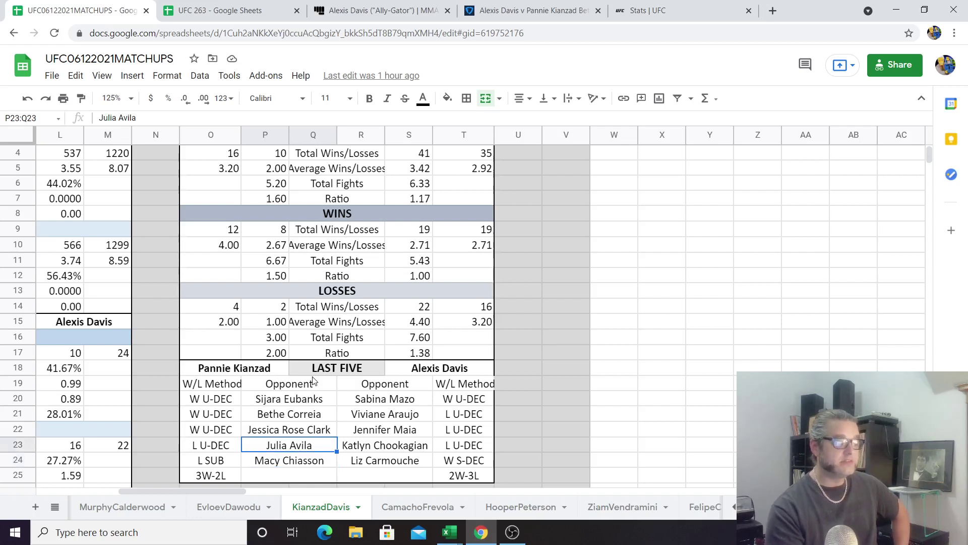
{"action": "key", "text": "Up"}
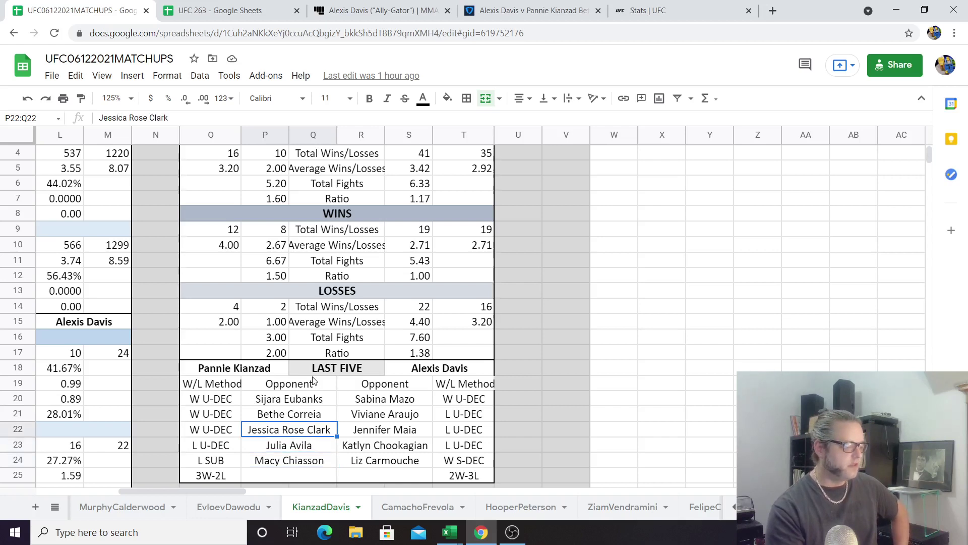
{"action": "key", "text": "Up"}
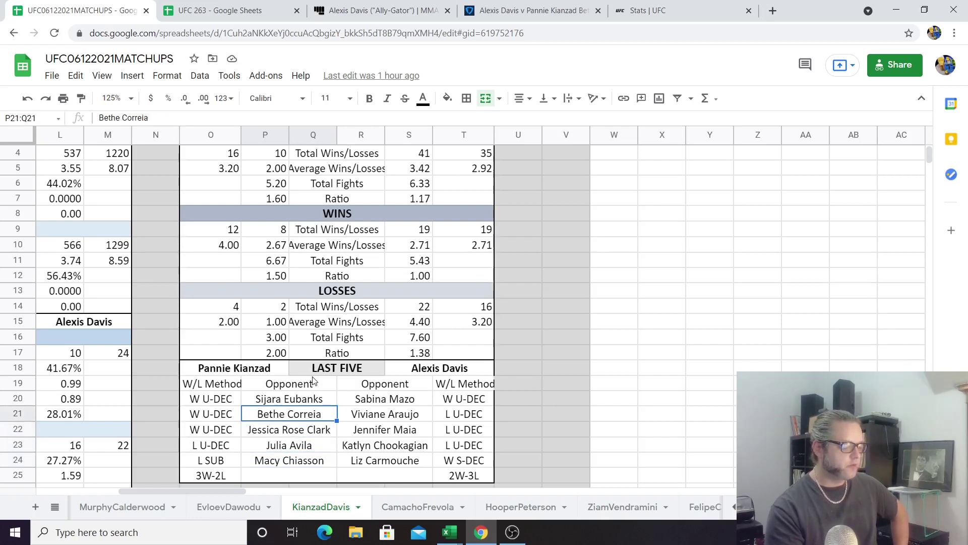
{"action": "key", "text": "Up"}
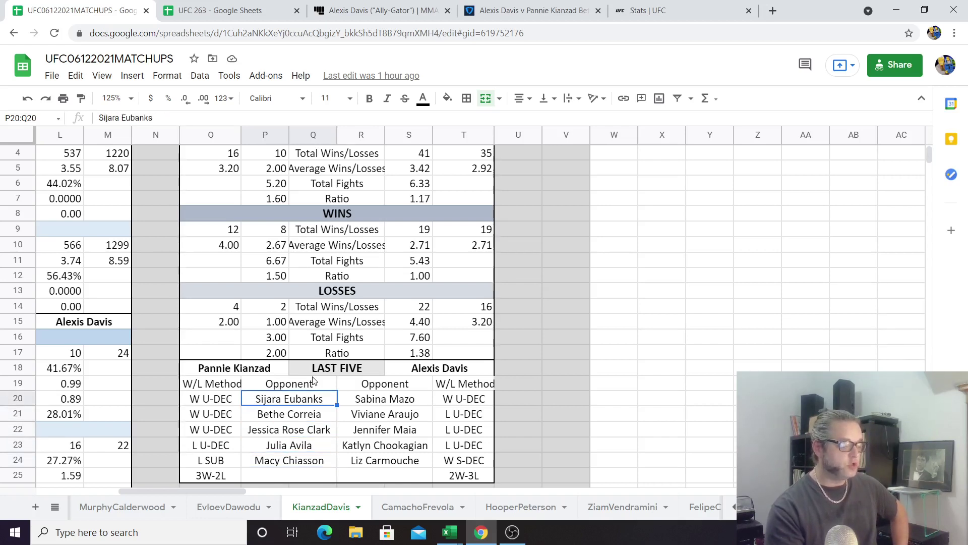
Review Alexis Davis's last five opponents one by one, from Sabina Mazo down to Liz Carmouche
{"action": "key", "text": "Right"}
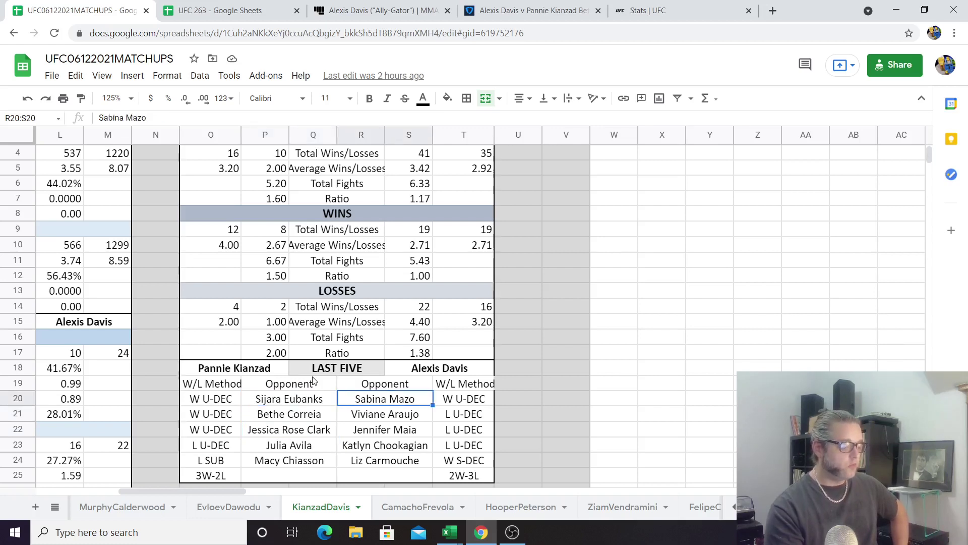
{"action": "key", "text": "Down"}
{"action": "key", "text": "Down"}
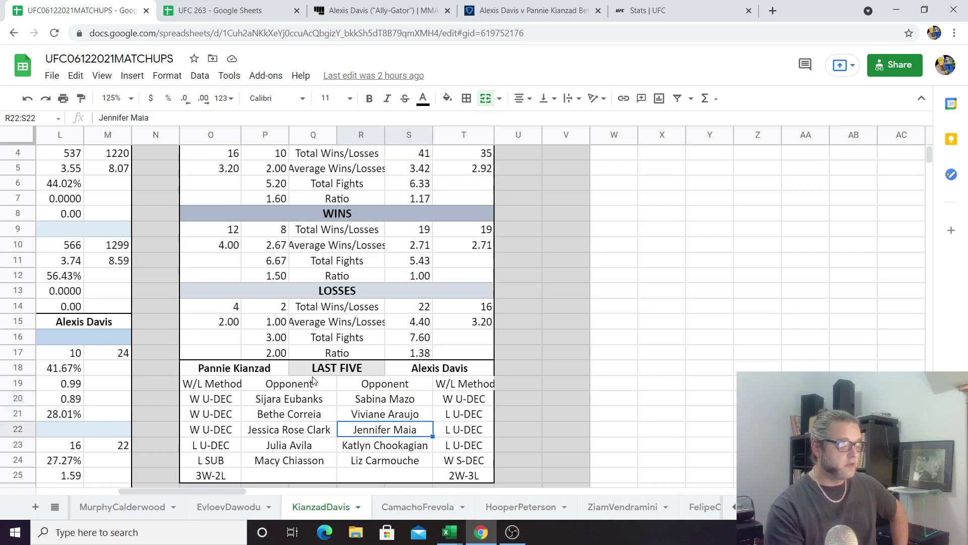
{"action": "key", "text": "Down"}
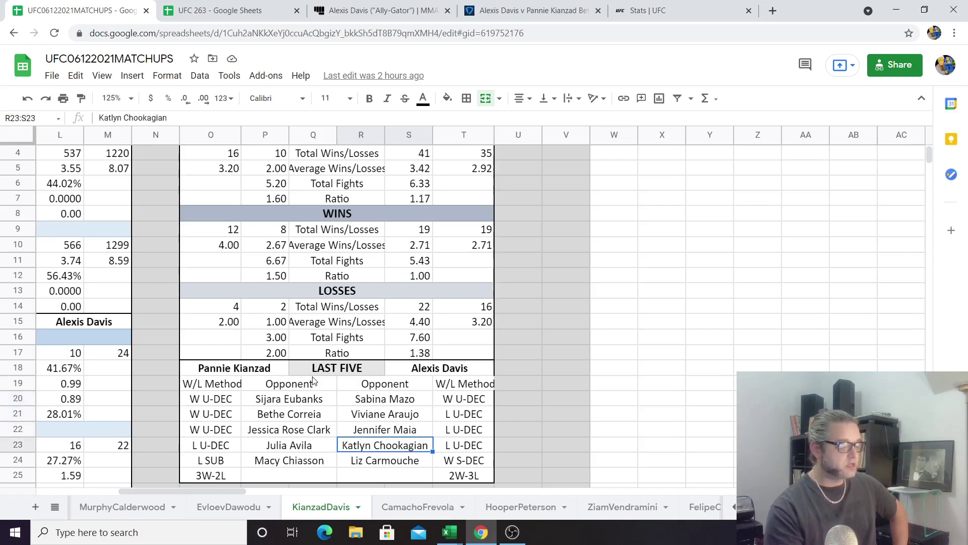
{"action": "key", "text": "Down"}
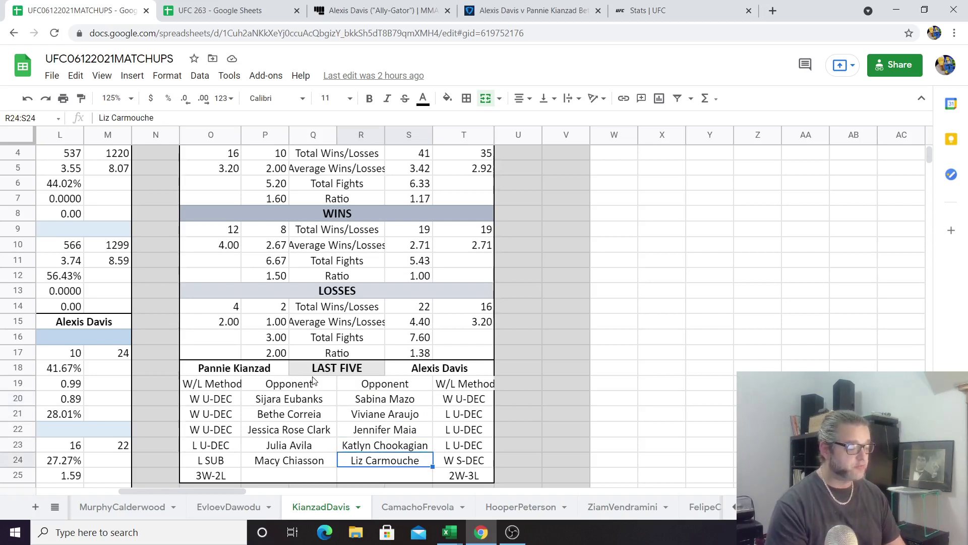
Return from the last-five list to the UFC Strength of Schedule and Last Five heading
{"action": "key", "text": "Up"}
{"action": "key", "text": "Up"}
{"action": "key", "text": "Up"}
{"action": "key", "text": "Up"}
{"action": "key", "text": "Up"}
{"action": "key", "text": "Up"}
{"action": "key", "text": "Up"}
{"action": "key", "text": "Up"}
{"action": "key", "text": "Up"}
{"action": "key", "text": "Up"}
{"action": "key", "text": "Up"}
{"action": "key", "text": "Up"}
{"action": "key", "text": "Up"}
{"action": "key", "text": "Up"}
{"action": "key", "text": "Up"}
{"action": "key", "text": "Up"}
{"action": "key", "text": "Up"}
{"action": "key", "text": "Up"}
{"action": "key", "text": "Up"}
{"action": "key", "text": "Up"}
{"action": "key", "text": "Up"}
{"action": "key", "text": "Up"}
{"action": "key", "text": "Up"}
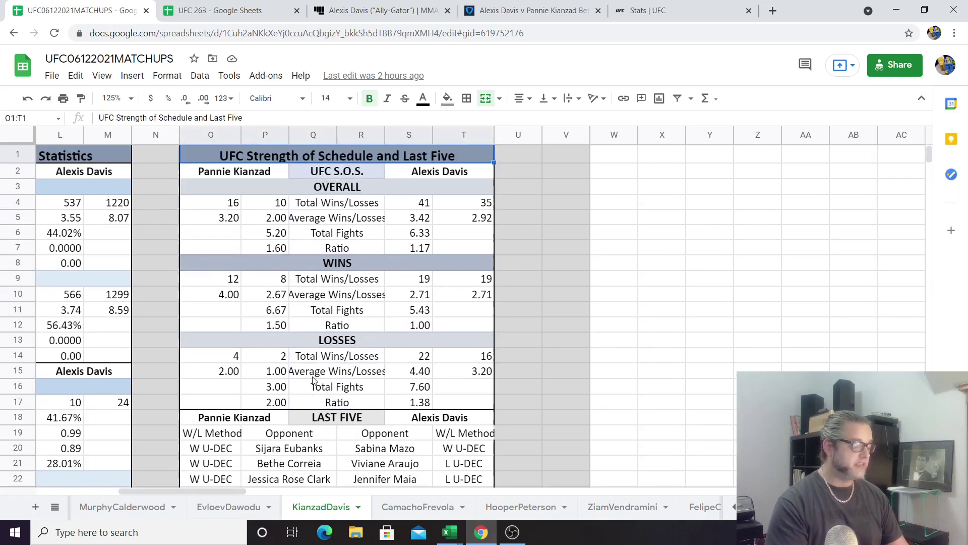
Return from the strength of schedule section to the Measurables and Career Experience Statistics heading
{"action": "key", "text": "Left"}
{"action": "key", "text": "Left"}
{"action": "key", "text": "Left"}
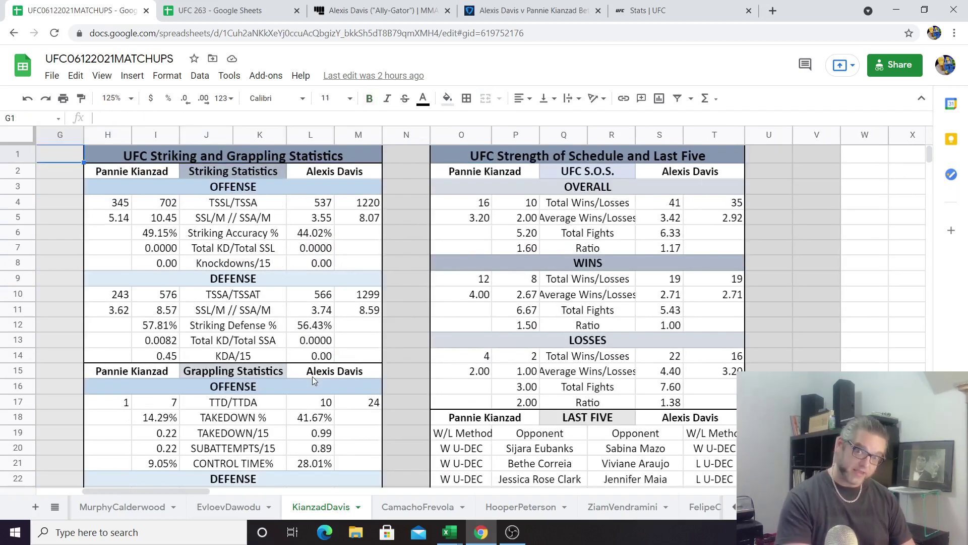
{"action": "key", "text": "Left"}
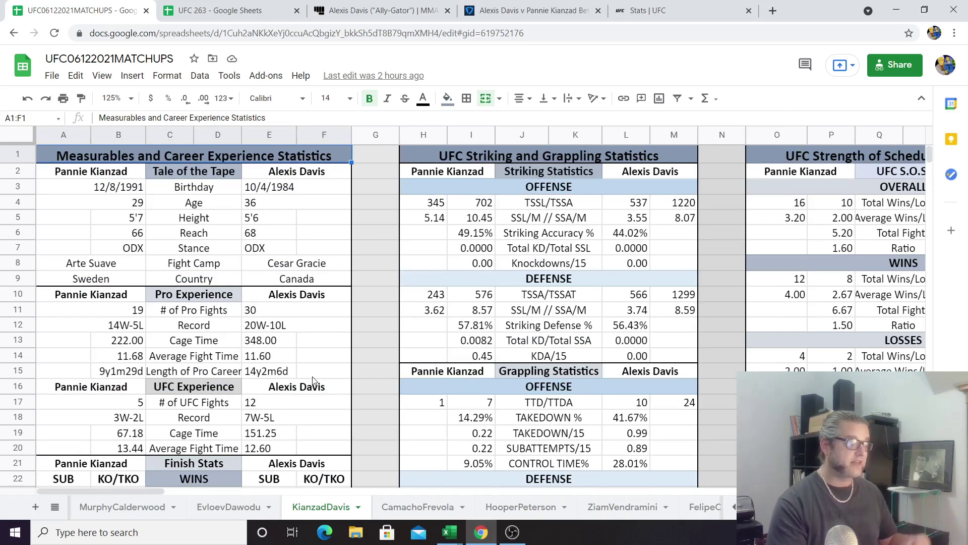
Review both fighters' measurables, pro and UFC experience, and finish stats down to the end of the statistics block
{"action": "key", "text": "Down"}
{"action": "key", "text": "Down"}
{"action": "key", "text": "Down"}
{"action": "key", "text": "Down"}
{"action": "key", "text": "Down"}
{"action": "key", "text": "Down"}
{"action": "key", "text": "Down"}
{"action": "key", "text": "Down"}
{"action": "key", "text": "Down"}
{"action": "key", "text": "Down"}
{"action": "key", "text": "Down"}
{"action": "key", "text": "Down"}
{"action": "key", "text": "Down"}
{"action": "key", "text": "Down"}
{"action": "key", "text": "Down"}
{"action": "key", "text": "Down"}
{"action": "key", "text": "Down"}
{"action": "key", "text": "Down"}
{"action": "key", "text": "Down"}
{"action": "key", "text": "Down"}
{"action": "key", "text": "Down"}
{"action": "key", "text": "Down"}
{"action": "key", "text": "Down"}
{"action": "key", "text": "Down"}
{"action": "key", "text": "Down"}
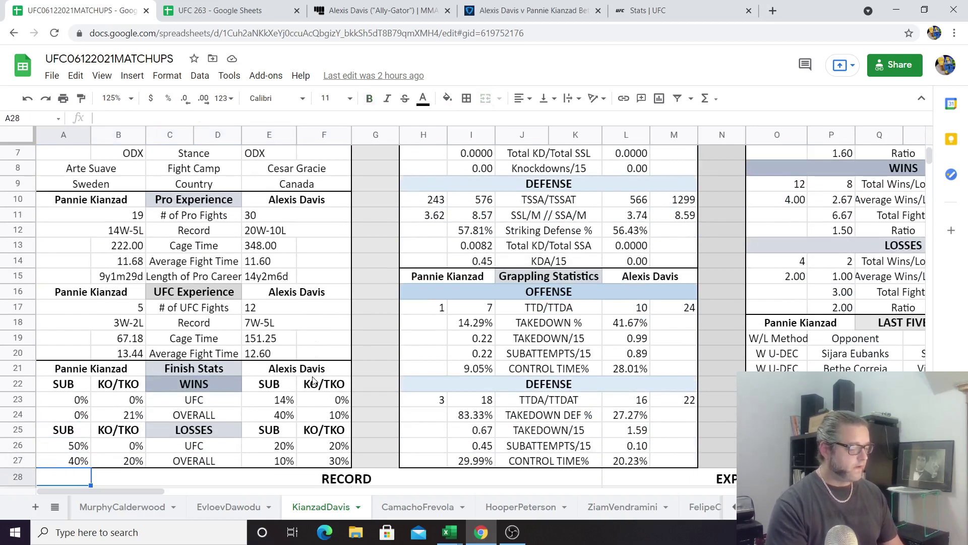
Go back up from the finish stats to the Measurables and Career Experience Statistics heading
{"action": "key", "text": "Up"}
{"action": "key", "text": "Up"}
{"action": "key", "text": "Up"}
{"action": "key", "text": "Up"}
{"action": "key", "text": "Up"}
{"action": "key", "text": "Up"}
{"action": "key", "text": "Up"}
{"action": "key", "text": "Up"}
{"action": "key", "text": "Up"}
{"action": "key", "text": "Up"}
{"action": "key", "text": "Up"}
{"action": "key", "text": "Up"}
{"action": "key", "text": "Up"}
{"action": "key", "text": "Up"}
{"action": "key", "text": "Up"}
{"action": "key", "text": "Up"}
{"action": "key", "text": "Up"}
{"action": "key", "text": "Up"}
{"action": "key", "text": "Up"}
{"action": "key", "text": "Up"}
{"action": "key", "text": "Up"}
{"action": "key", "text": "Up"}
{"action": "key", "text": "Up"}
{"action": "key", "text": "Up"}
{"action": "key", "text": "Up"}
{"action": "key", "text": "Up"}
{"action": "key", "text": "Up"}
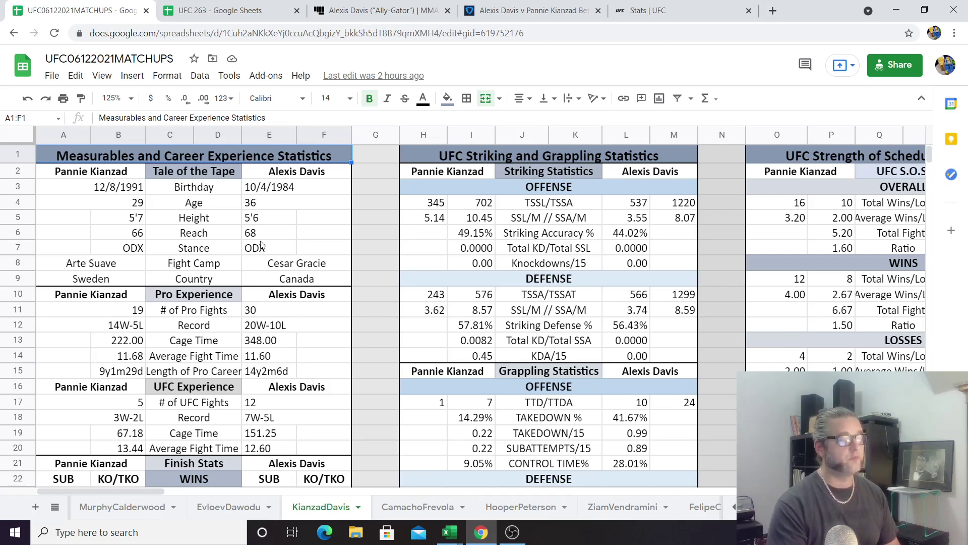
Switch to the FanDuel page for Alexis Davis v Pannie Kianzad and review the moneyline, method of victory and go-the-distance odds
{"action": "left_click", "coordinate": [547, 10]}
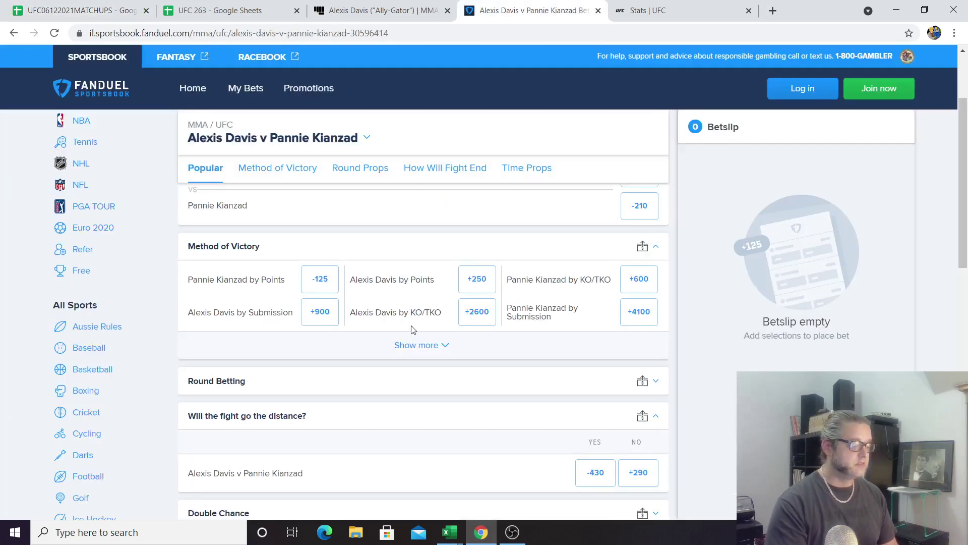
{"action": "scroll", "coordinate": [967, 235], "scroll_direction": "up", "scroll_amount": 3}
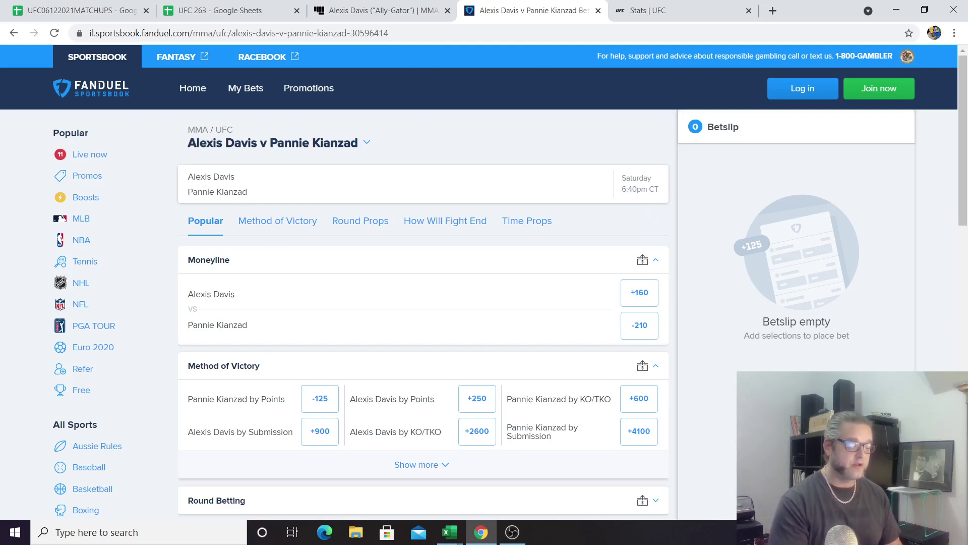
{"action": "left_click_drag", "start_coordinate": [961, 161], "coordinate": [966, 220]}
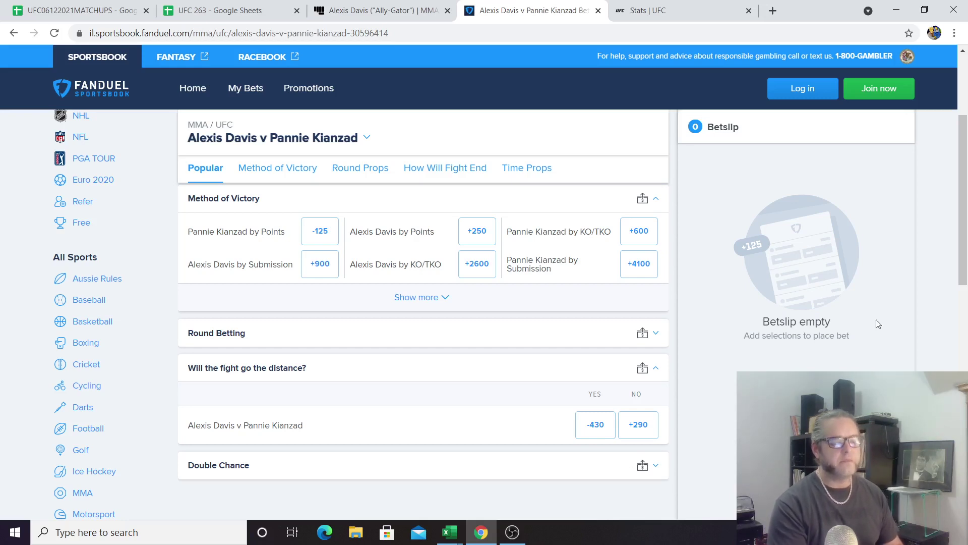
{"action": "left_click_drag", "start_coordinate": [964, 230], "coordinate": [962, 160]}
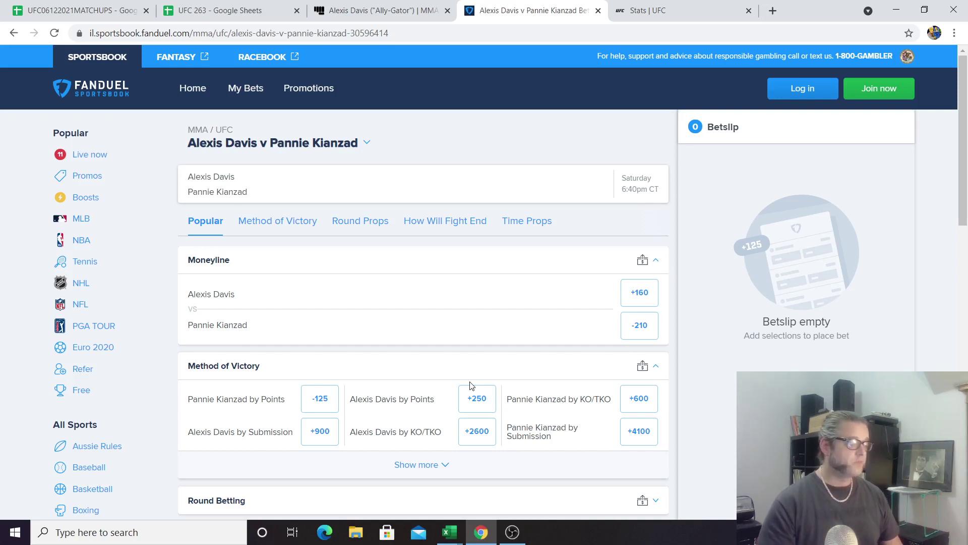
Look over the HooperPeterson, ZiamVendramini, FelipeCollier, EvloevDawodu and MurphyCalderwood sheets in the UFC06122021MATCHUPS spreadsheet and return to KianzadDavis
{"action": "left_click", "coordinate": [86, 8]}
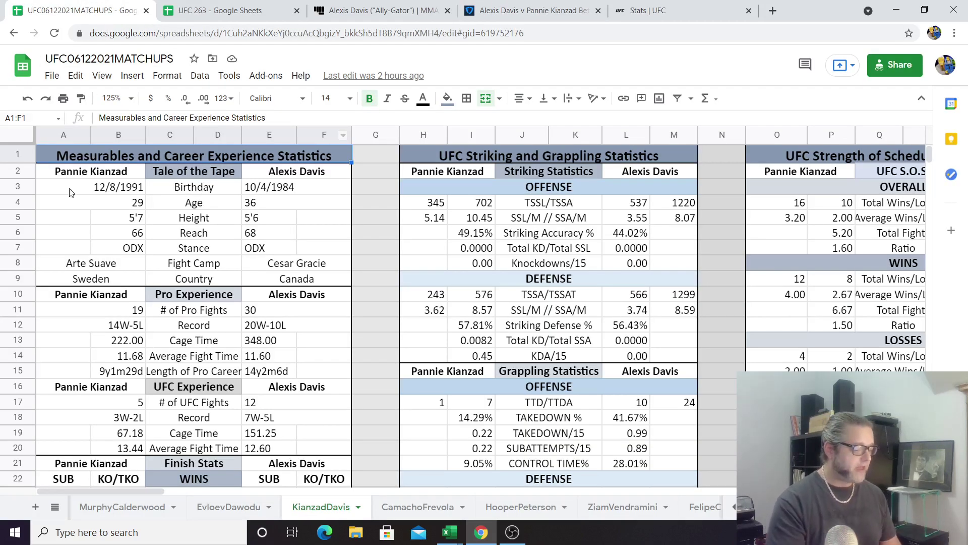
{"action": "left_click", "coordinate": [525, 509]}
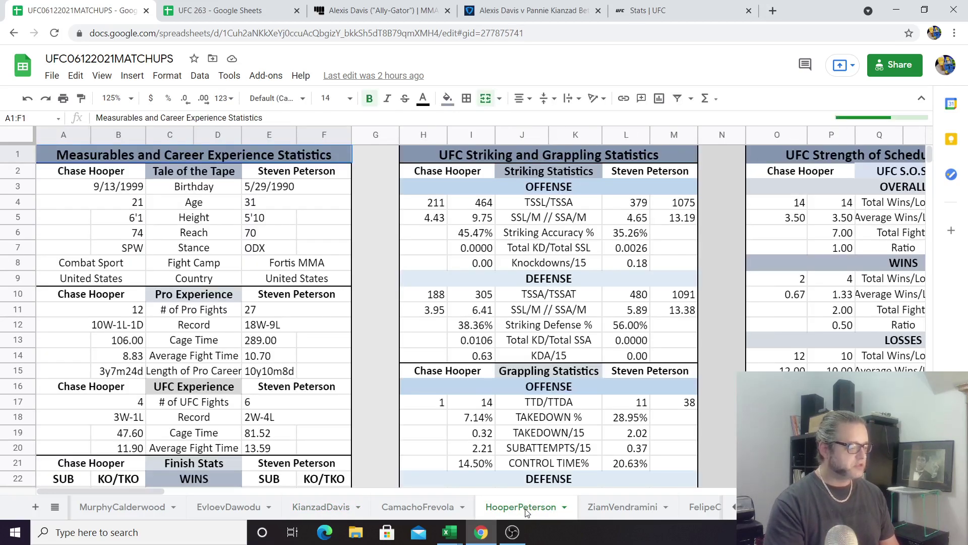
{"action": "left_click", "coordinate": [629, 508]}
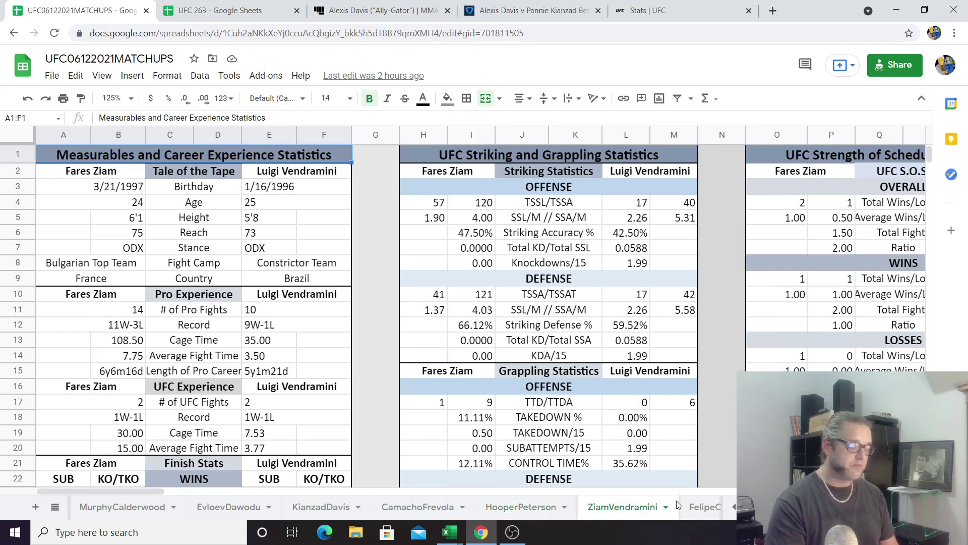
{"action": "left_click", "coordinate": [695, 508]}
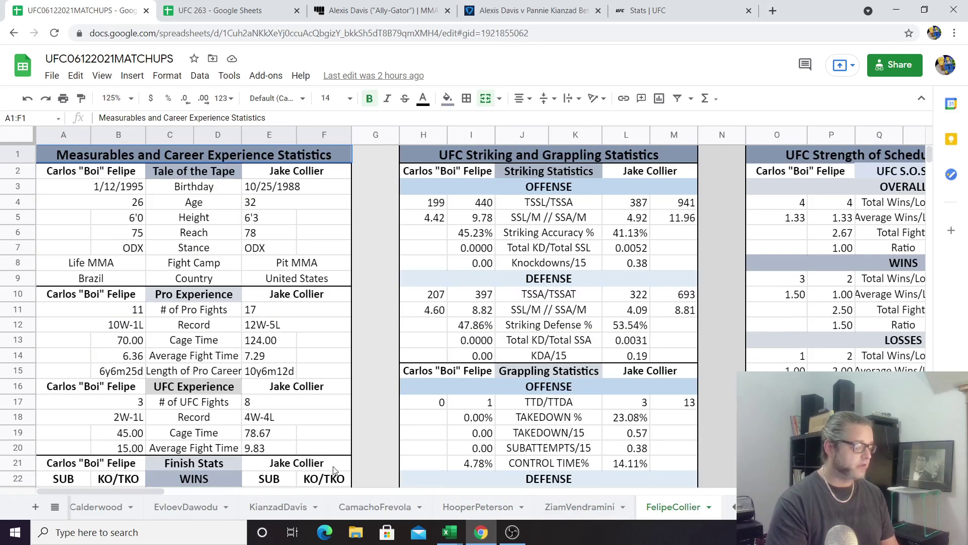
{"action": "left_click", "coordinate": [188, 510]}
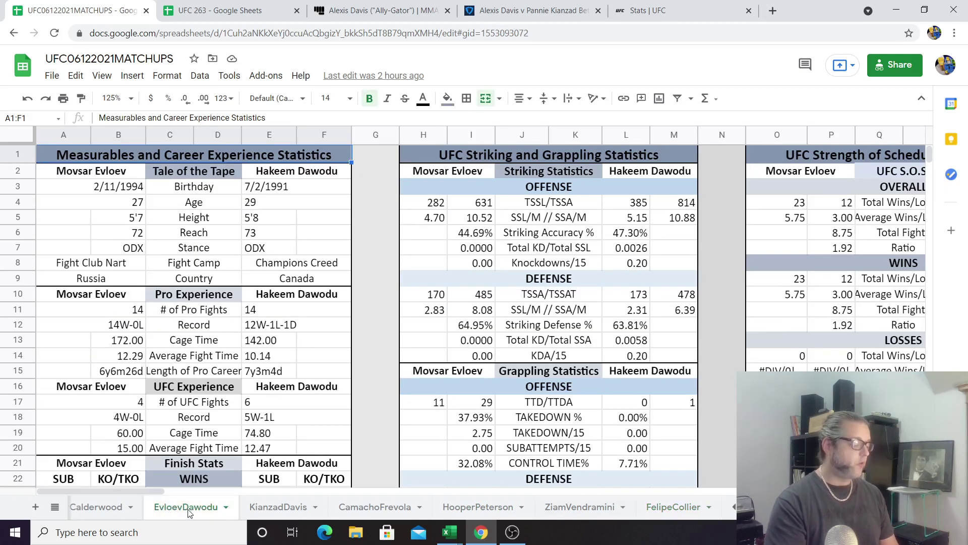
{"action": "left_click", "coordinate": [97, 509]}
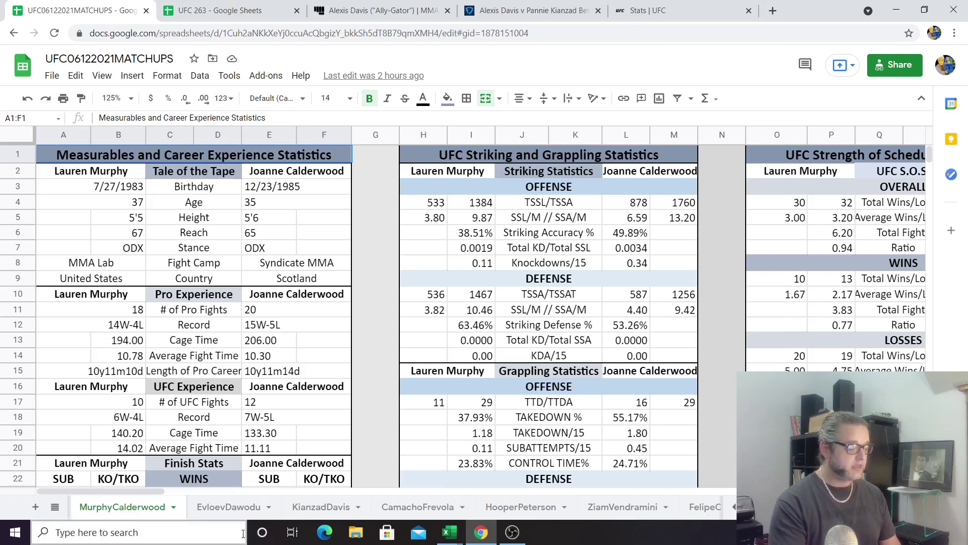
{"action": "left_click", "coordinate": [322, 507]}
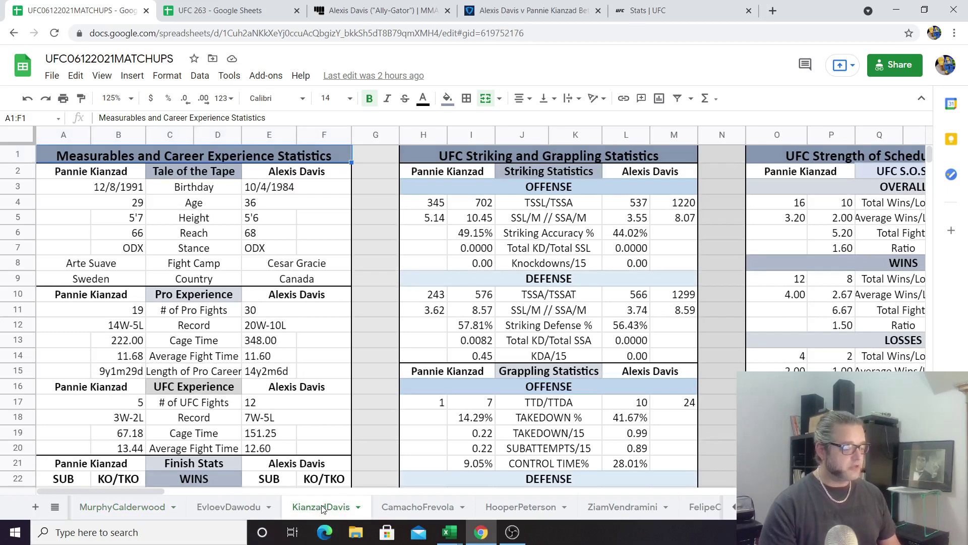